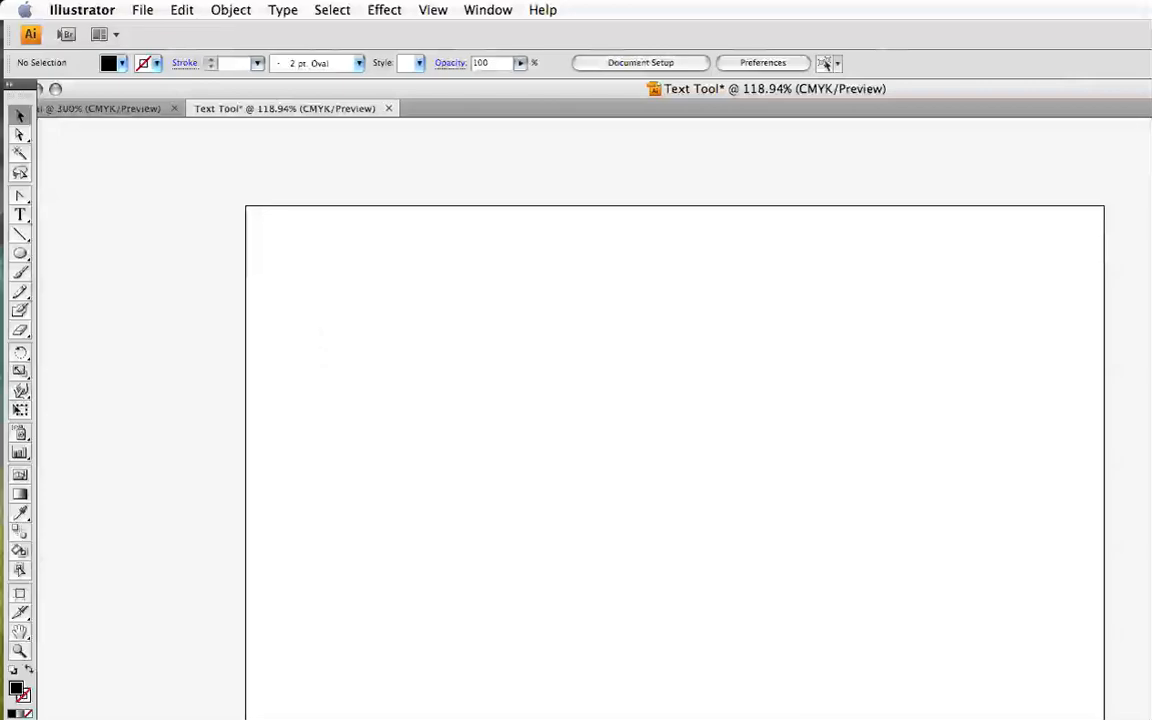
Draw an area text frame across the upper part of the artboard and enter TEXT in it
key(t)
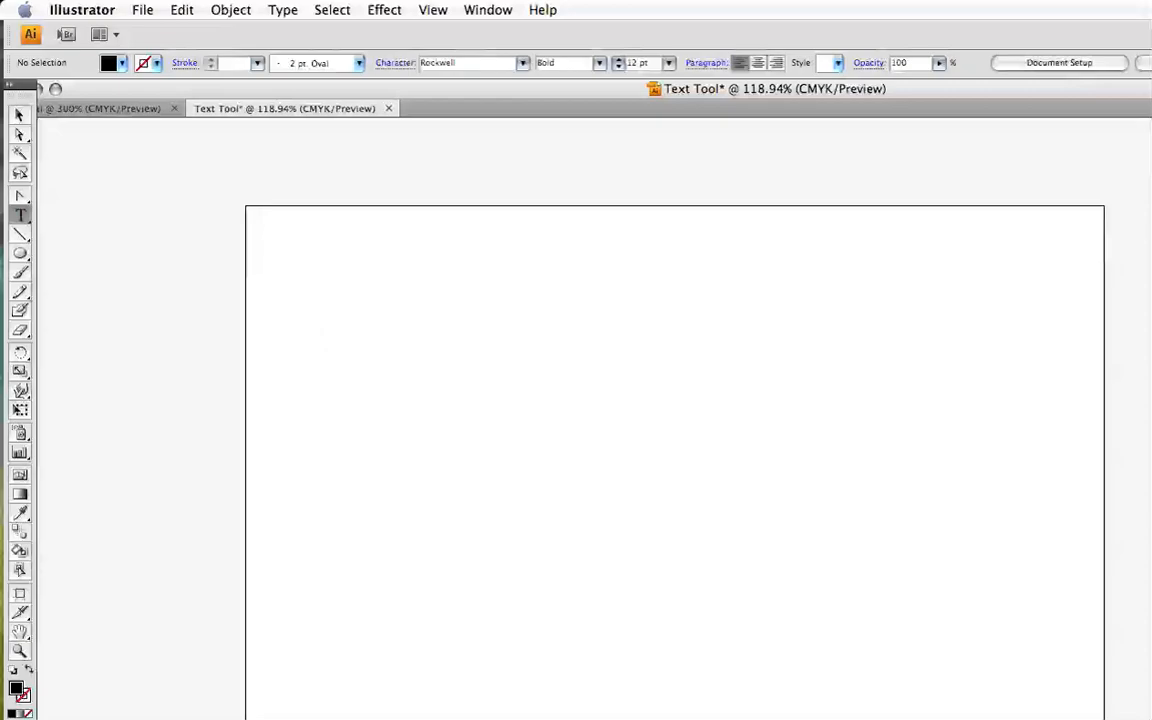
mouse_move(253, 216)
mouse_down()
mouse_move(921, 712)
mouse_move(1064, 719)
mouse_move(1019, 505)
mouse_up()
drag(972, 424, 957, 415)
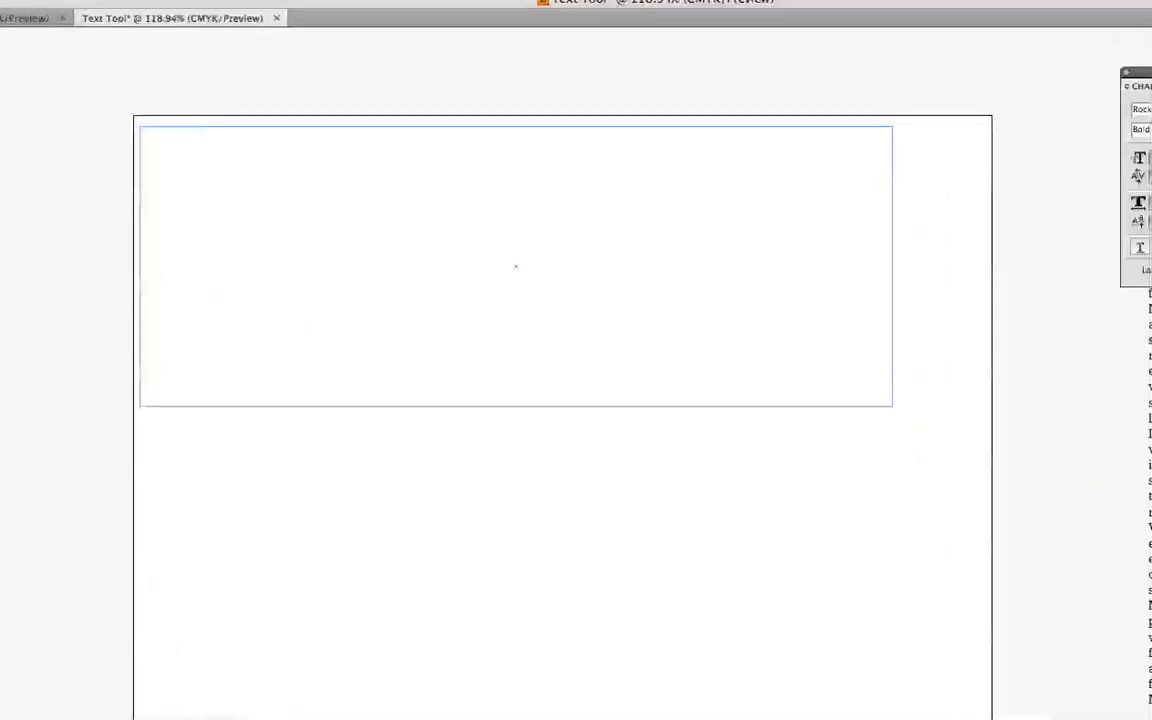
text(TEXT)
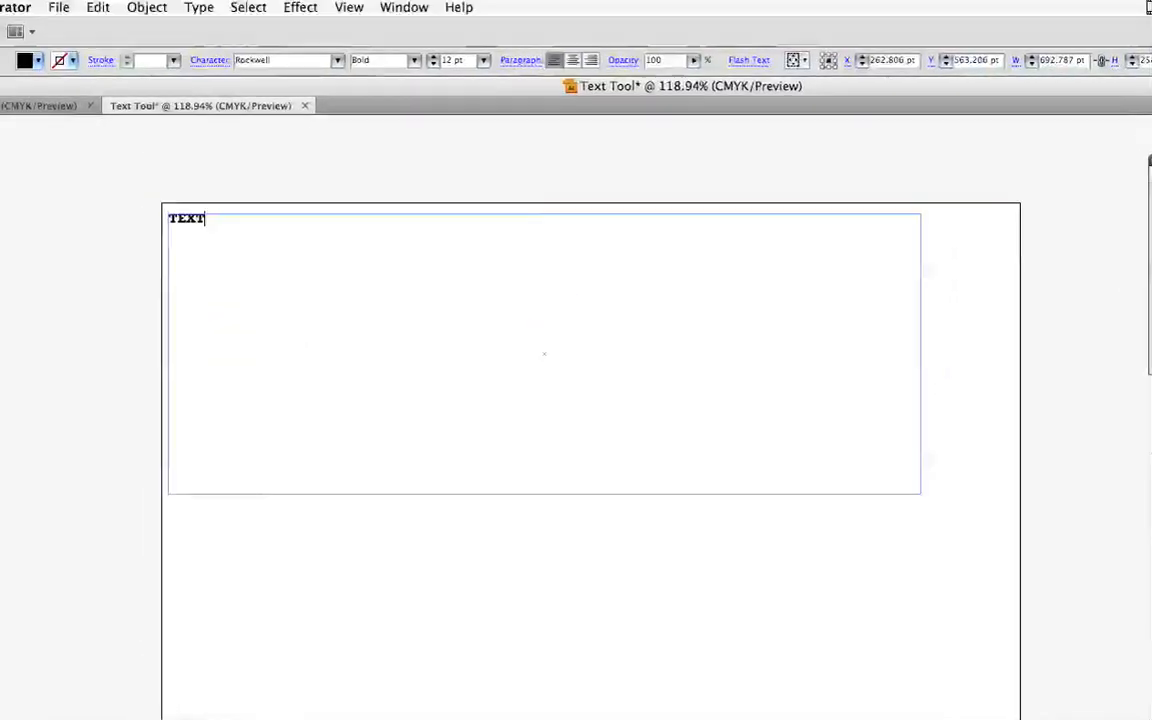
Enlarge the whole word TEXT in increments, and reduce its font size back down to 20 pt
drag(232, 226, 110, 213)
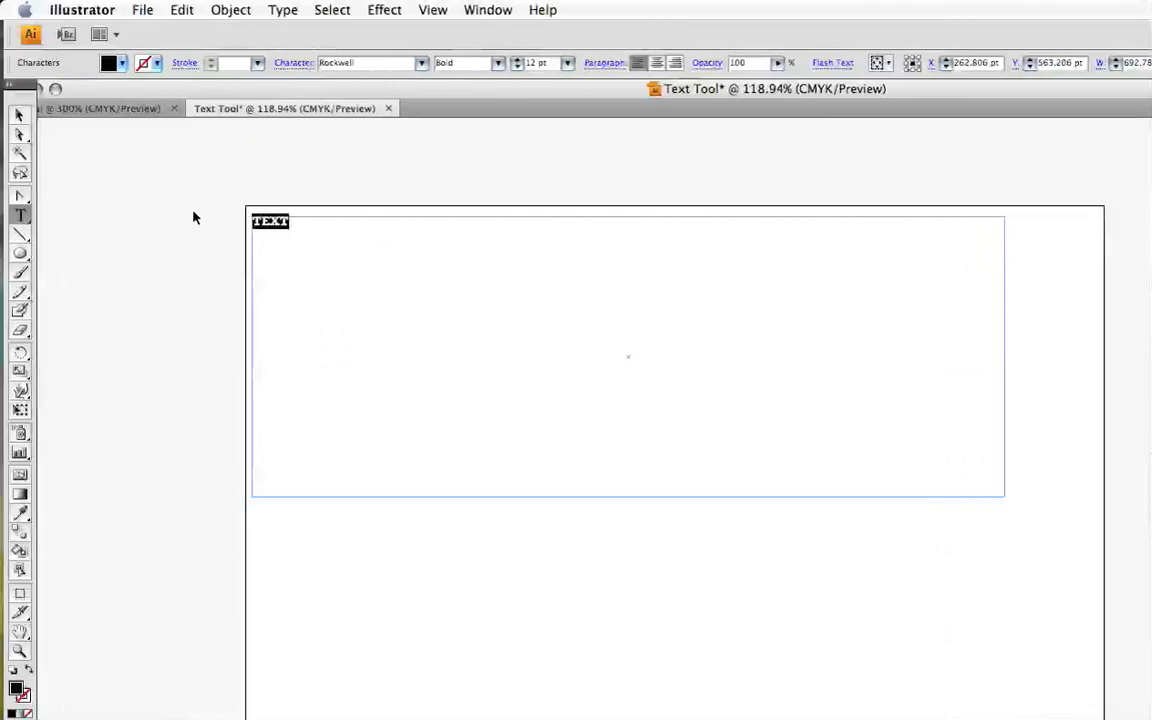
key(super+shift+period)
key(super+shift+period)
key(super+shift+period)
key(super+shift+period)
key(super+shift+period)
key(super+shift+period)
key(super+shift+period)
key(super+shift+period)
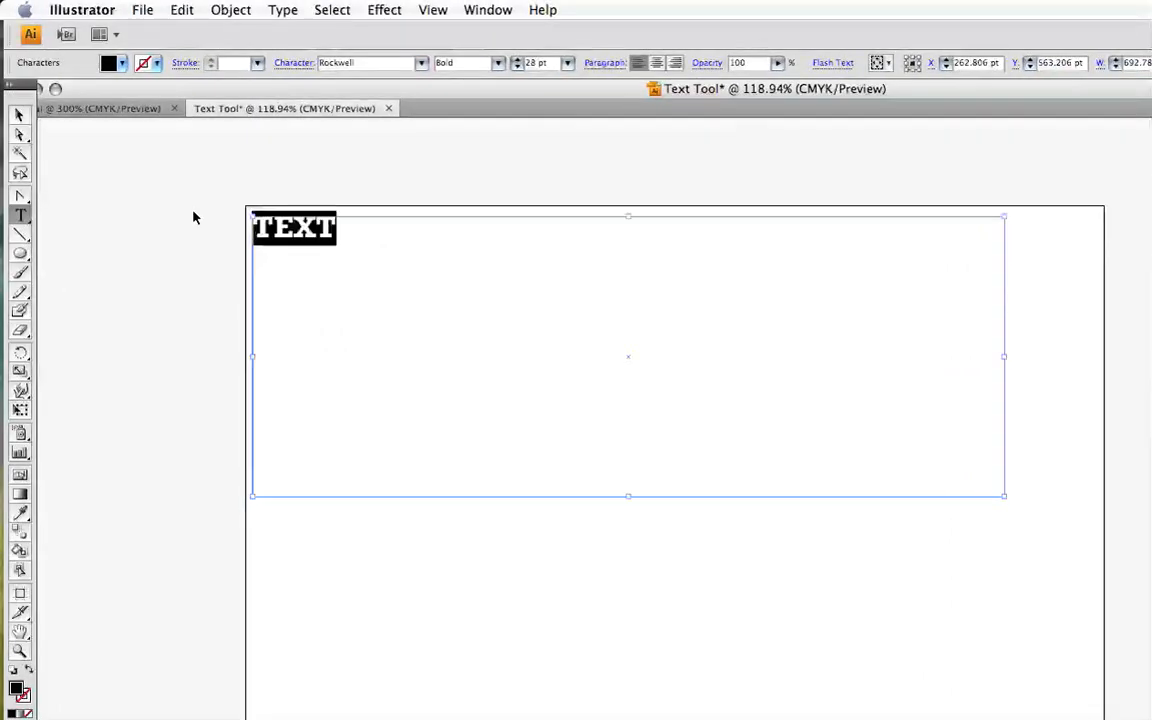
key(super+shift+period)
key(super+shift+period)
key(super+shift+period)
key(super+shift+period)
key(super+shift+period)
key(super+shift+period)
key(super+shift+comma)
key(super+shift+comma)
key(super+shift+comma)
key(super+shift+comma)
key(super+shift+comma)
key(super+shift+comma)
key(super+shift+comma)
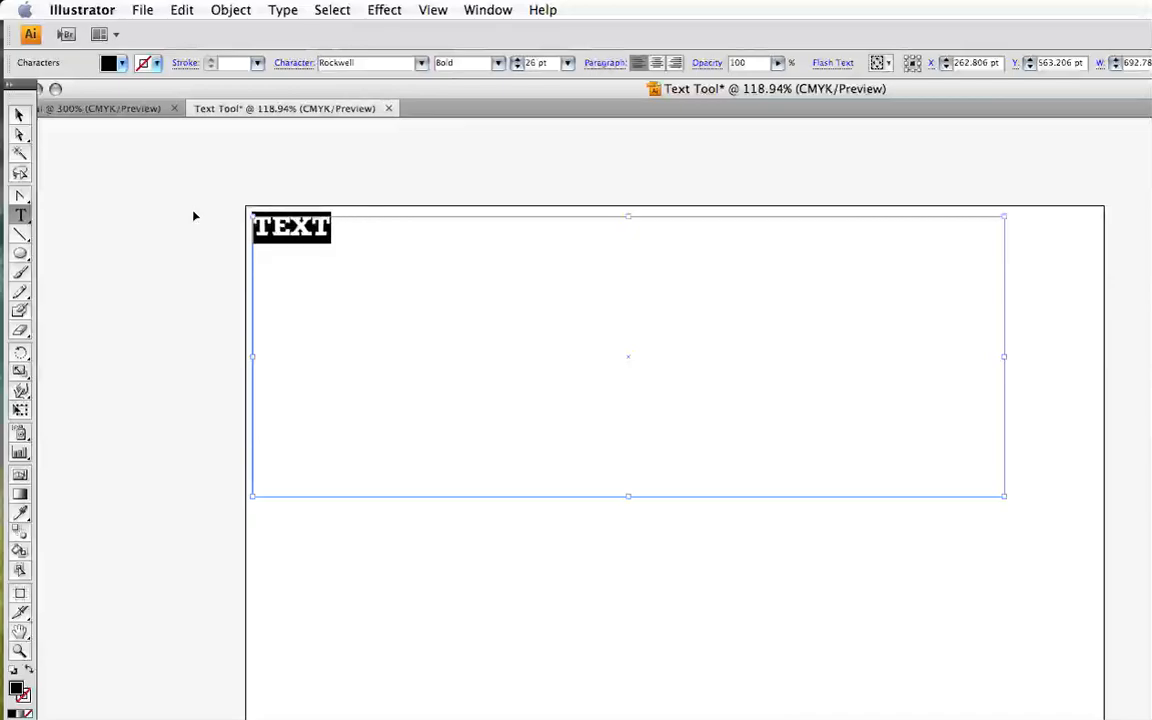
key(super+shift+comma)
key(super+shift+comma)
key(super+shift+comma)
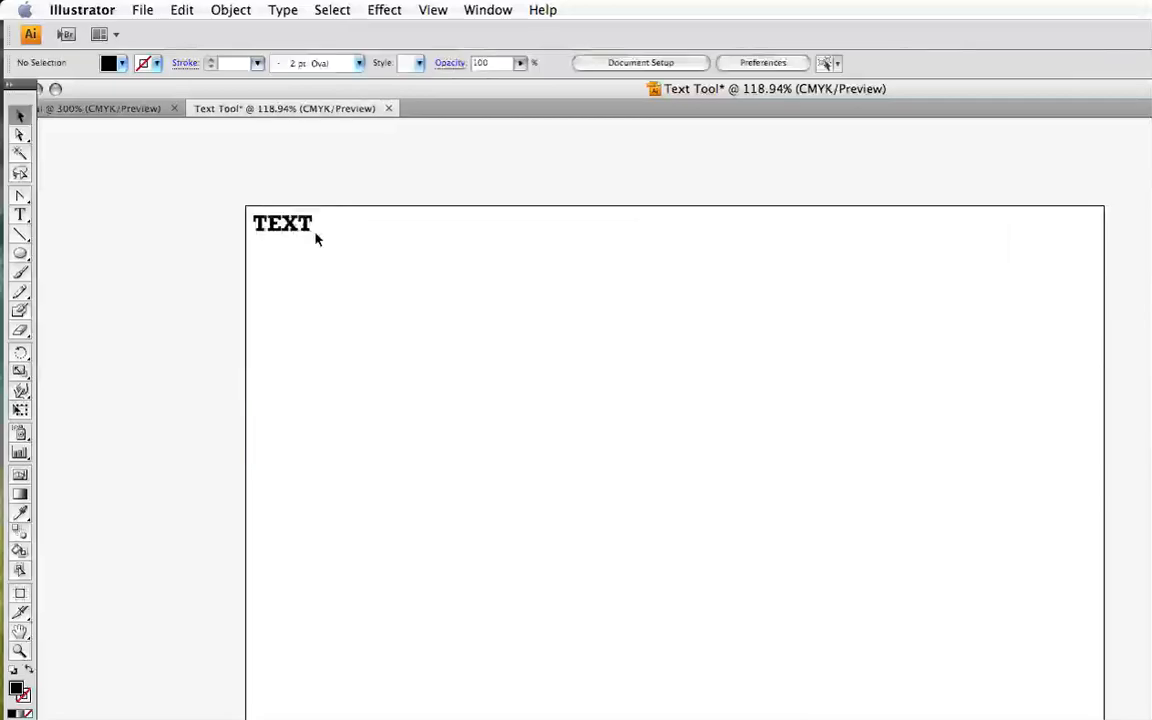
Select the word TEXT and set its font size to 200 pt
click(314, 232)
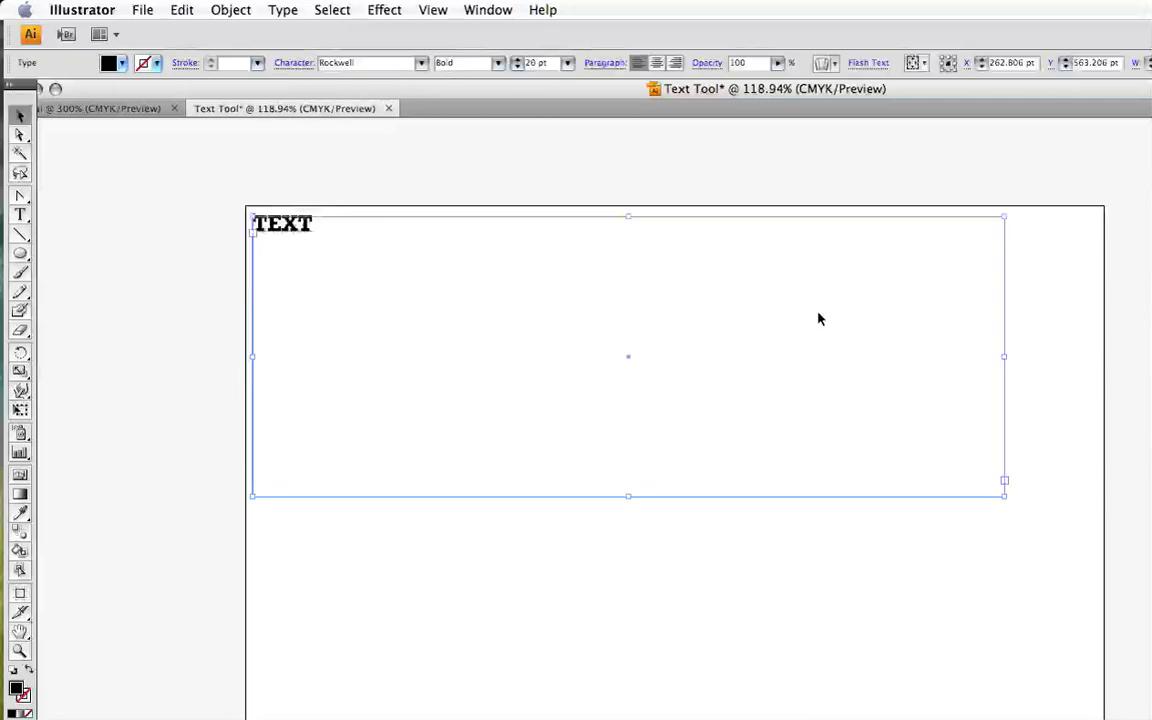
triple_click(283, 224)
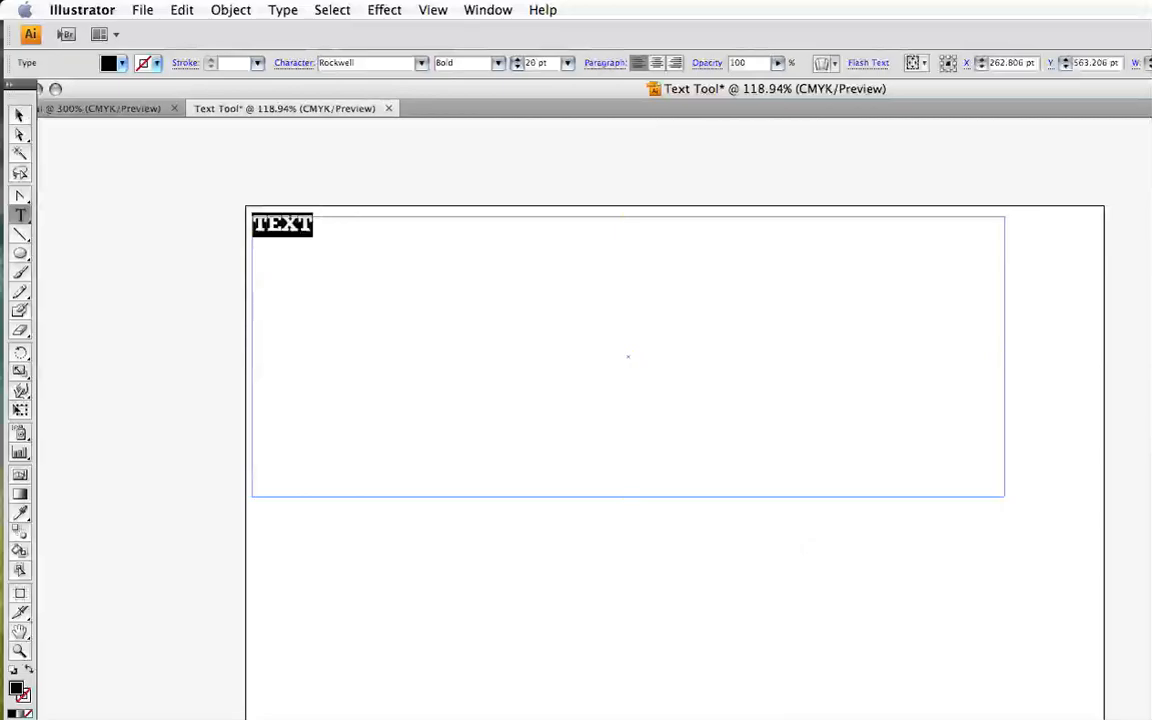
click(487, 9)
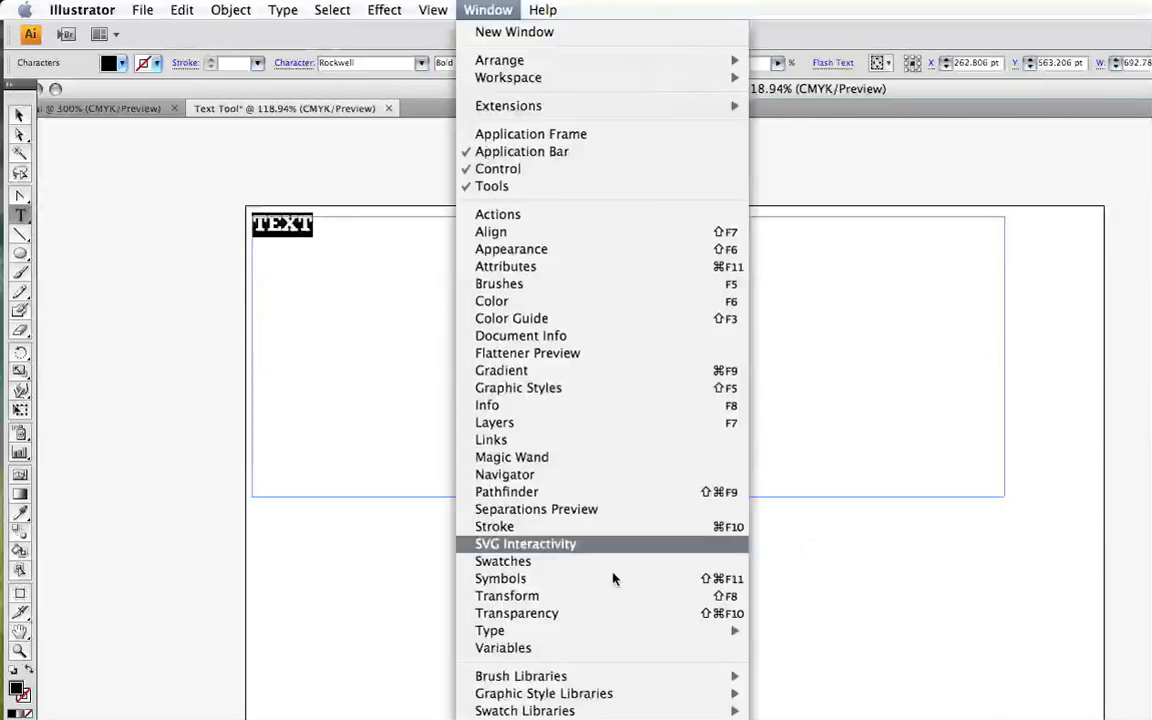
mouse_move(560, 630)
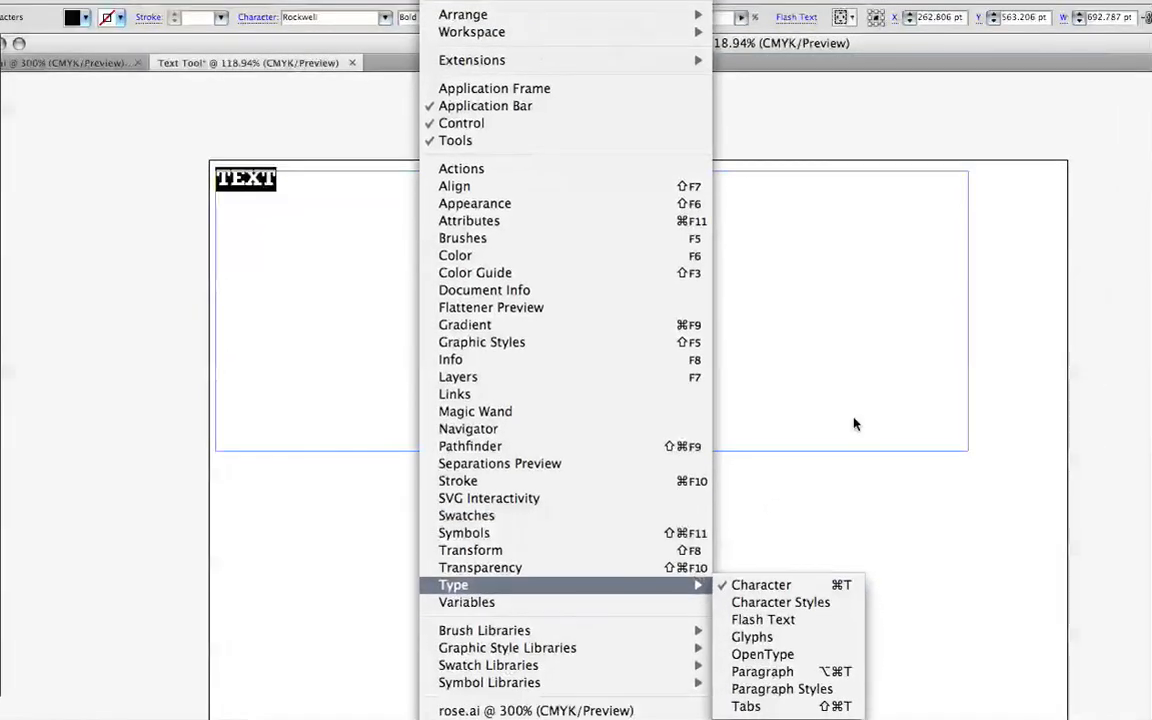
click(890, 467)
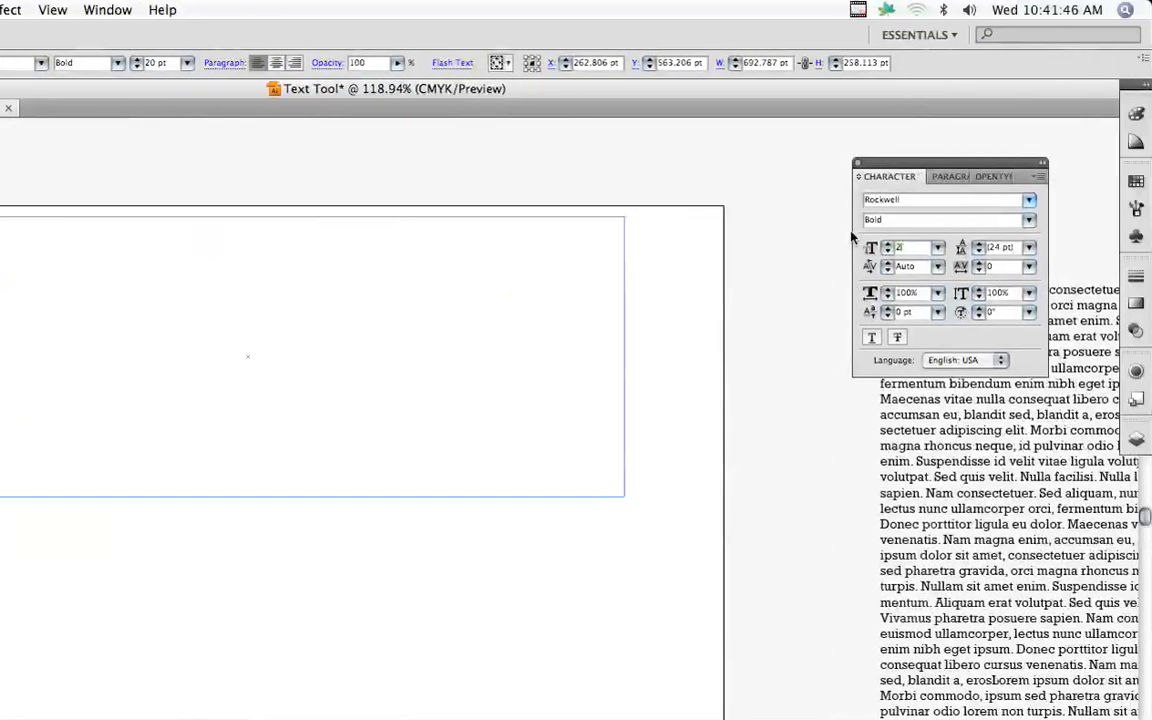
text(200)
key(Return)
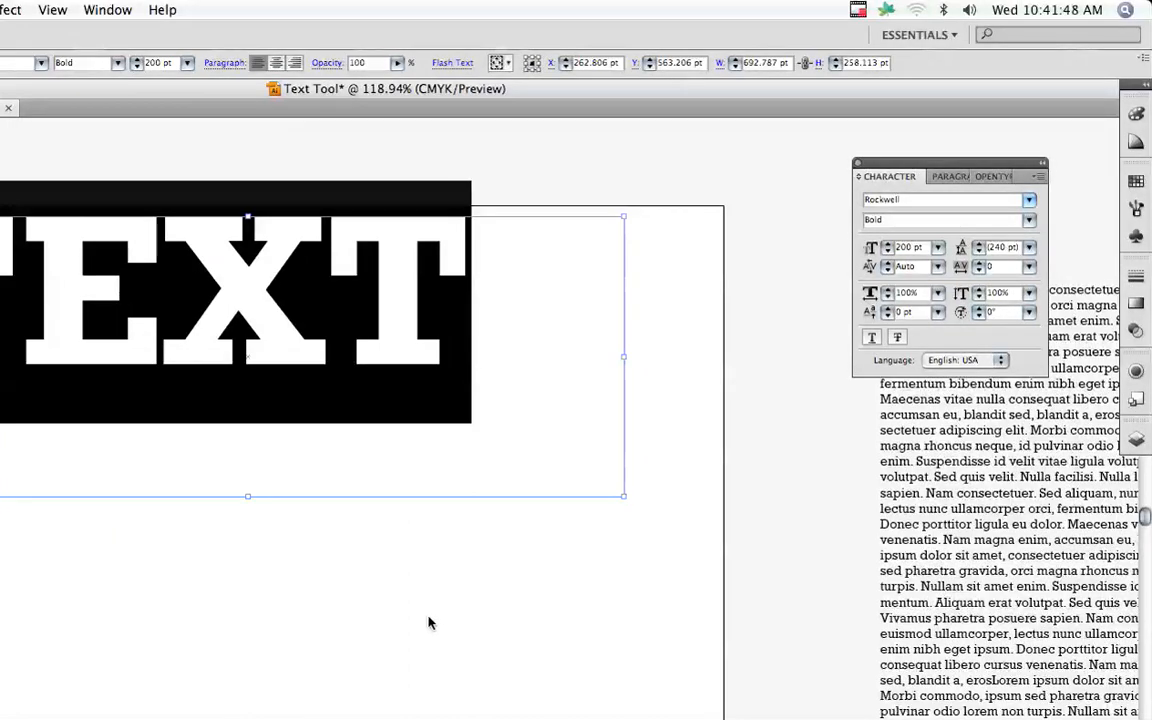
Change the font of the whole word TEXT to Rockwell Extra Bold and deselect it
super+click(429, 623)
double_click(234, 293)
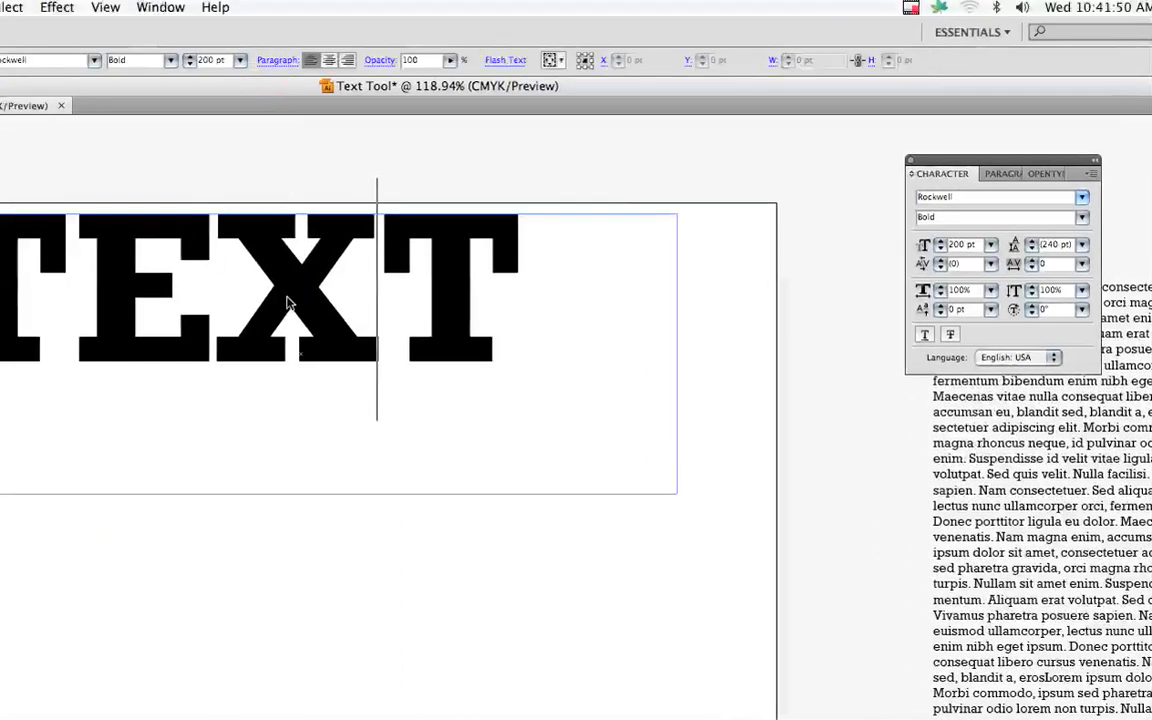
key(super+a)
click(1101, 219)
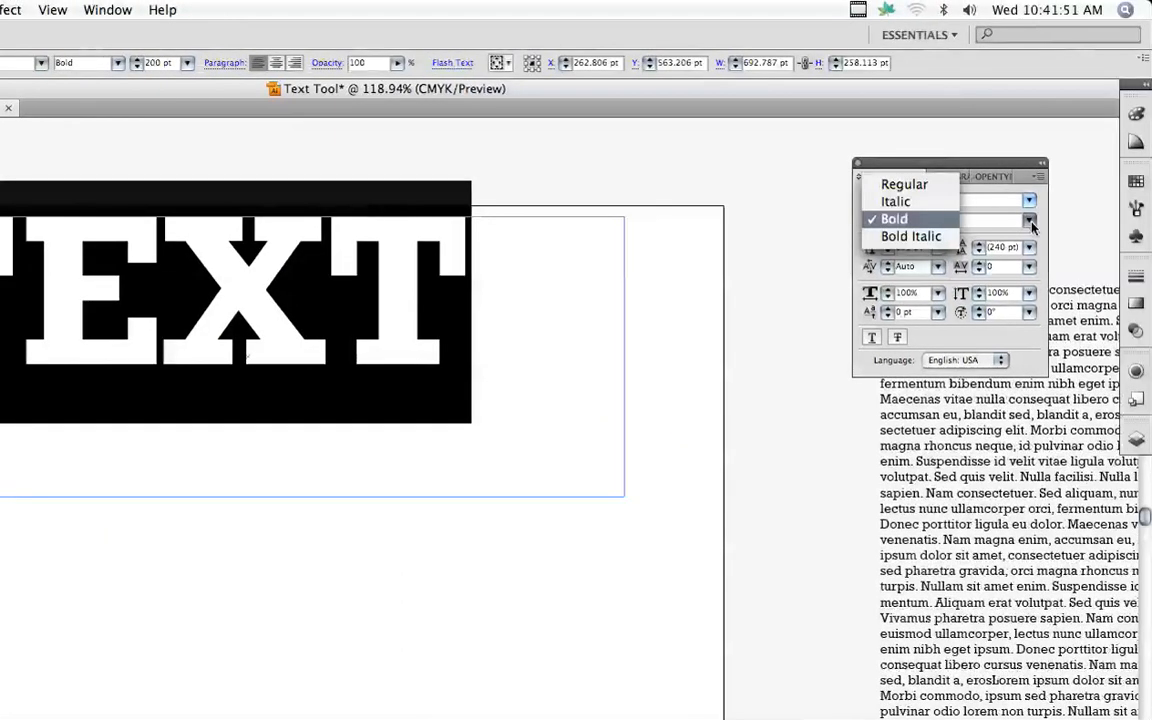
click(1031, 220)
click(1029, 200)
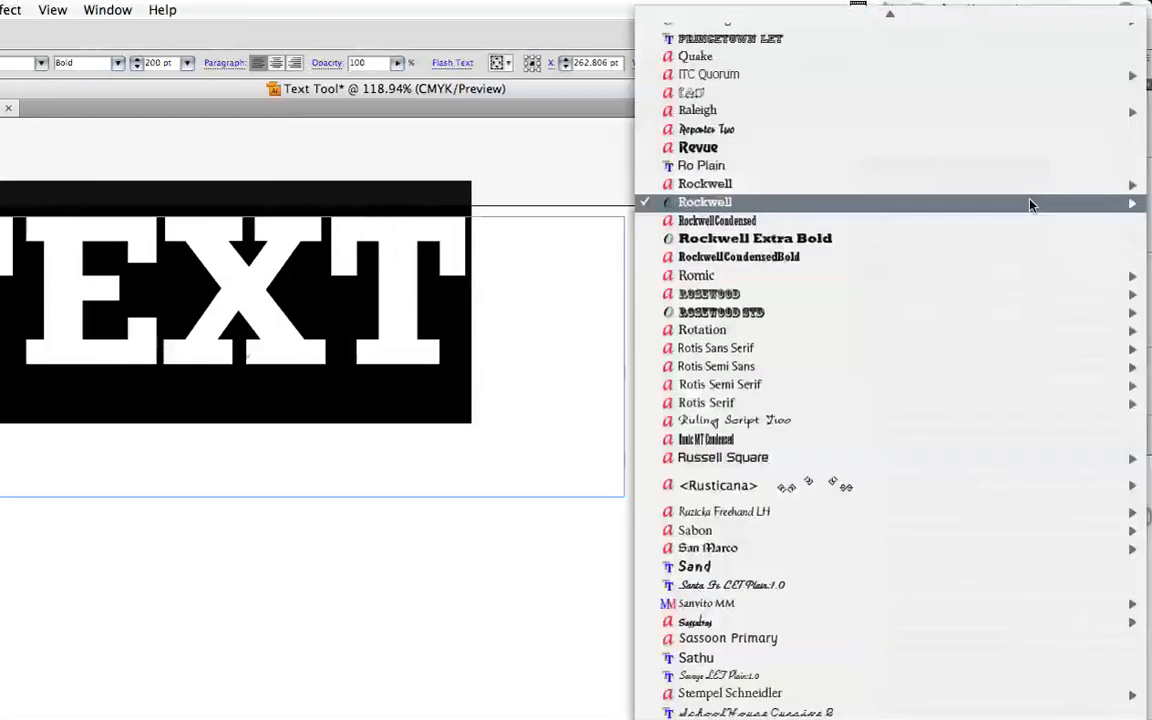
click(1001, 240)
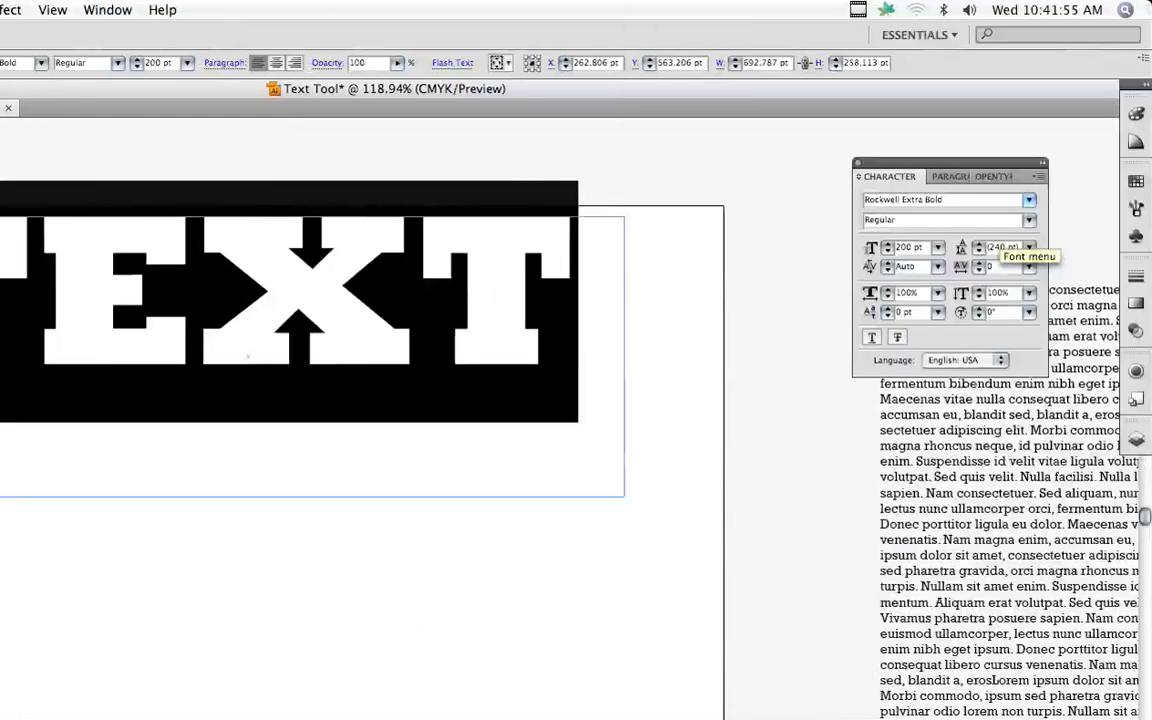
key(super+h)
key(Escape)
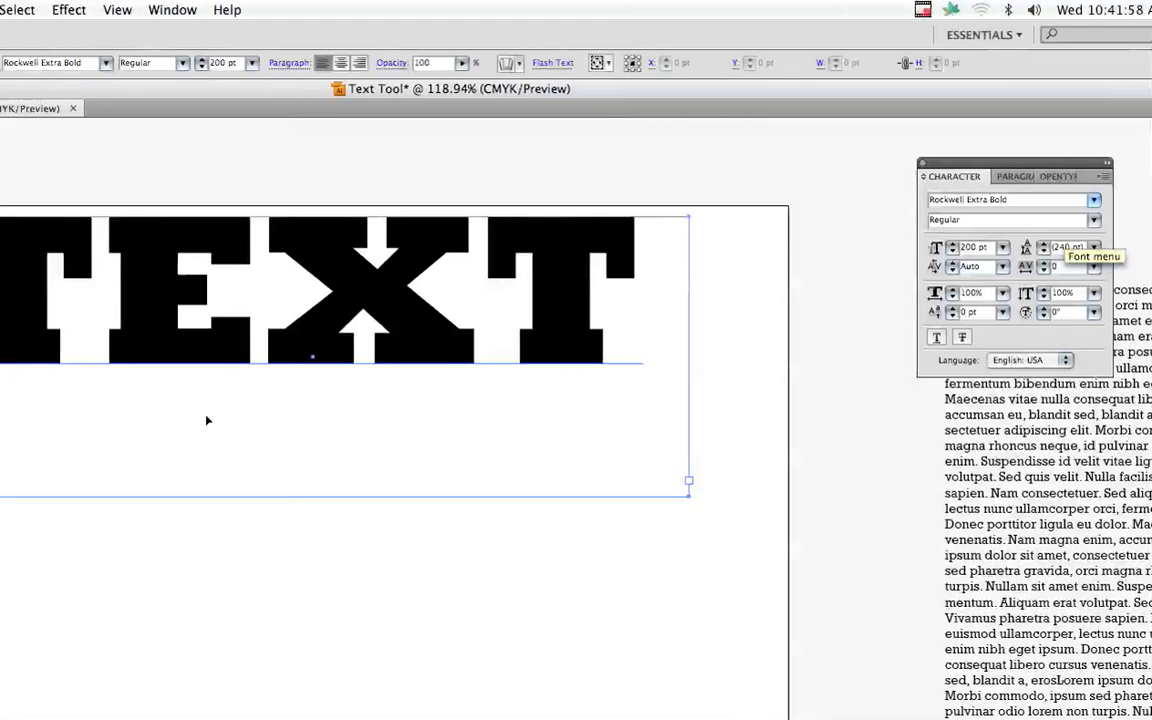
click(69, 506)
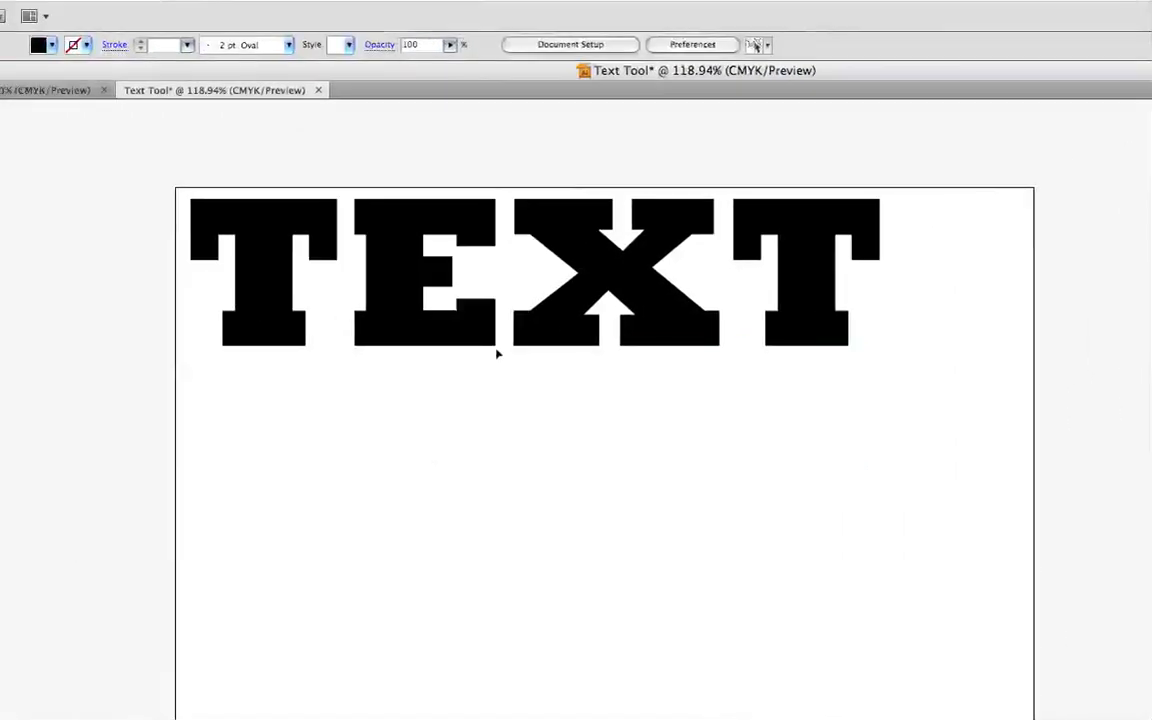
Select the TEXT object and show the document in Outline view
click(406, 358)
key(super+shift+b)
key(super+y)
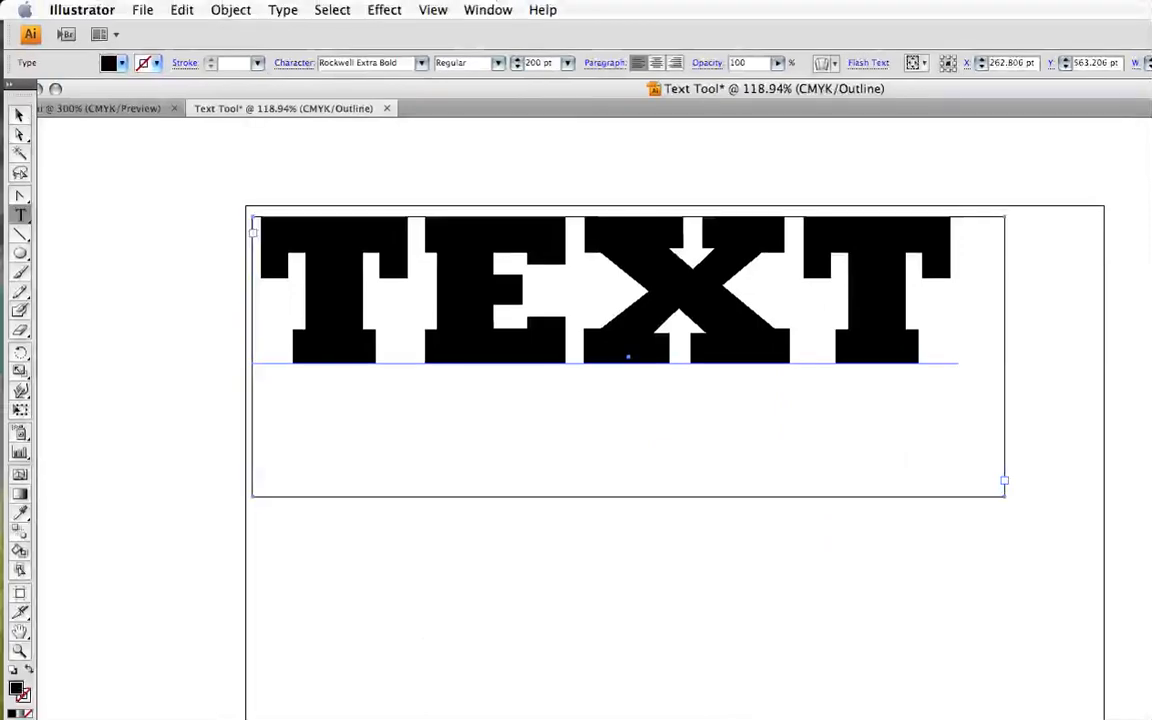
Select letters within the word TEXT, and delete and re-enter its final T
drag(416, 300, 795, 300)
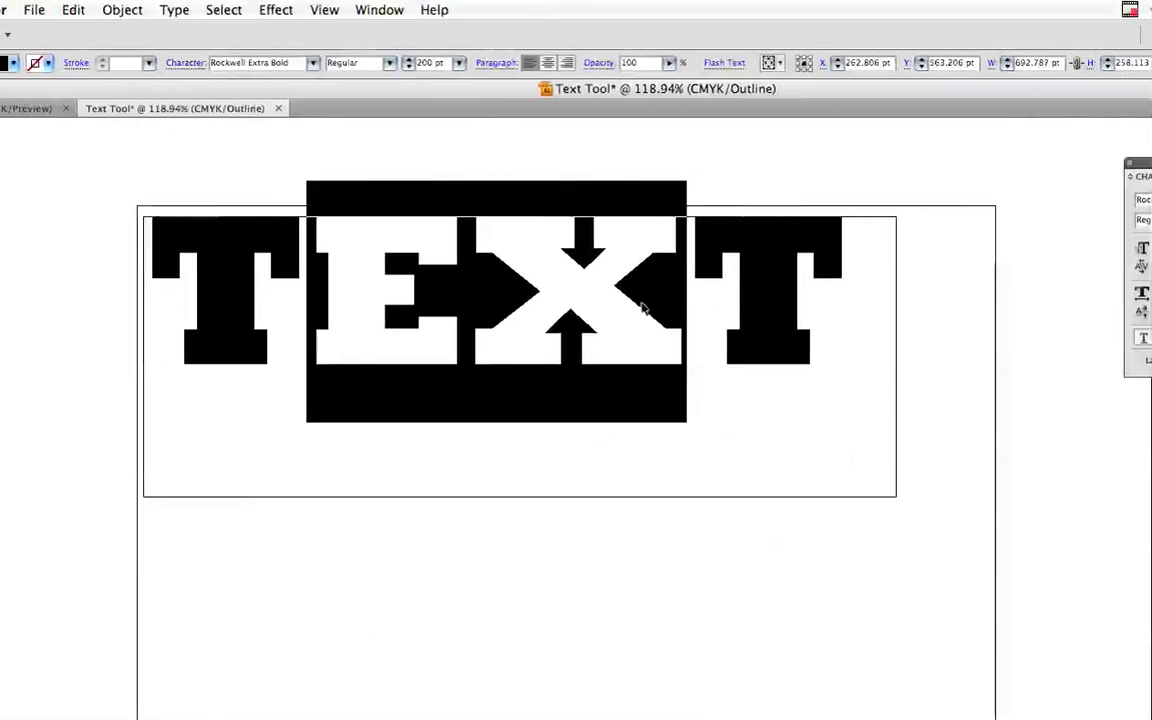
drag(645, 310, 868, 298)
key(BackSpace)
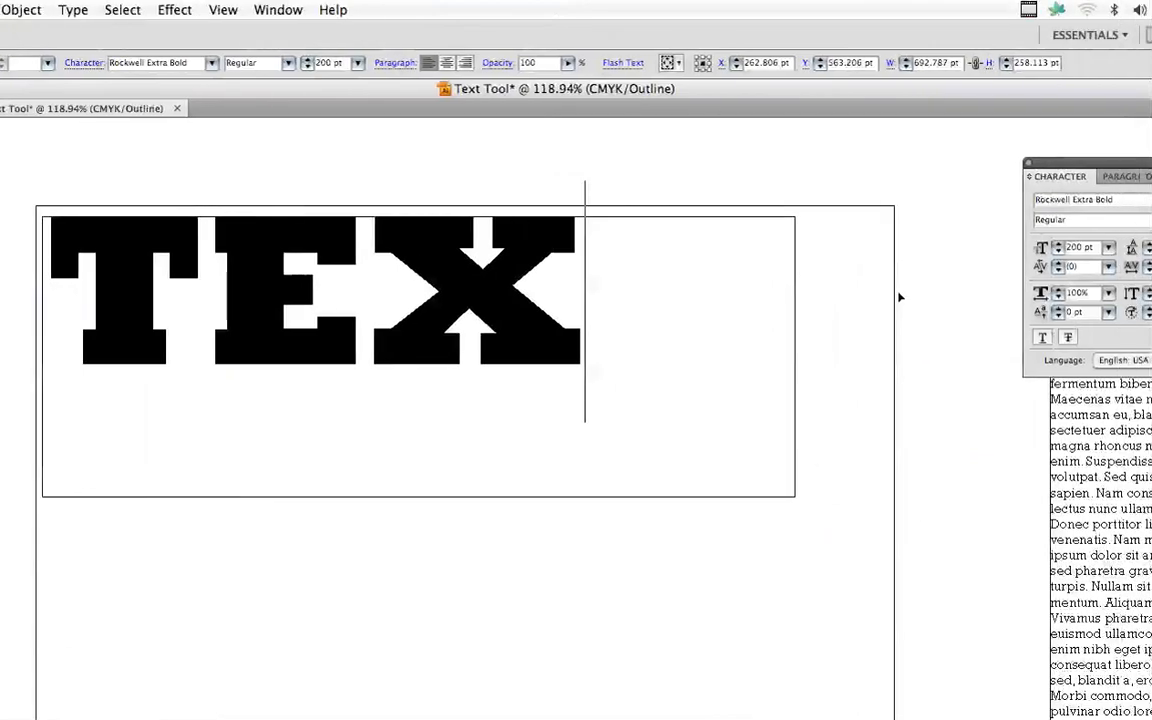
text(T)
key(shift+Left)
key(shift+Left)
key(shift+Left)
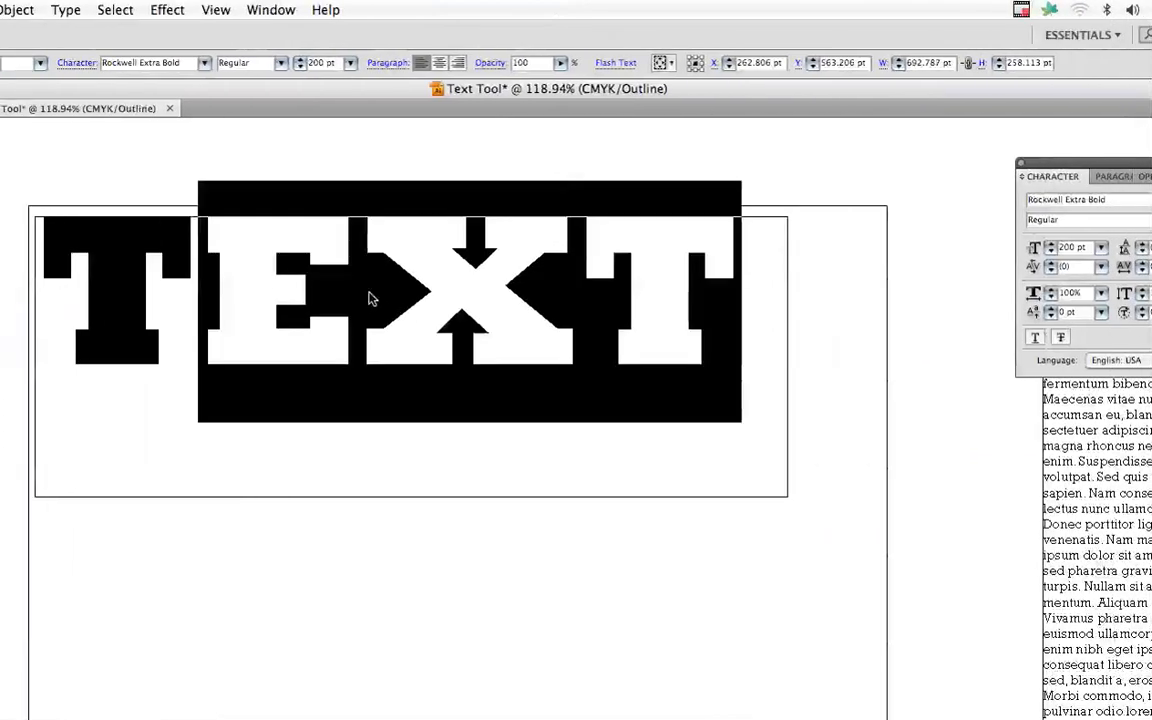
key(Escape)
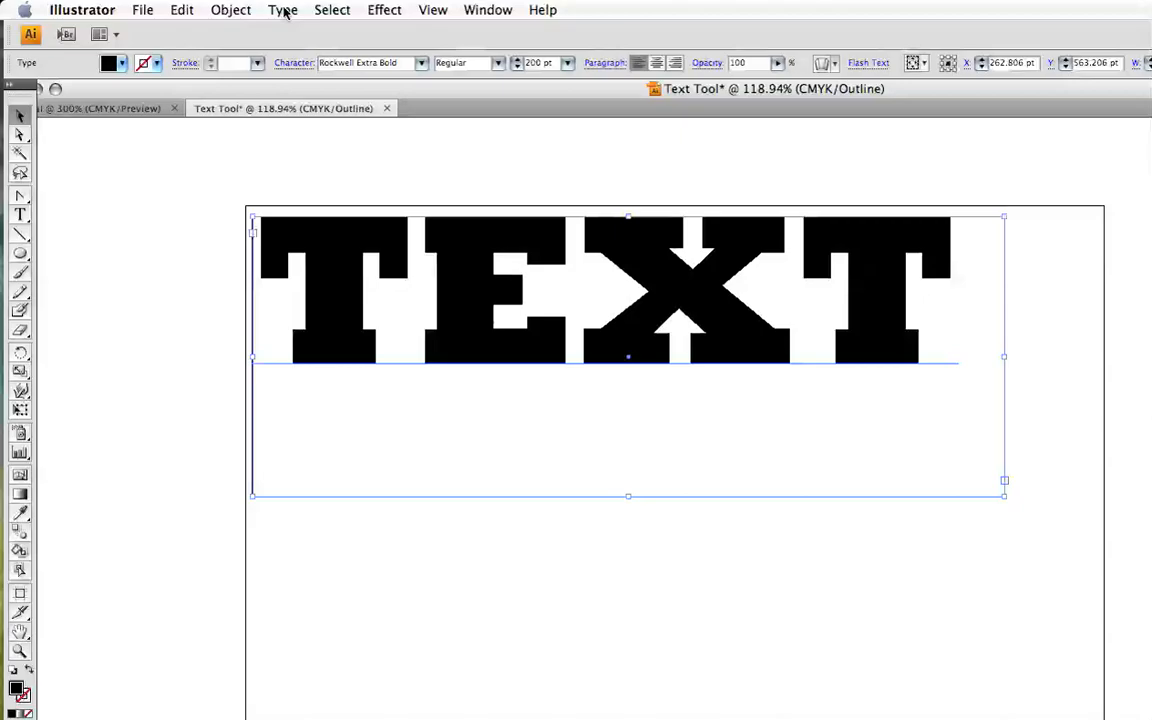
Convert the word TEXT to vector shapes with Create Outlines and deselect it
click(284, 10)
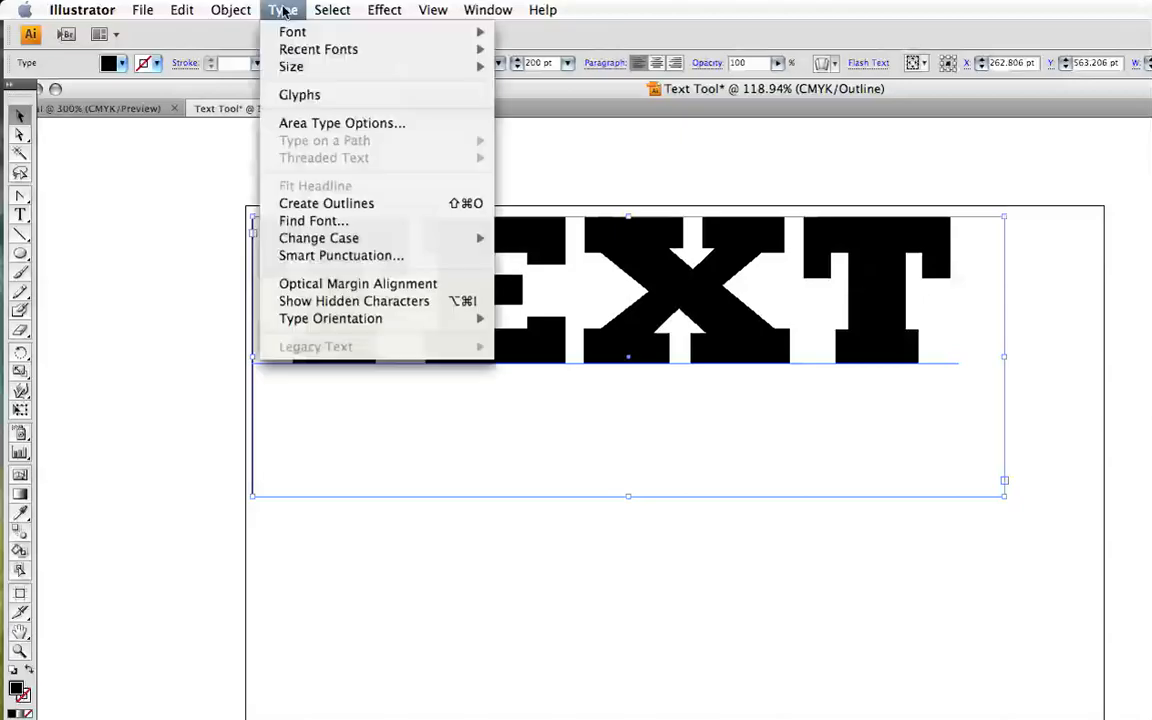
click(372, 203)
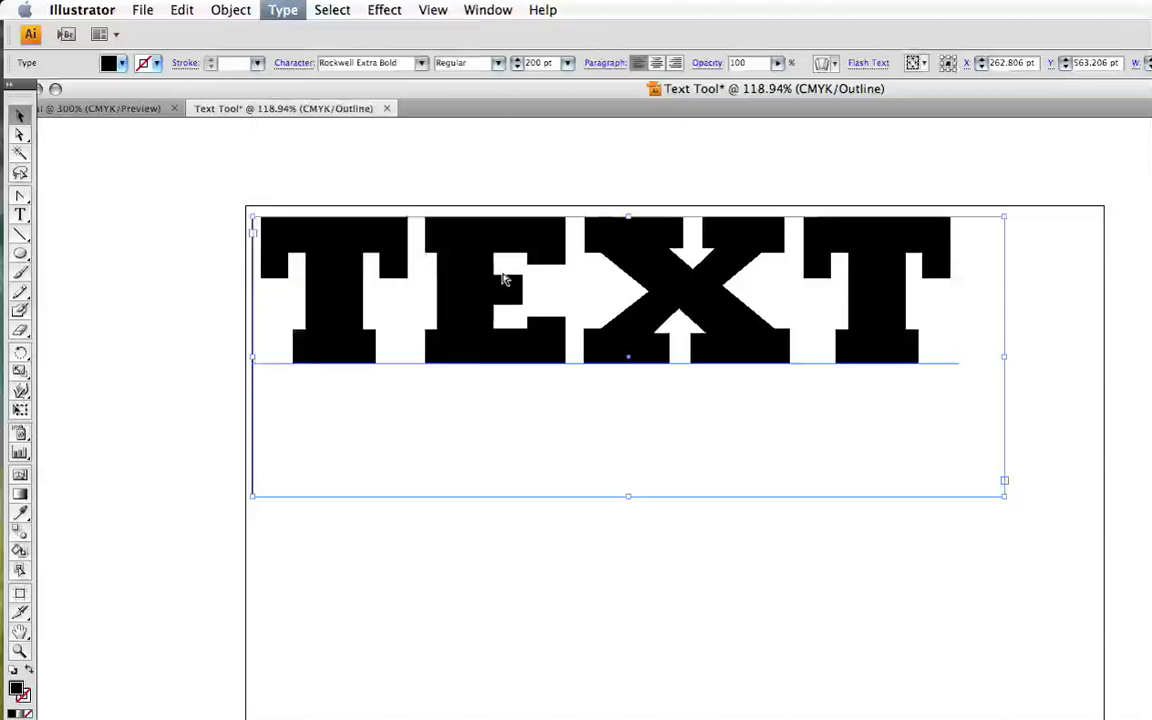
click(655, 485)
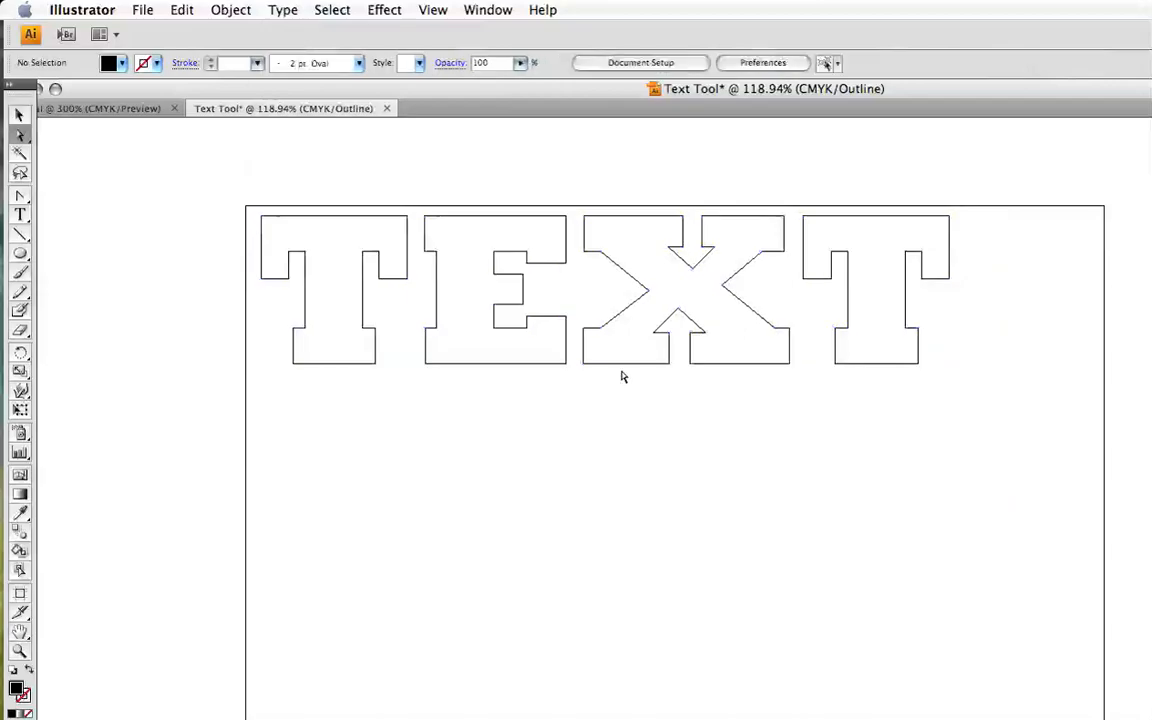
Try reshaping the outlined X by pulling points on its lower edge downward, undoing each change
click(621, 369)
drag(621, 369, 661, 504)
key(super+z)
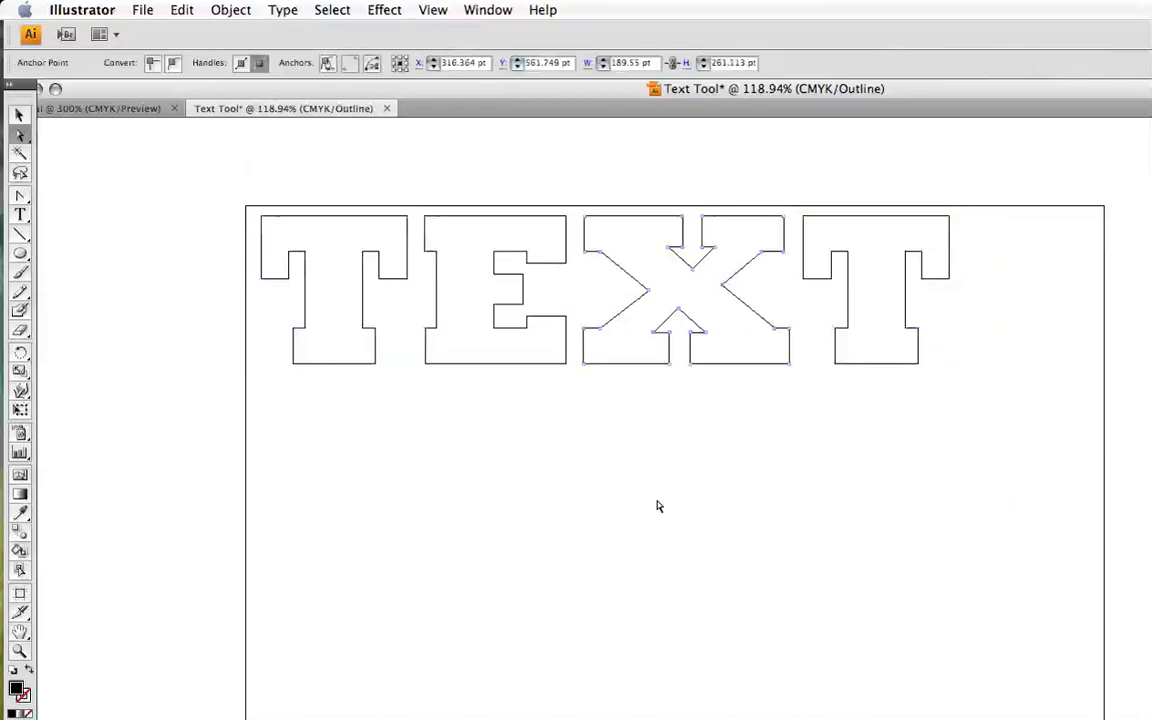
click(722, 392)
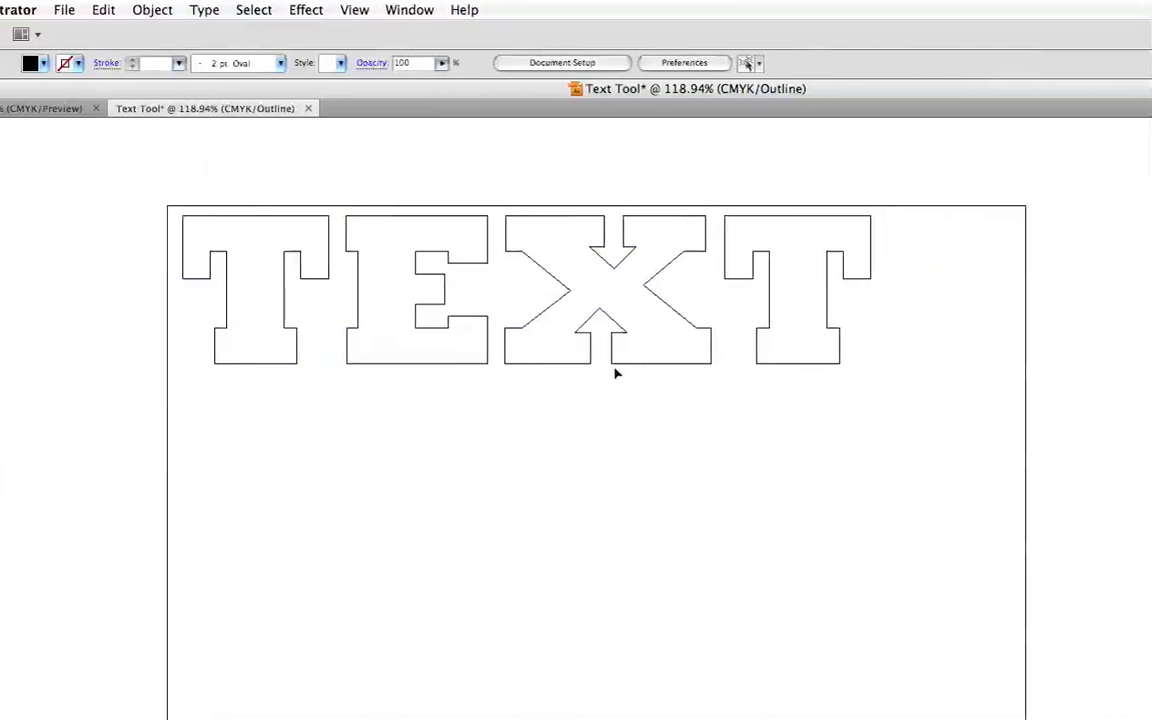
drag(594, 364, 553, 404)
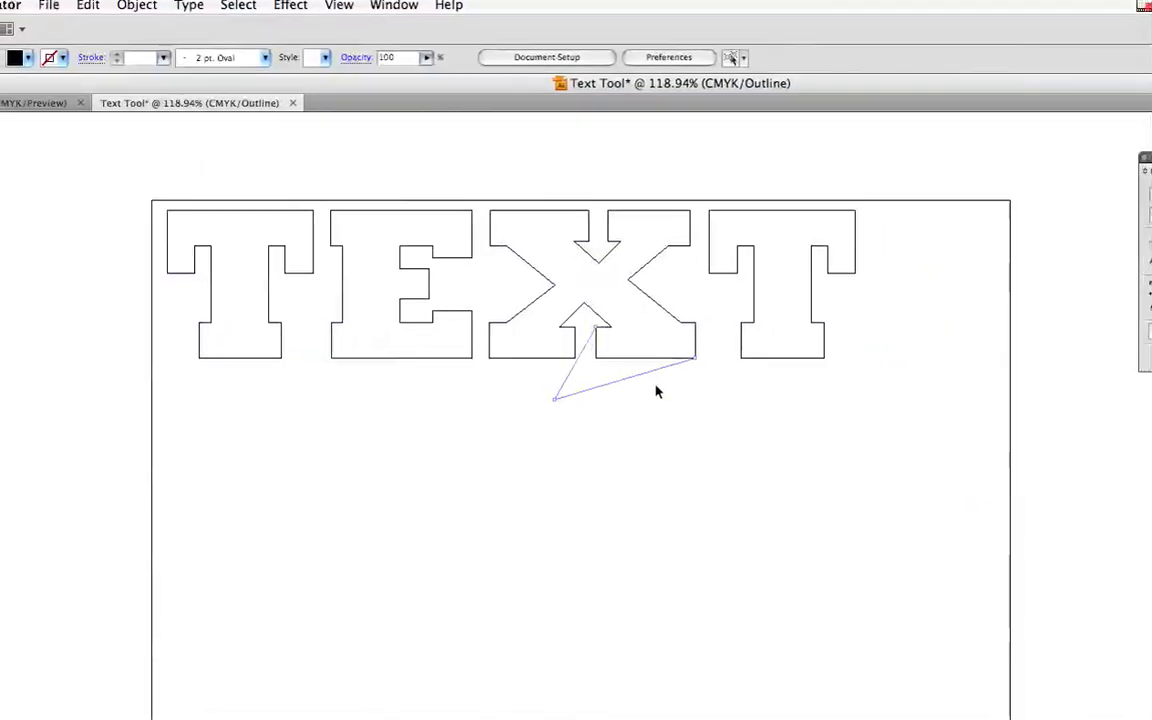
key(super+z)
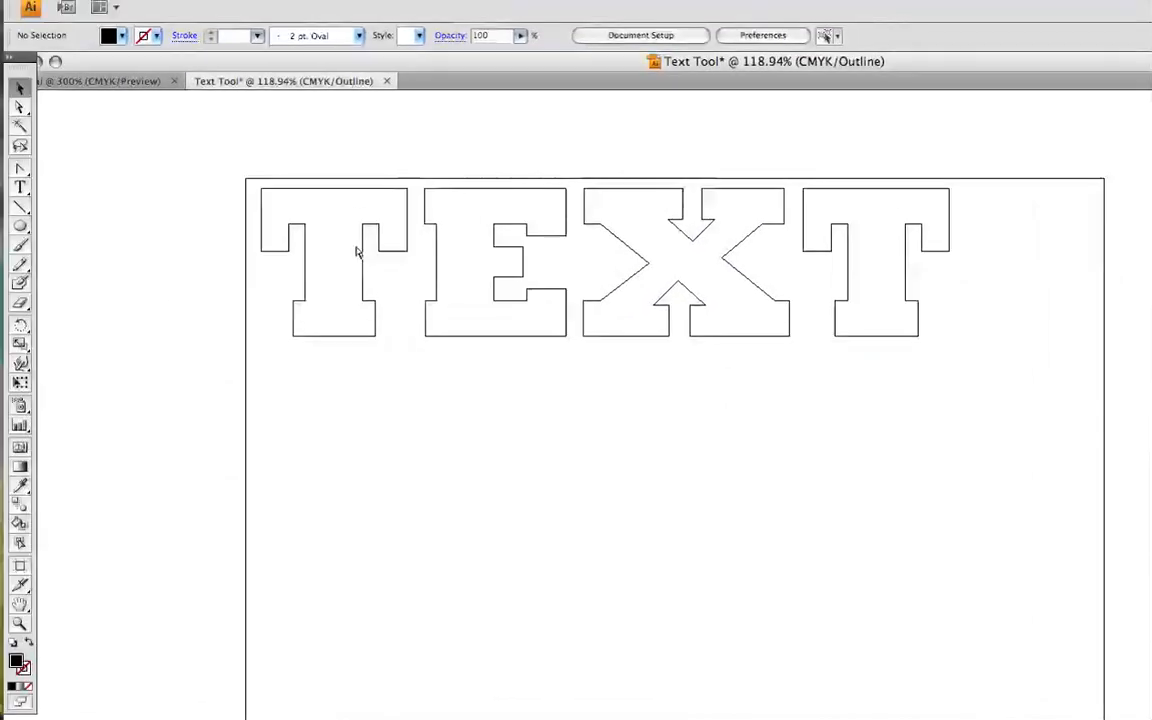
Duplicate the first T in place, enlarging the copy until it spans most of the artboard's width, and return to Preview
click(363, 222)
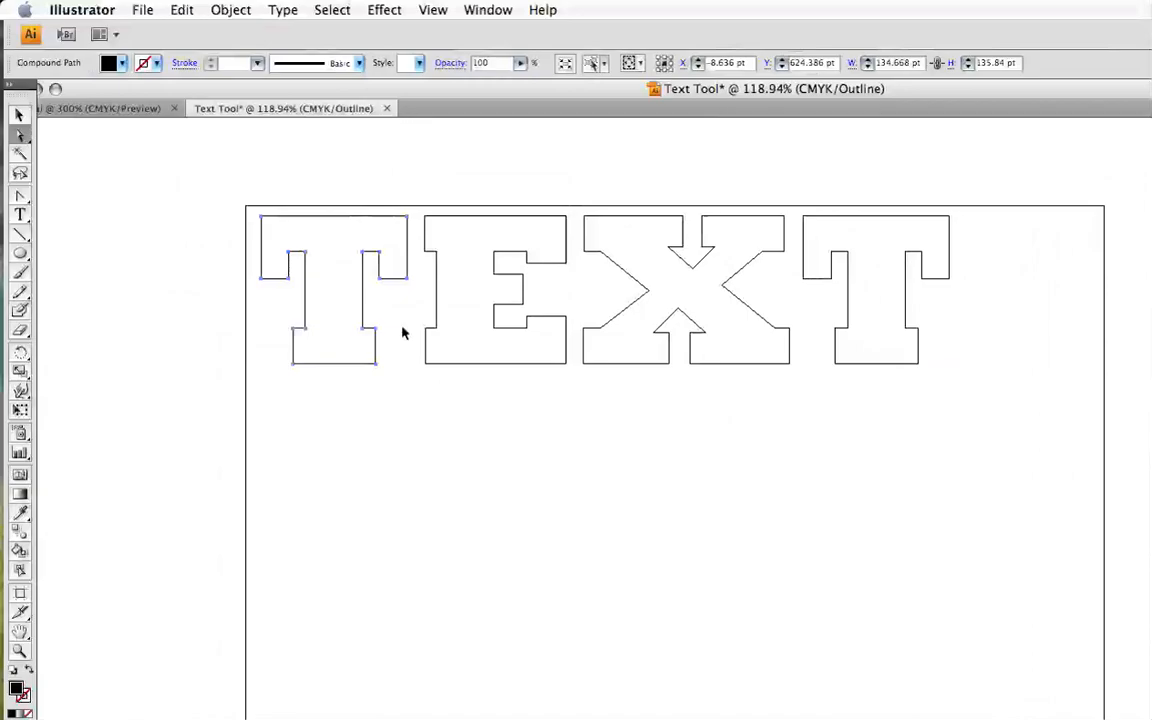
key(super+c)
click(366, 440)
click(375, 300)
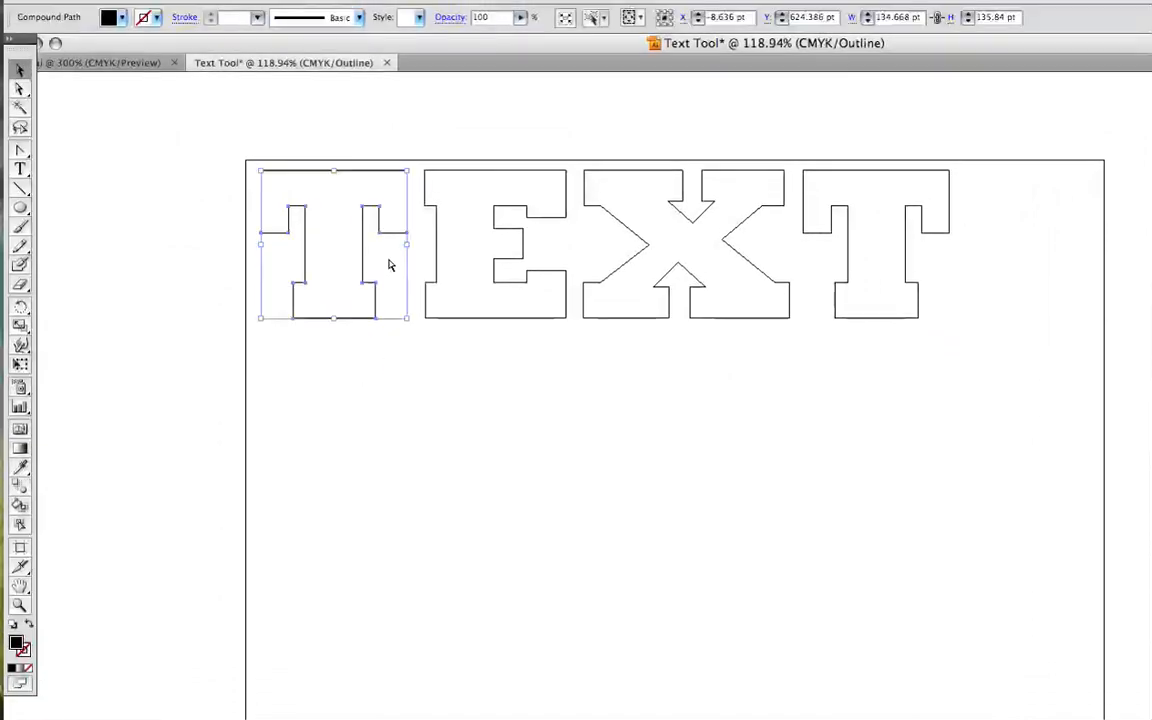
drag(407, 309, 868, 701)
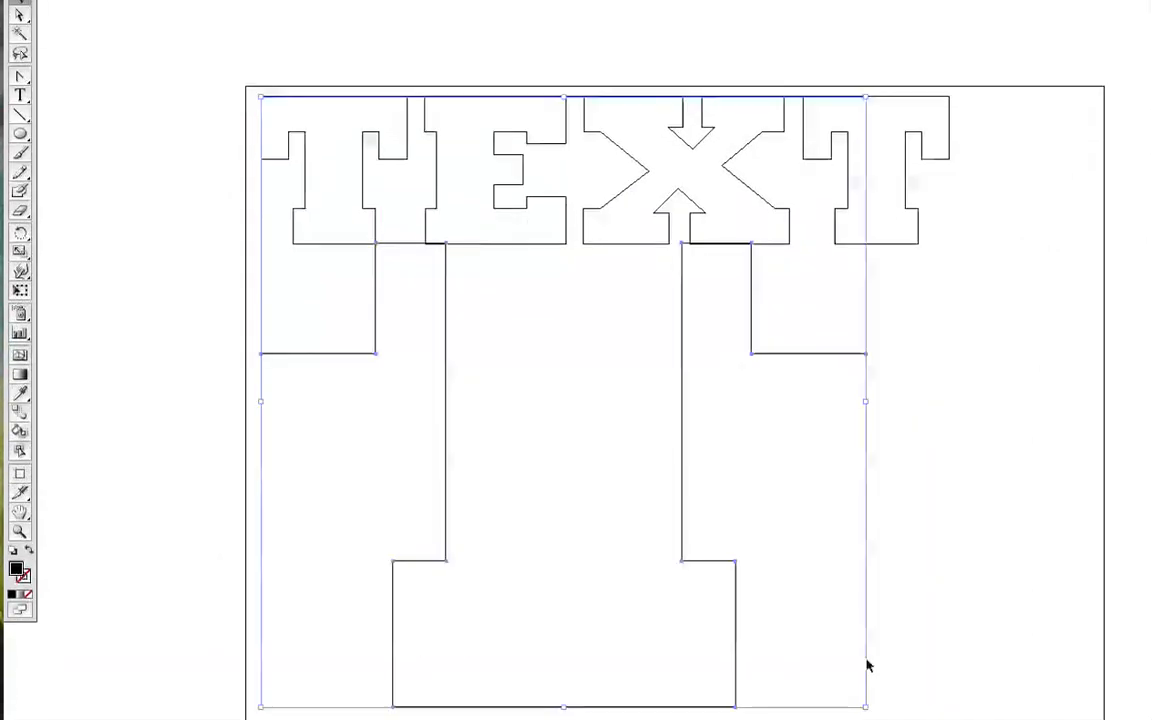
key(ctrl+y)
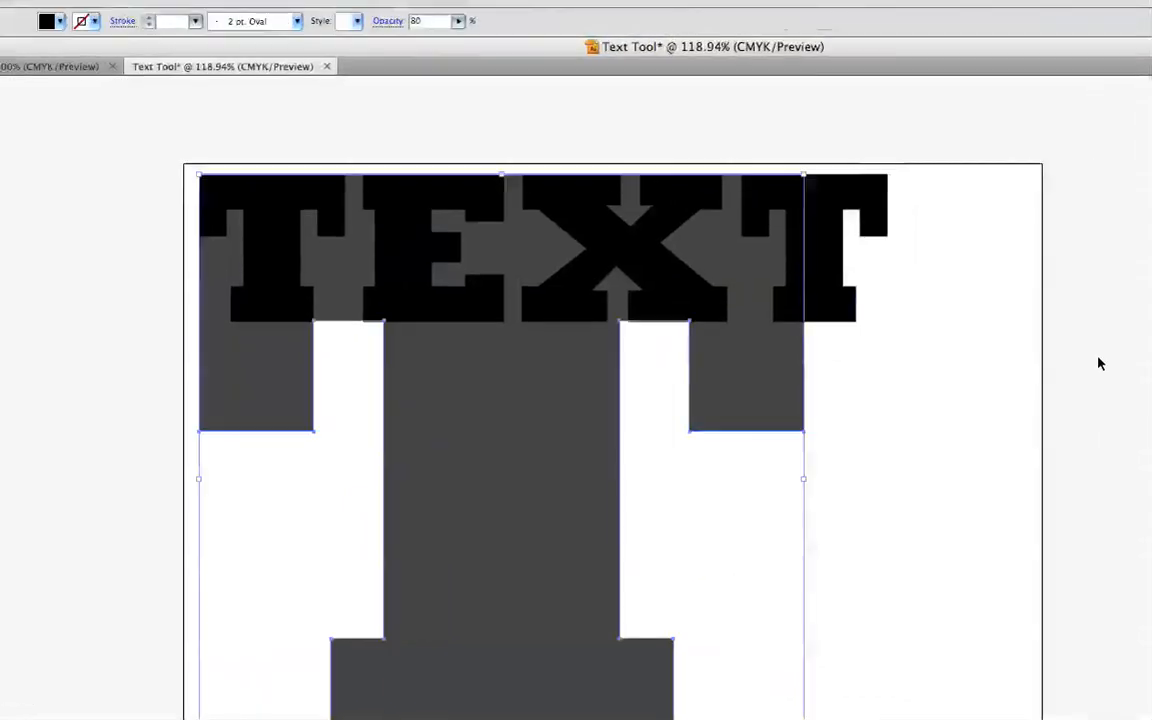
Select all the outlined letters of the word TEXT and move them into the artboard's lower right corner
click(1098, 363)
drag(113, 109, 851, 327)
click(531, 128)
drag(750, 285, 986, 719)
drag(815, 585, 785, 605)
Enlarge the big T until its base lines up with the bottom of the word TEXT, and deselect it
click(237, 380)
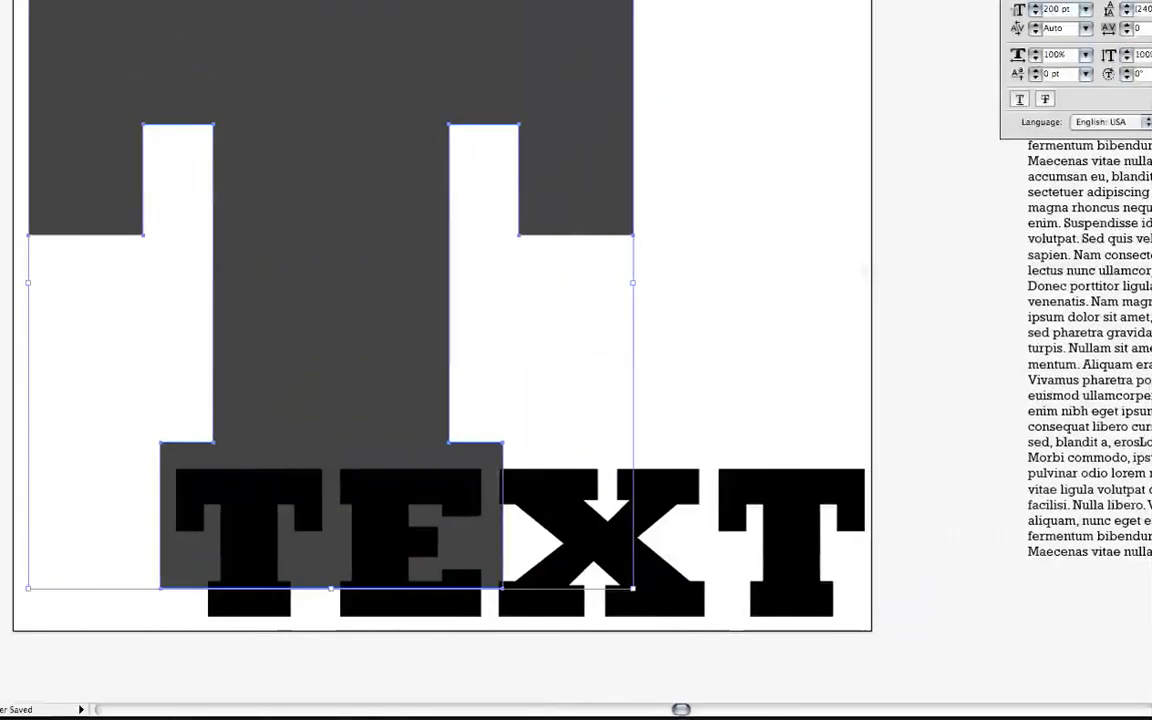
drag(630, 588, 575, 622)
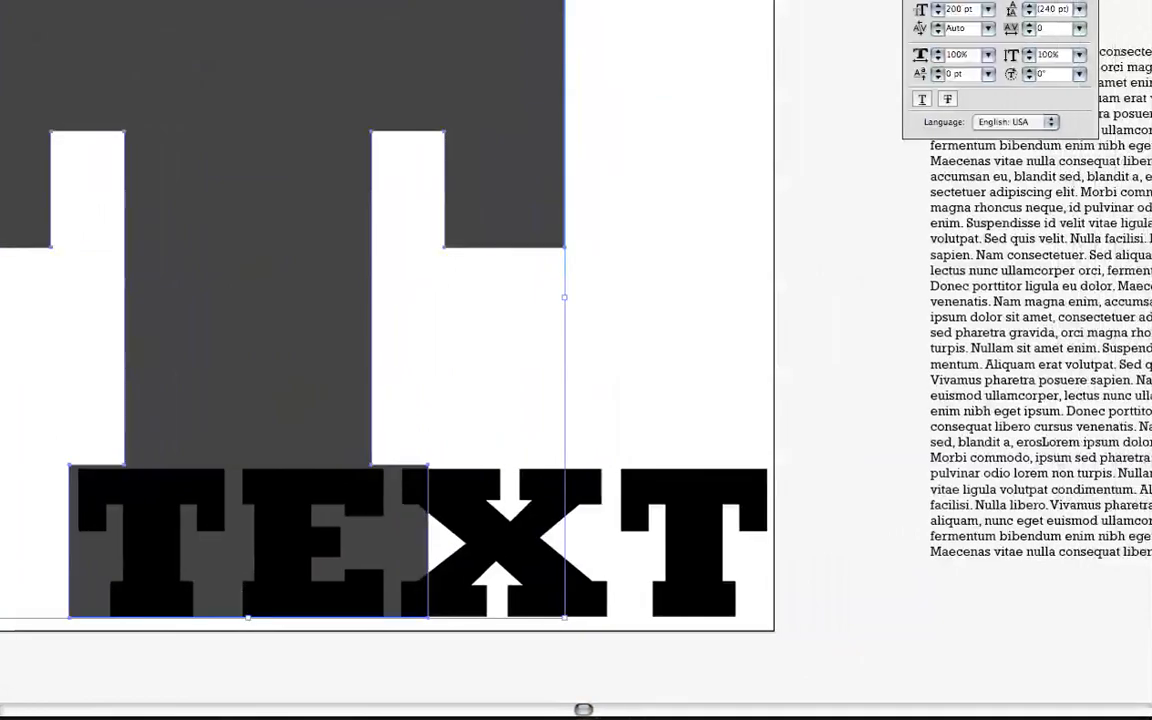
key(super+shift+a)
Move the Lorem ipsum text block up against the artboard's right edge
scroll(576, 360, right, 5)
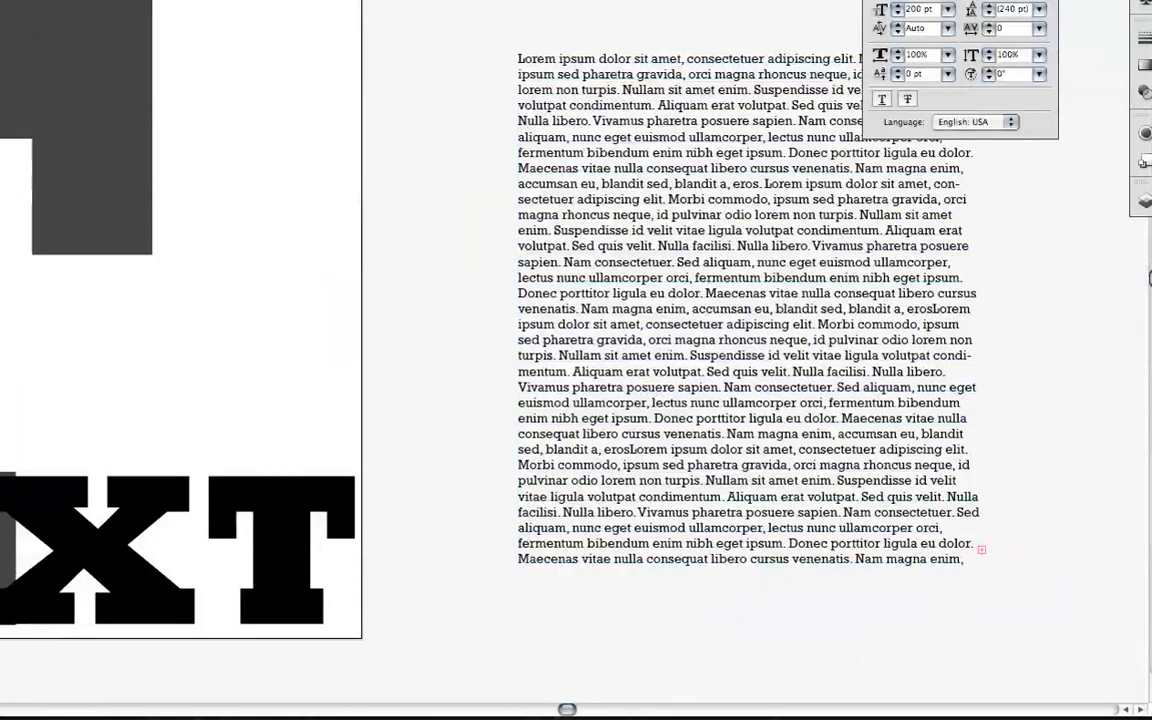
click(655, 395)
drag(612, 397, 496, 374)
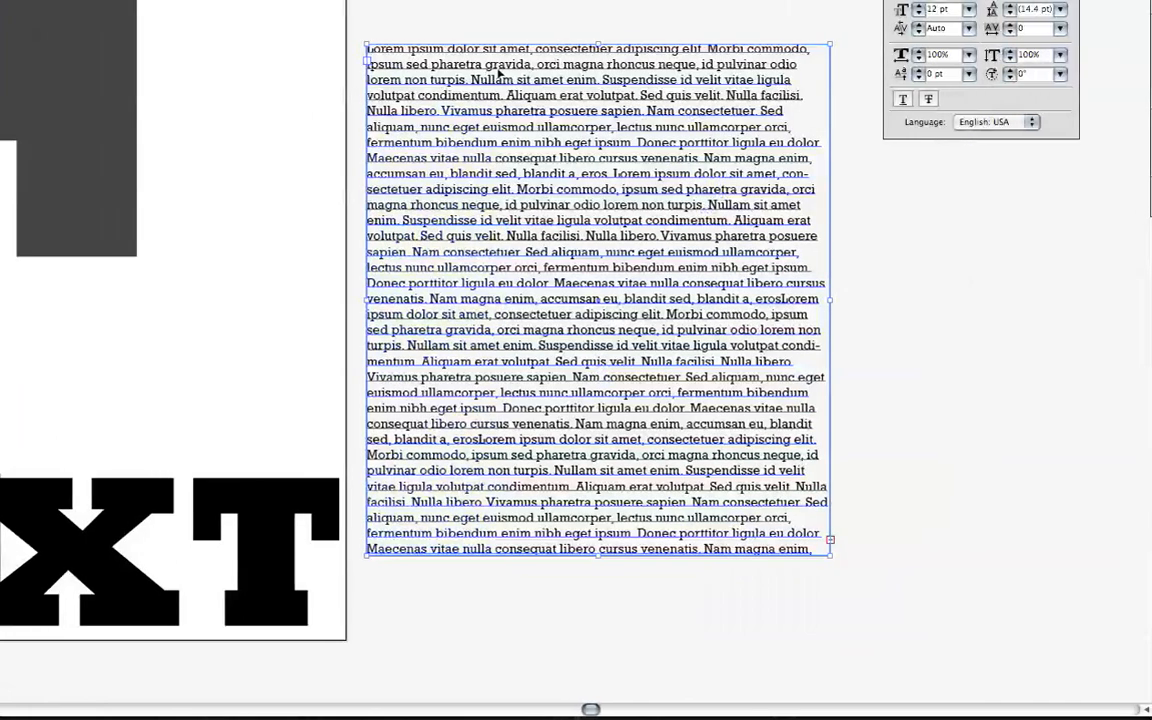
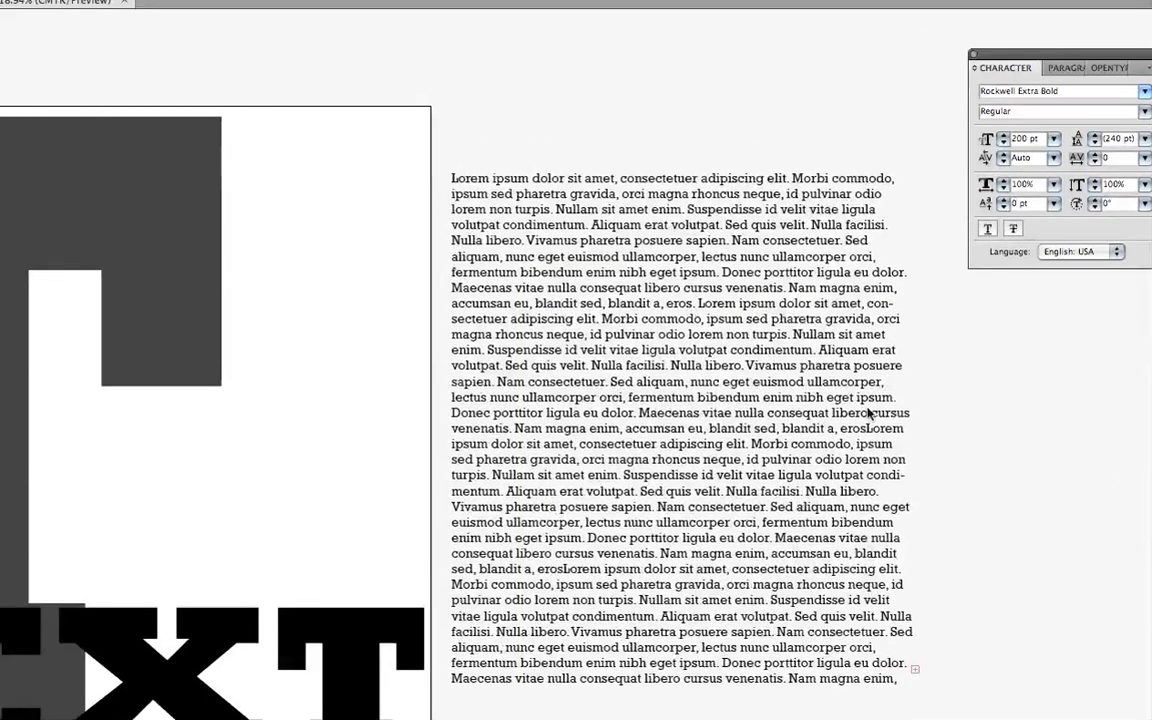
Try to create area type inside the big T with the Area Type Tool
scroll(823, 399, left, 3)
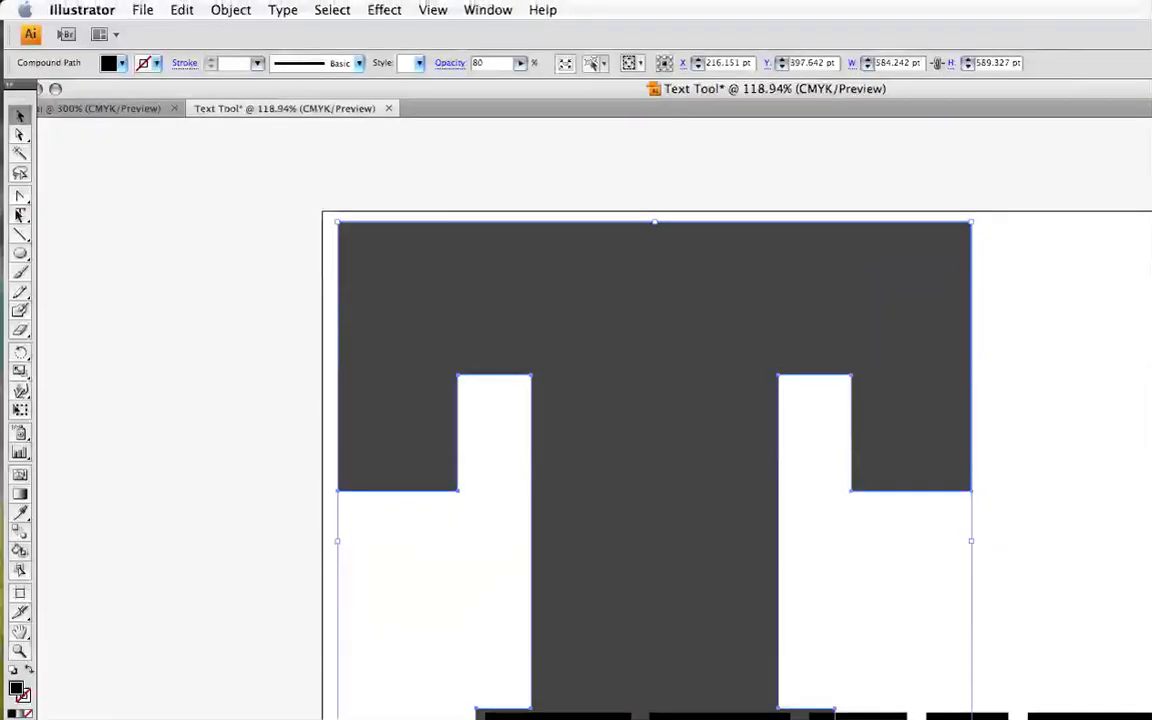
click(19, 214)
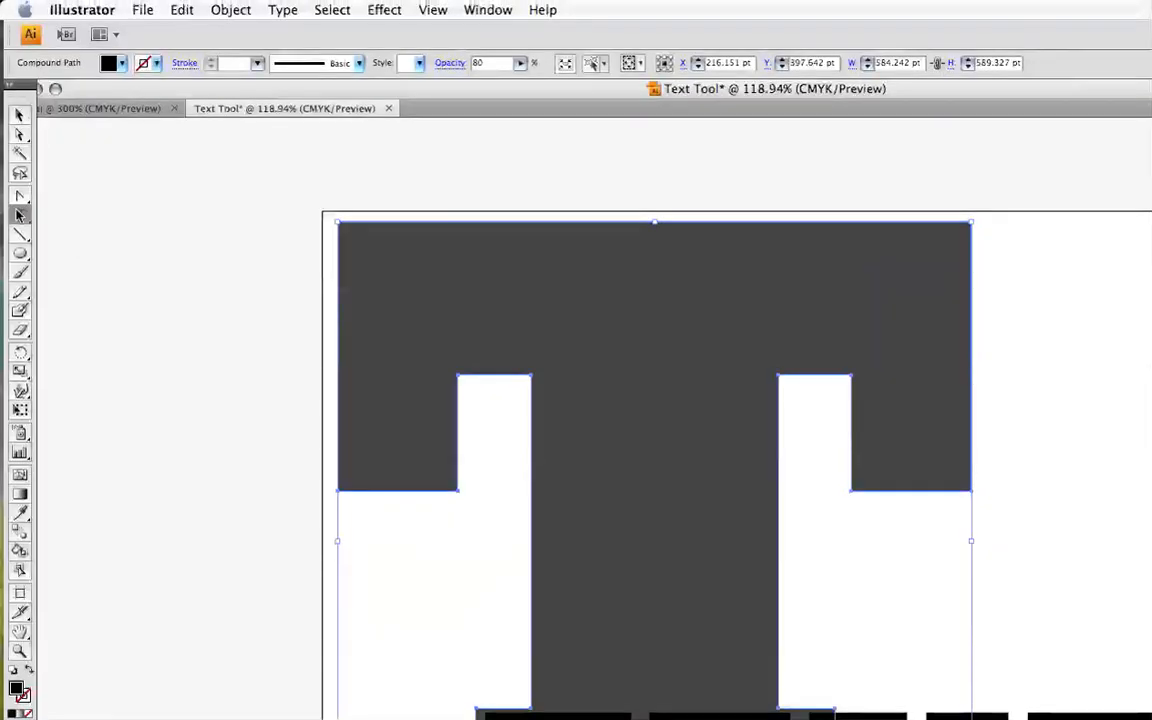
drag(19, 214, 58, 237)
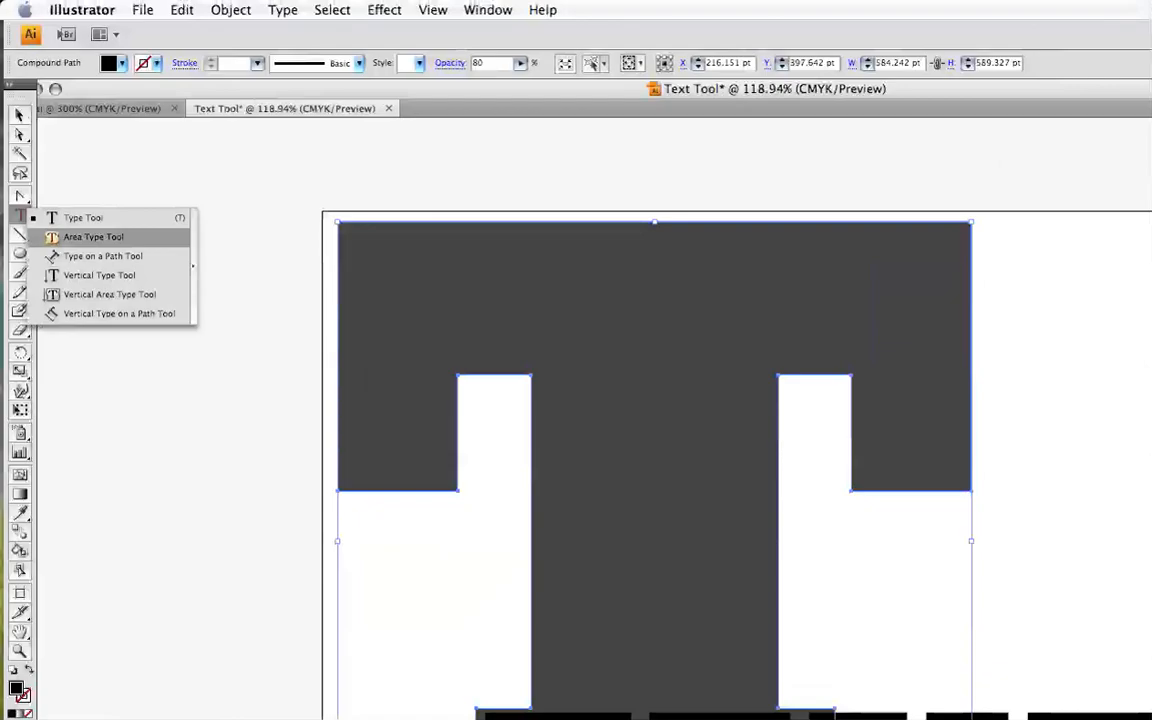
drag(58, 237, 60, 237)
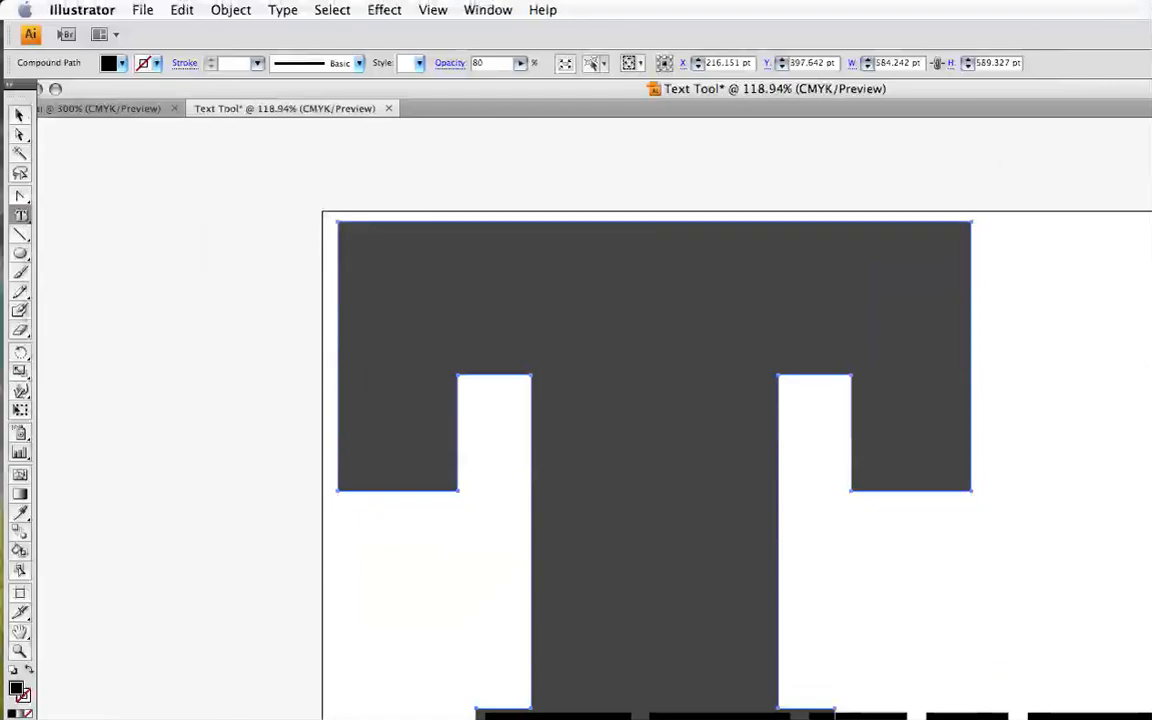
click(337, 232)
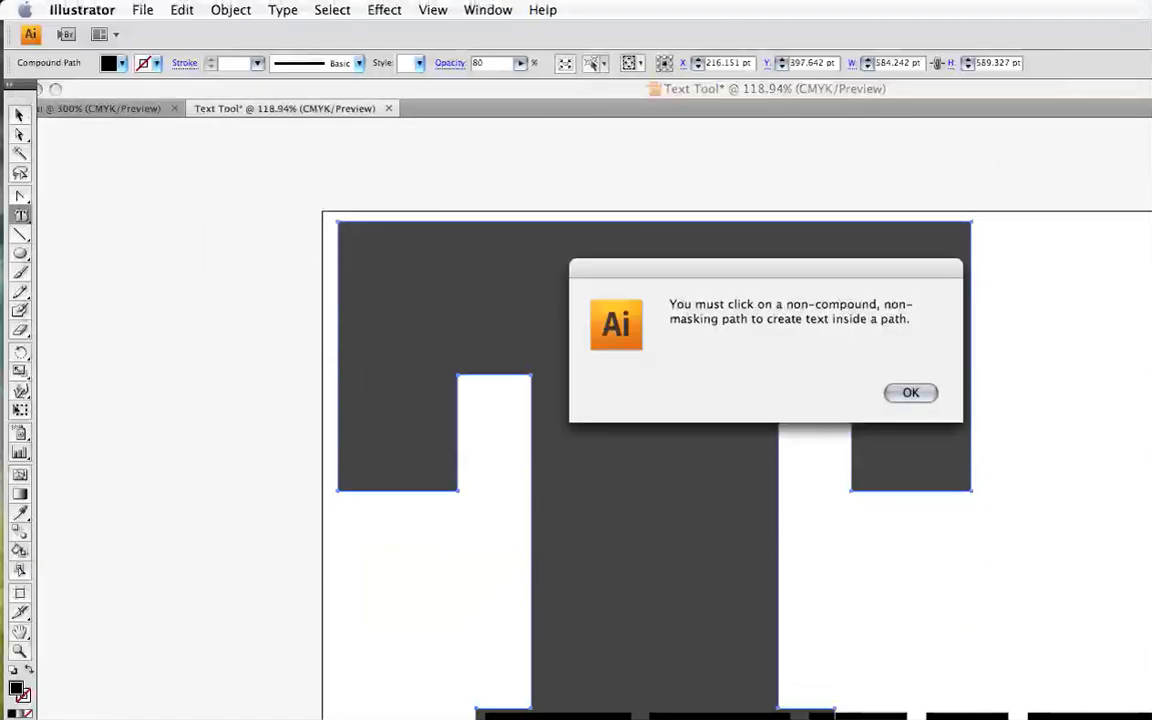
key(Return)
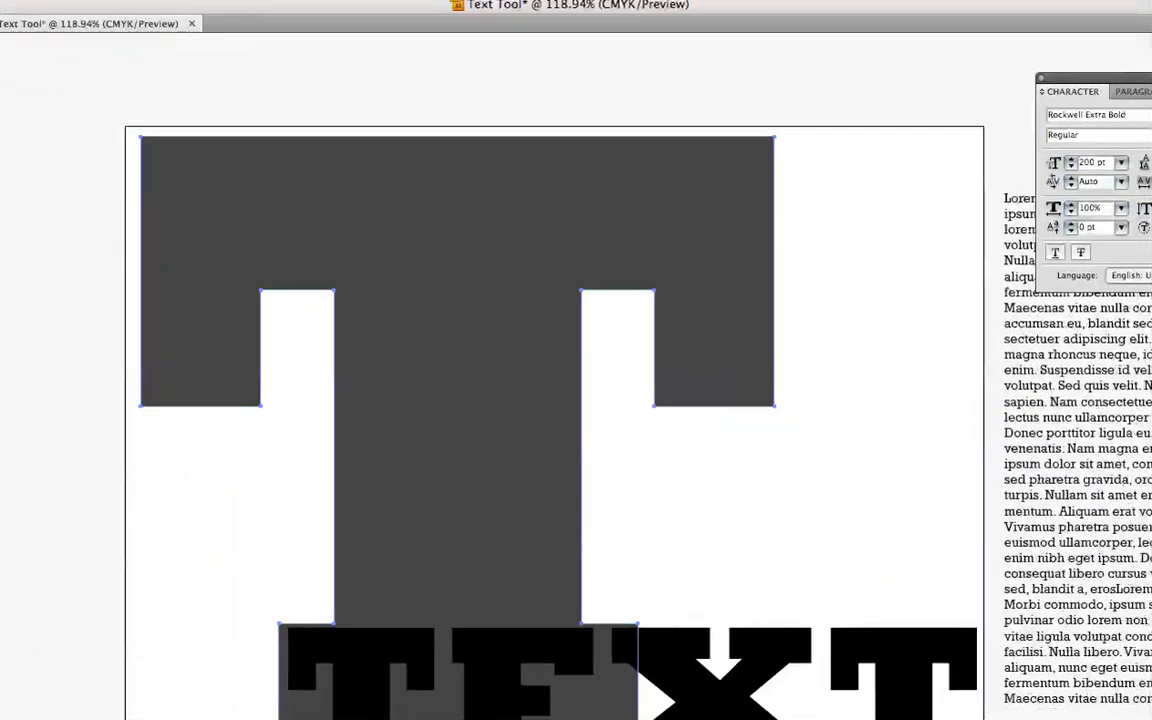
Release the compound path of the big T
drag(618, 417, 496, 412)
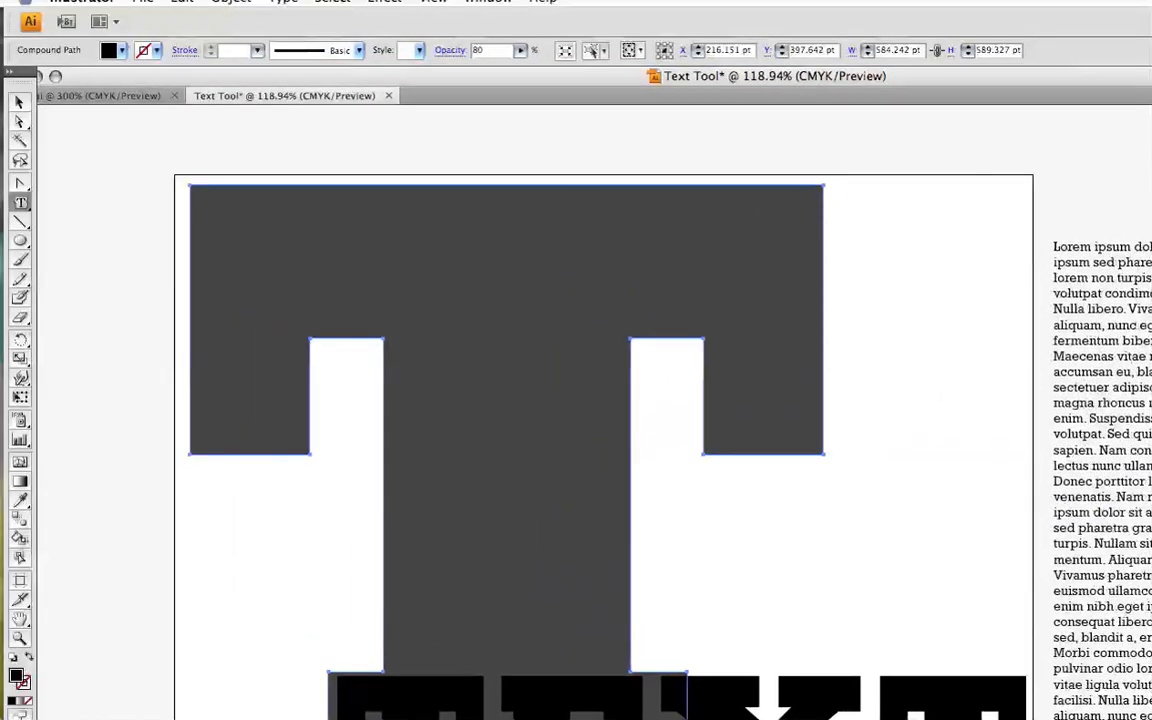
click(230, 6)
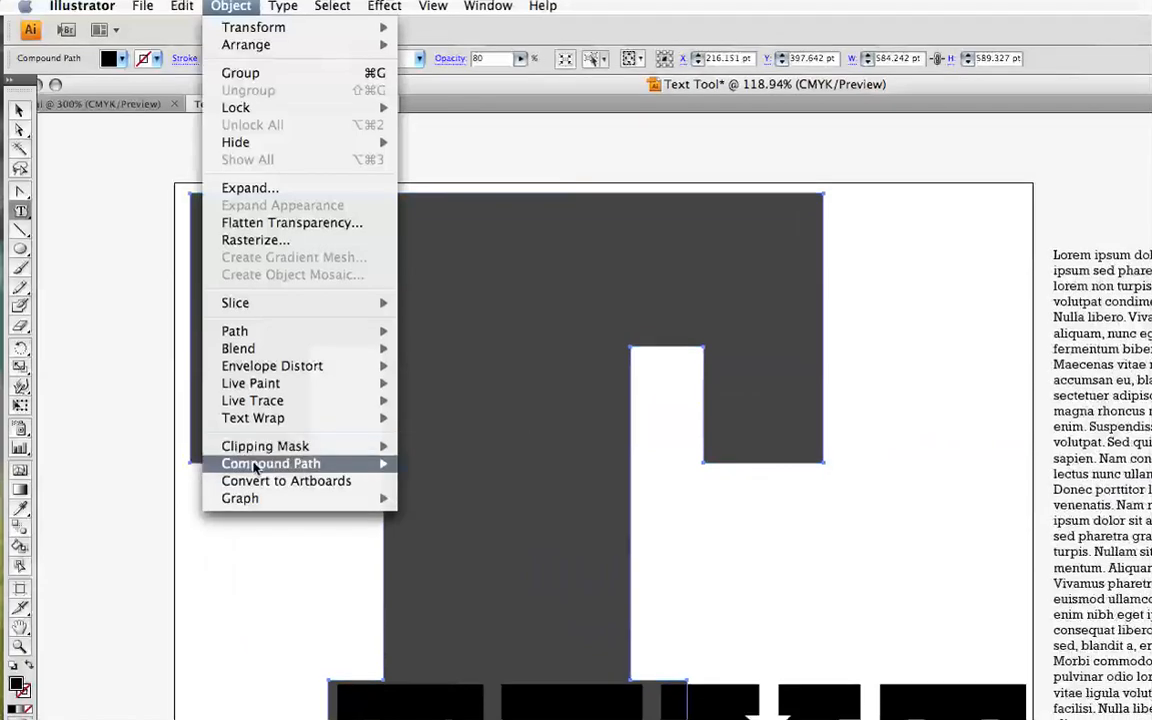
mouse_move(255, 466)
click(432, 479)
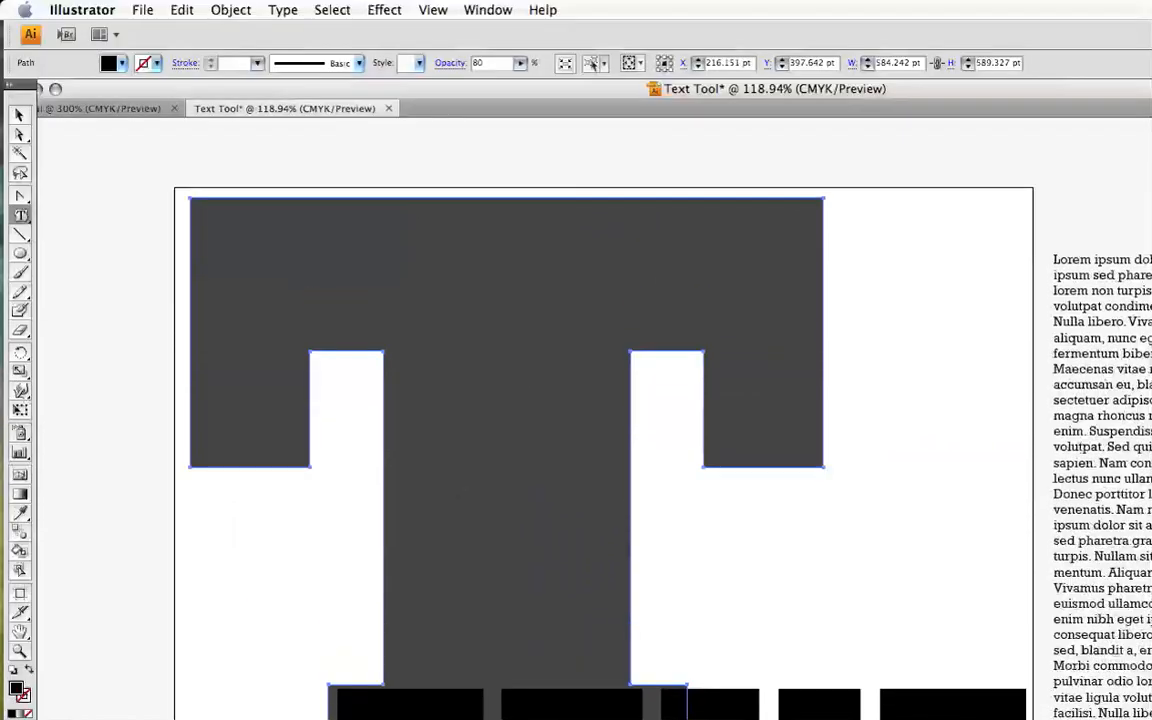
click(230, 9)
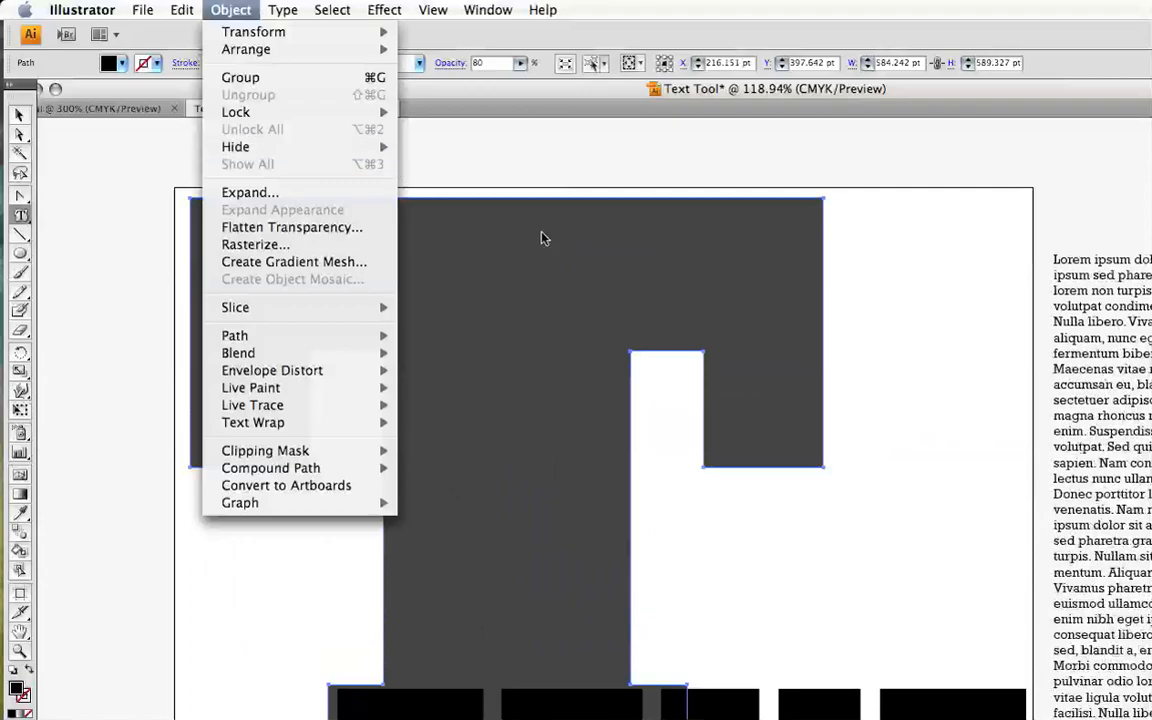
click(456, 219)
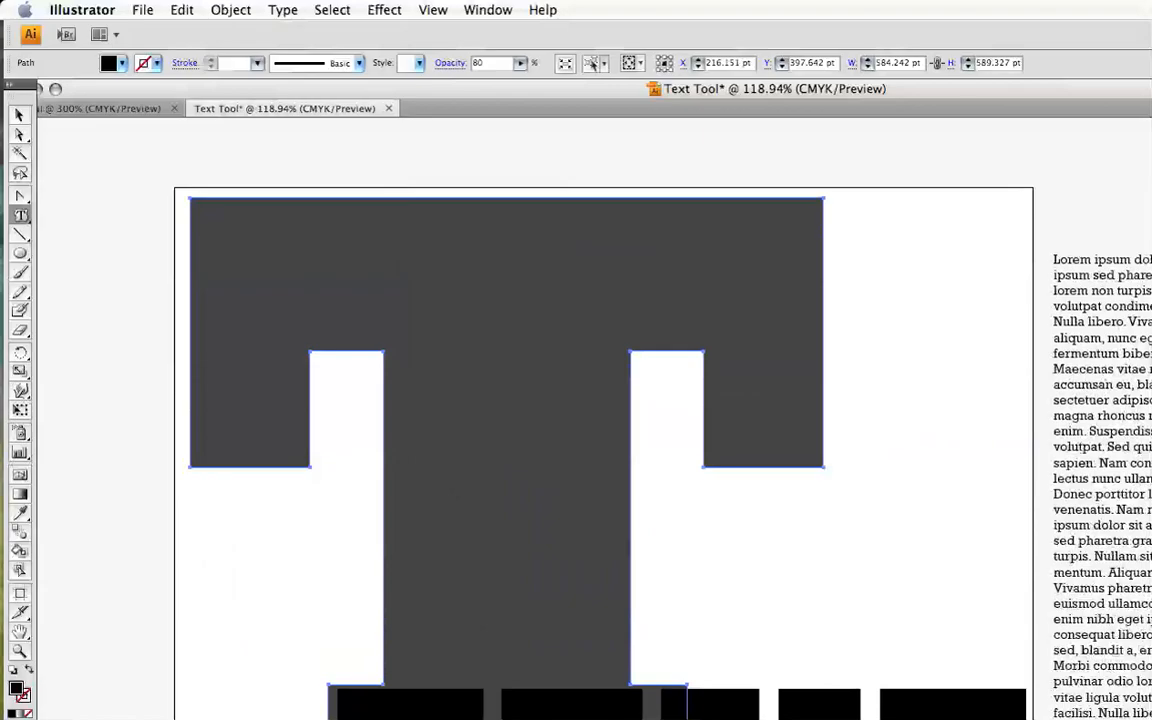
Turn the big T into an area type container, paste the Lorem ipsum text into it and deselect it
click(20, 215)
click(93, 237)
click(351, 227)
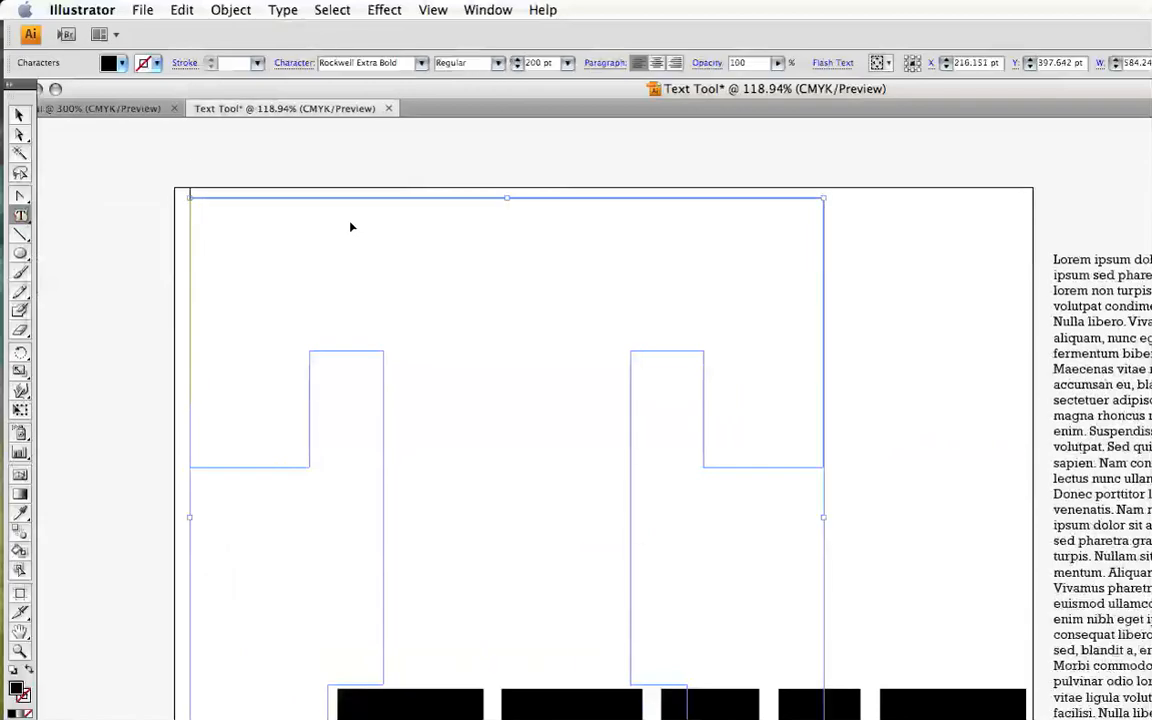
key(super+v)
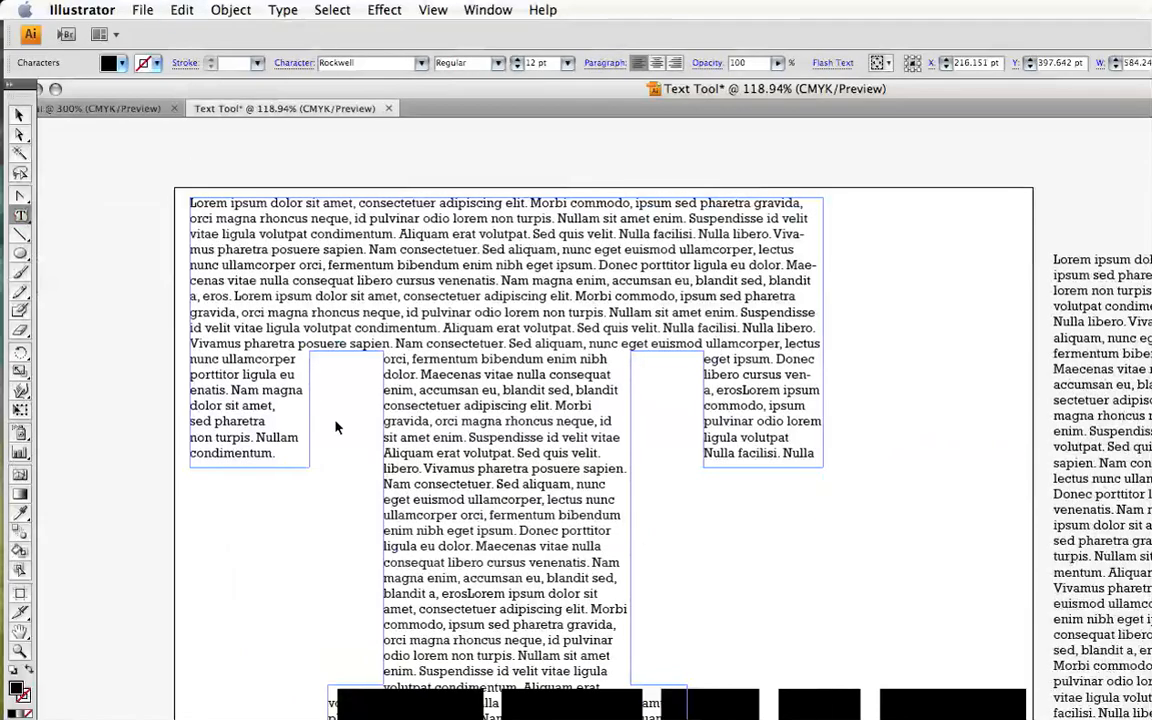
key(super+shift+a)
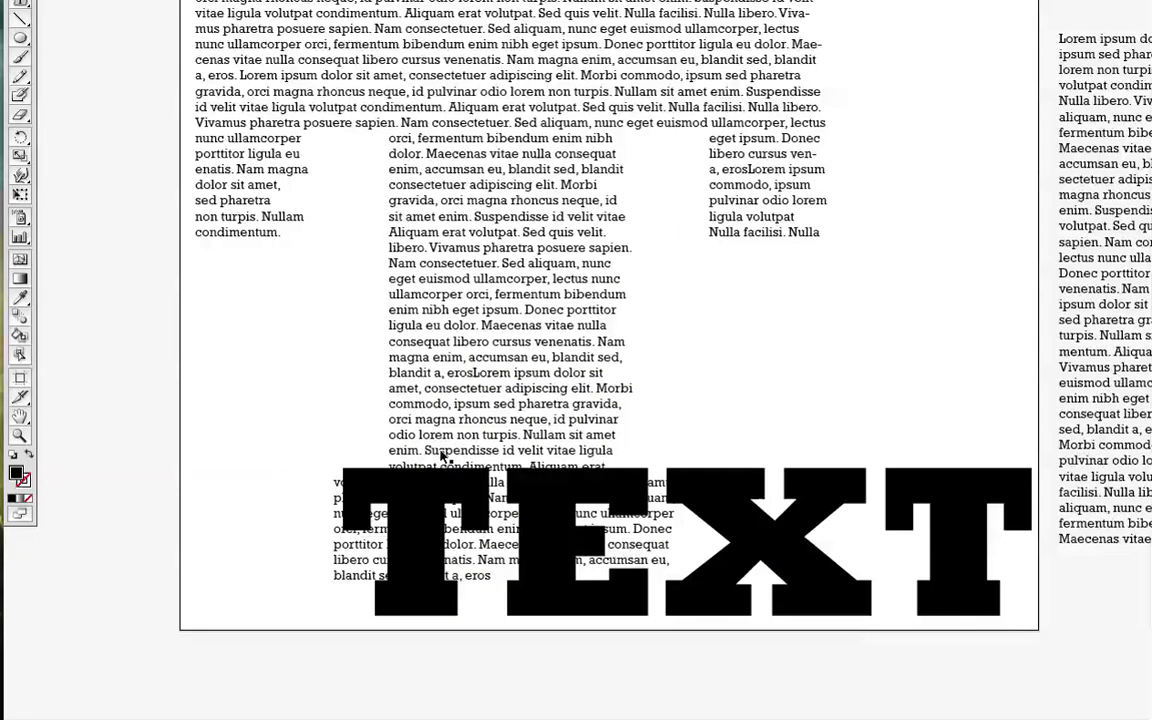
Insert a space between "eros" and "Lorem" in the T's text, and add more Lorem ipsum text to fill its base
click(439, 541)
key(v)
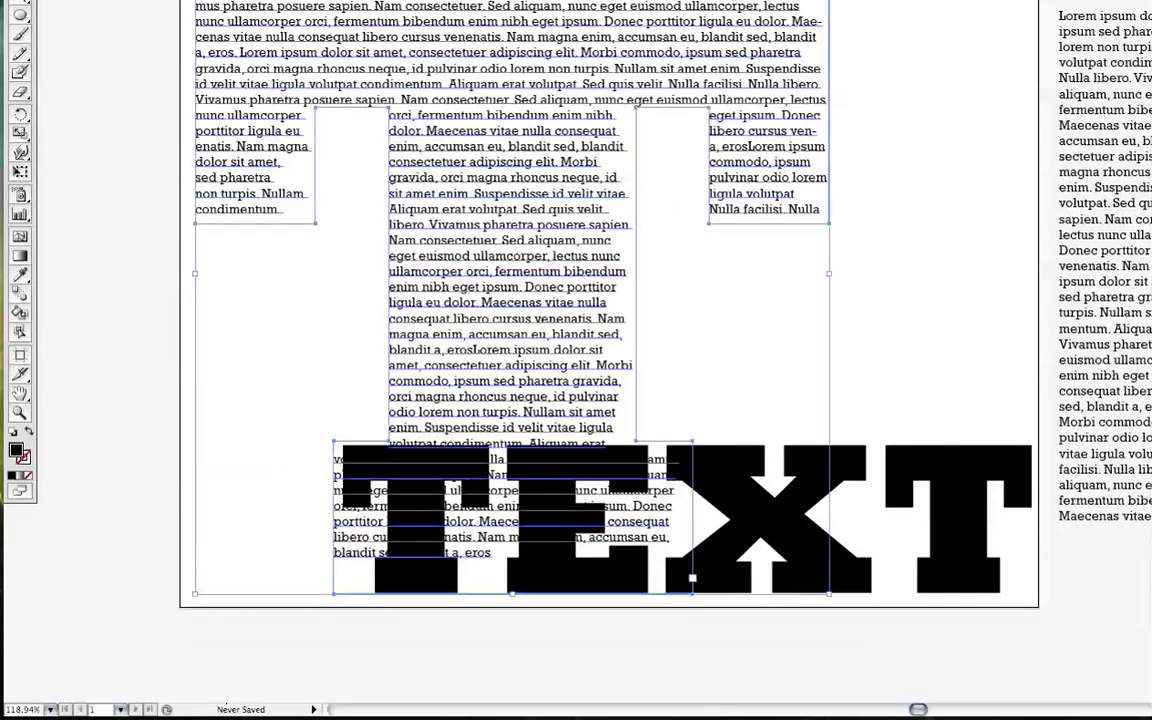
click(681, 645)
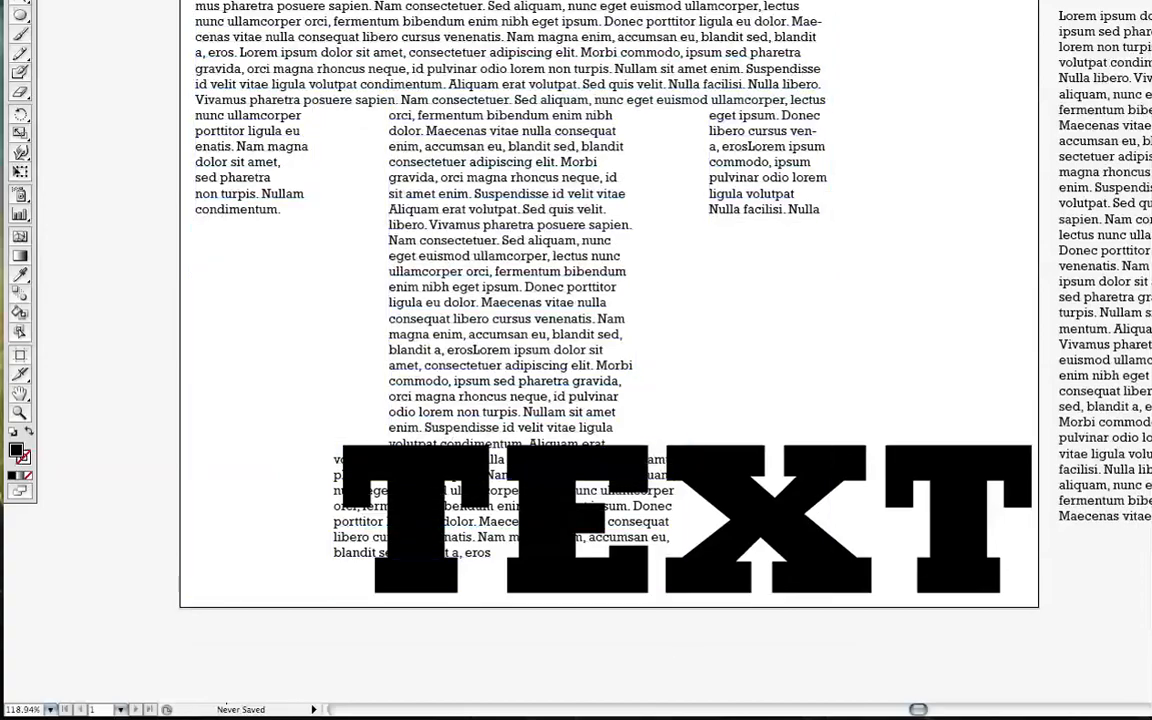
click(471, 352)
drag(473, 351, 636, 560)
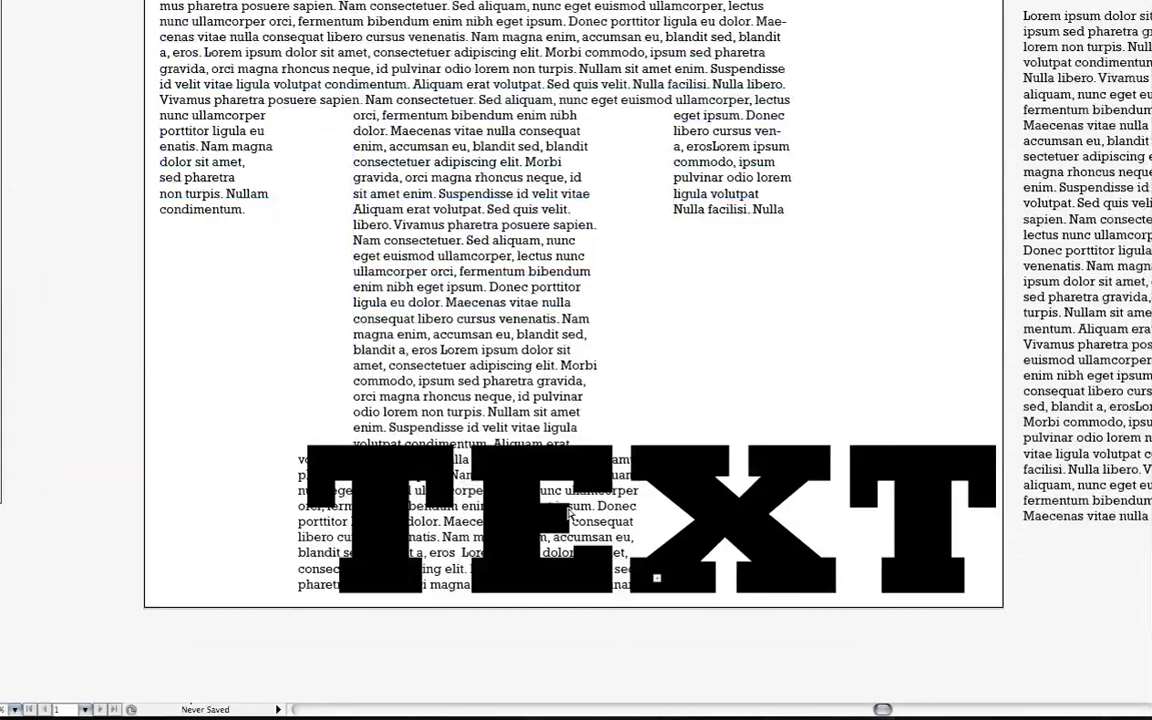
Switch to Outline view, and select the T-shaped text's frame path and the whole type object in turn, deselecting each
key(ctrl+y)
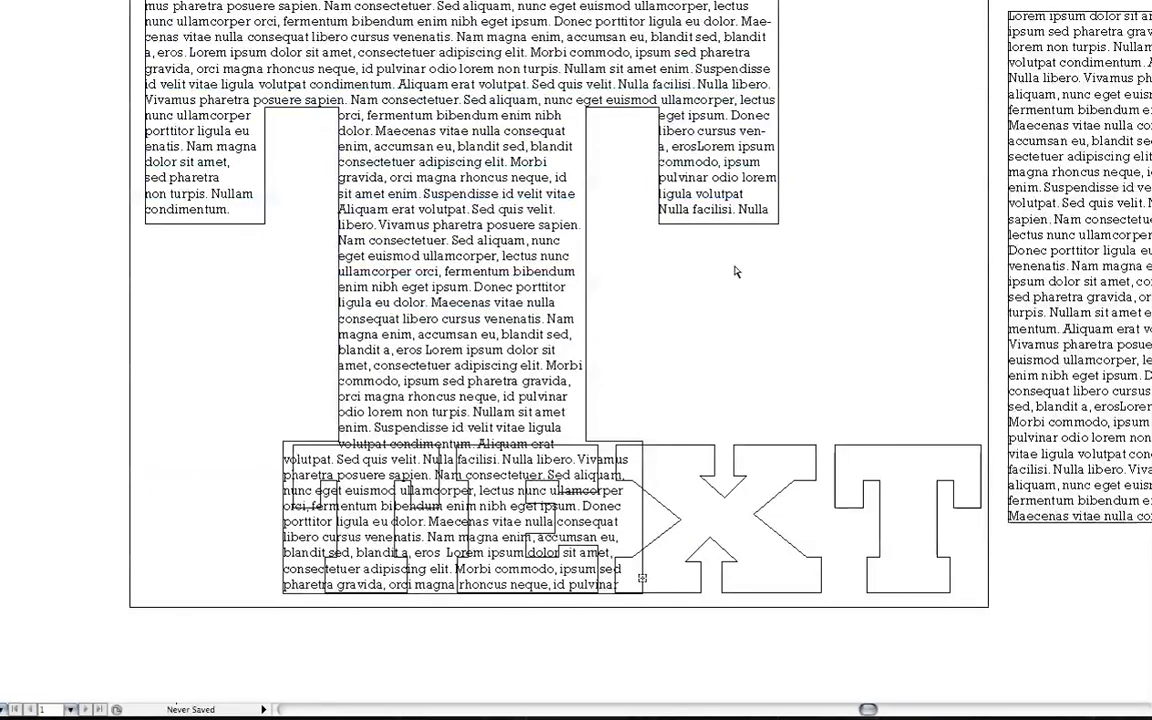
click(524, 256)
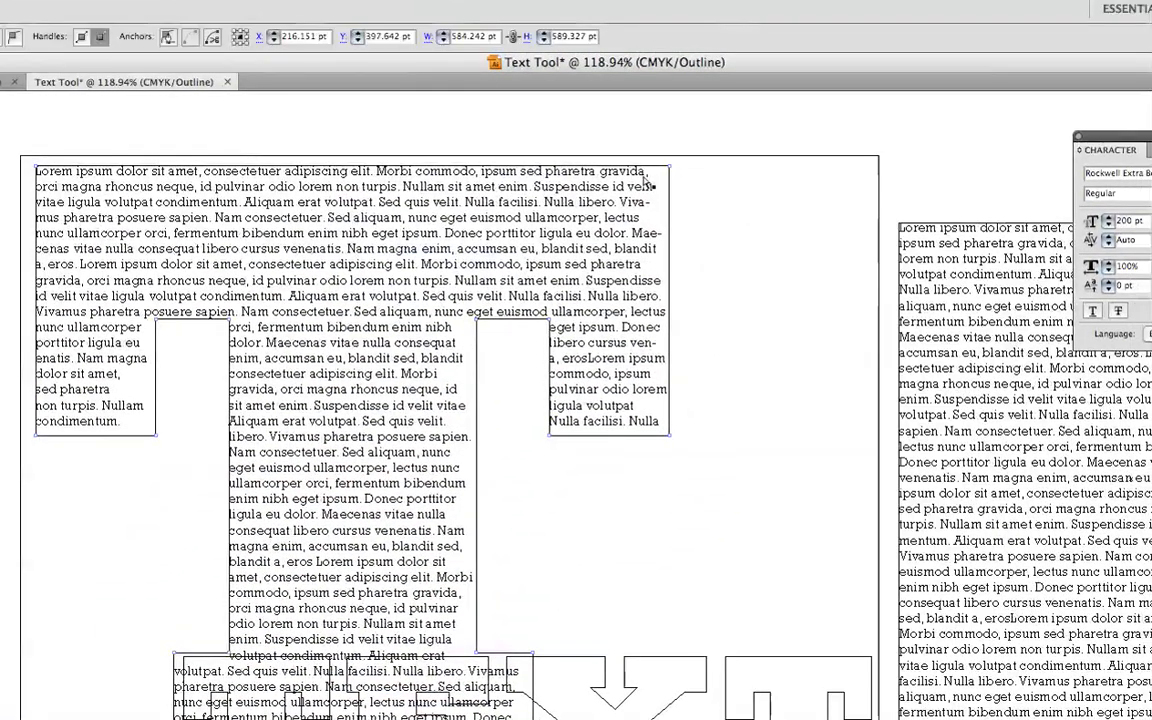
click(737, 272)
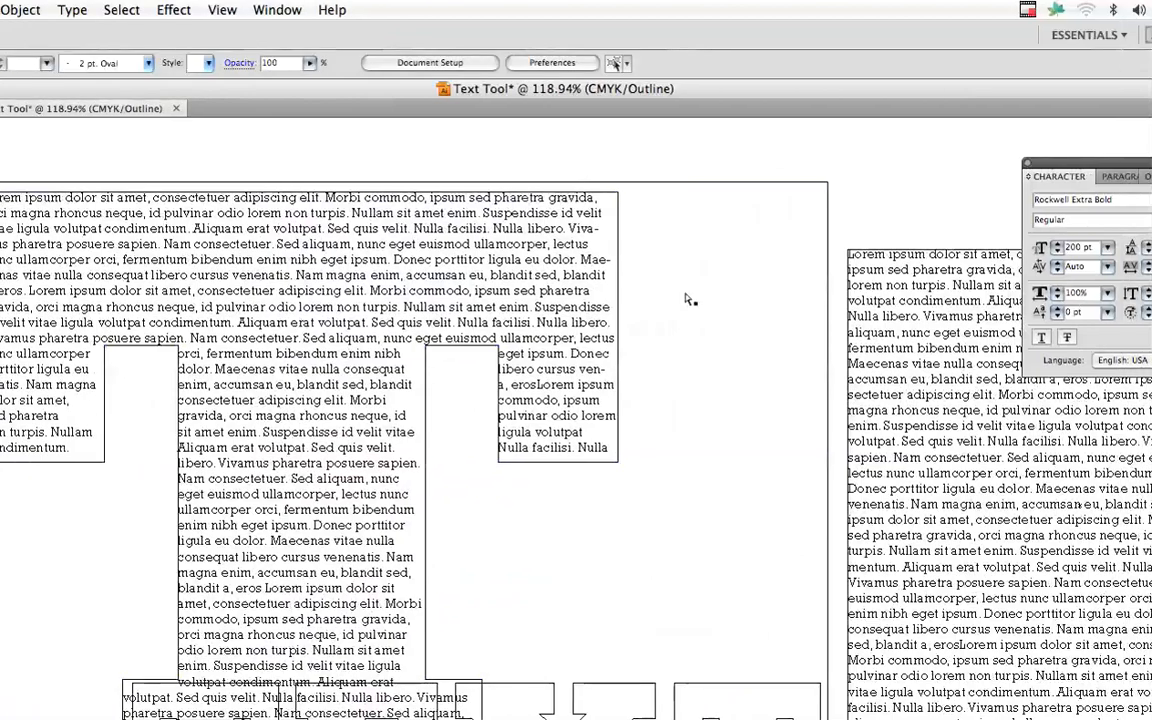
click(484, 312)
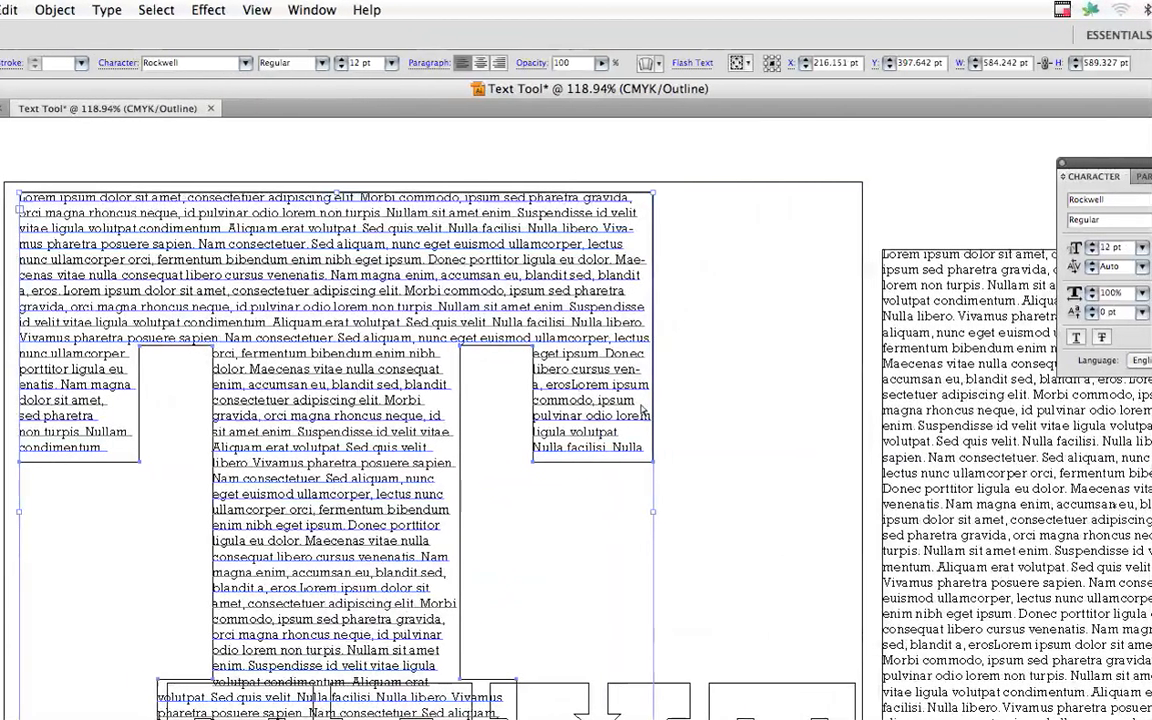
key(super+shift+a)
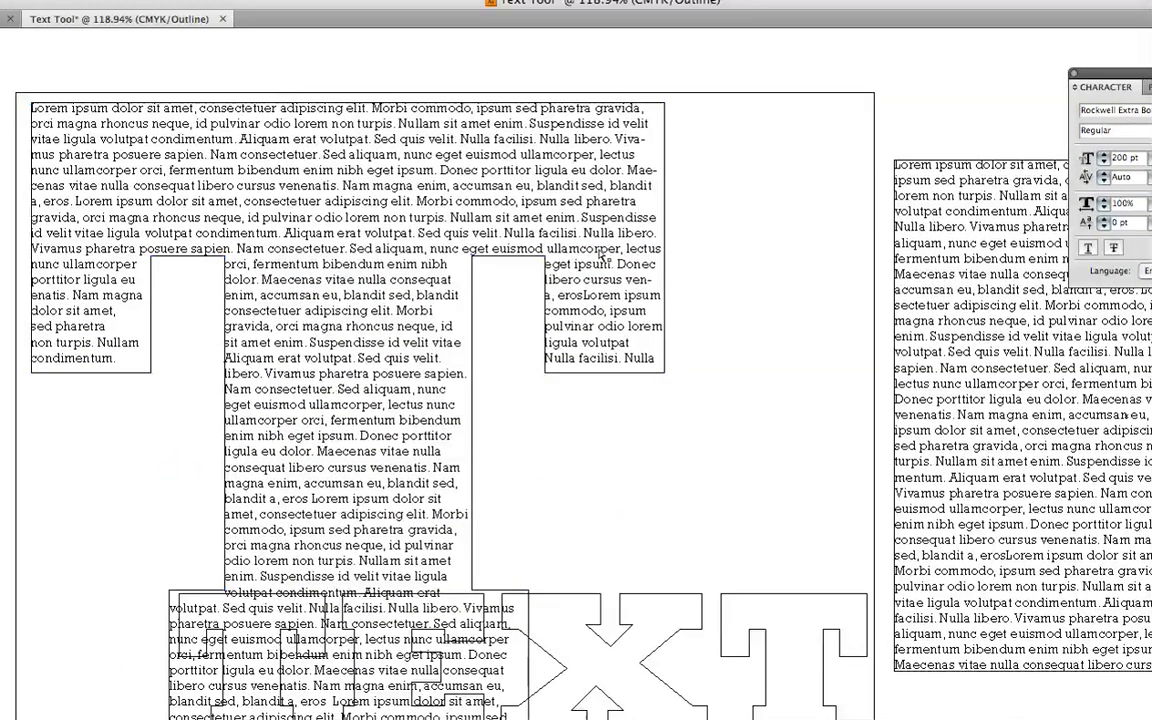
Select only the T's frame path with Direct Selection, display its bounding box, and reselect the whole T-shaped type object
click(540, 199)
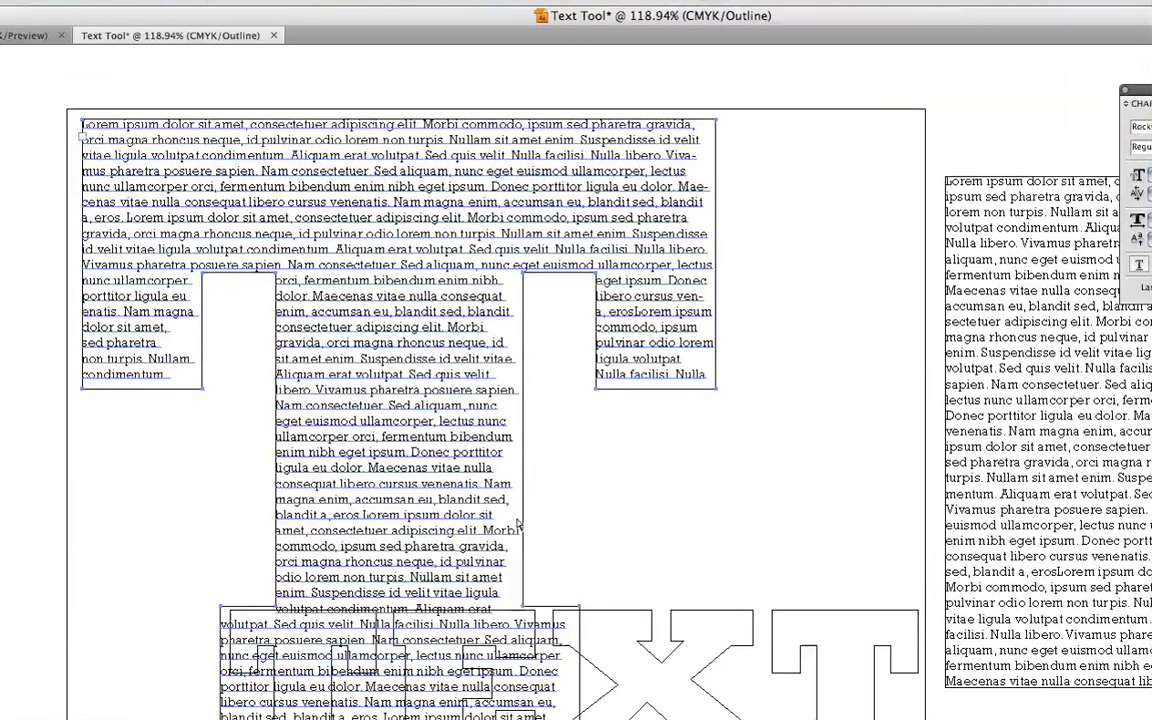
click(516, 555)
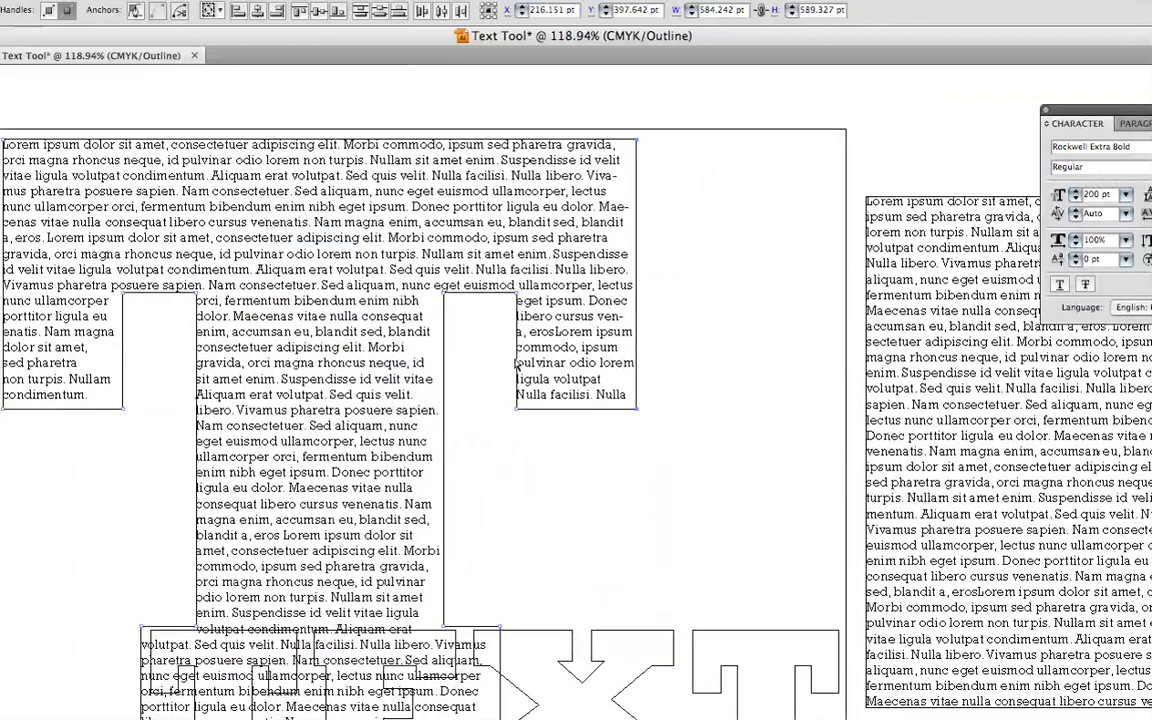
key(v)
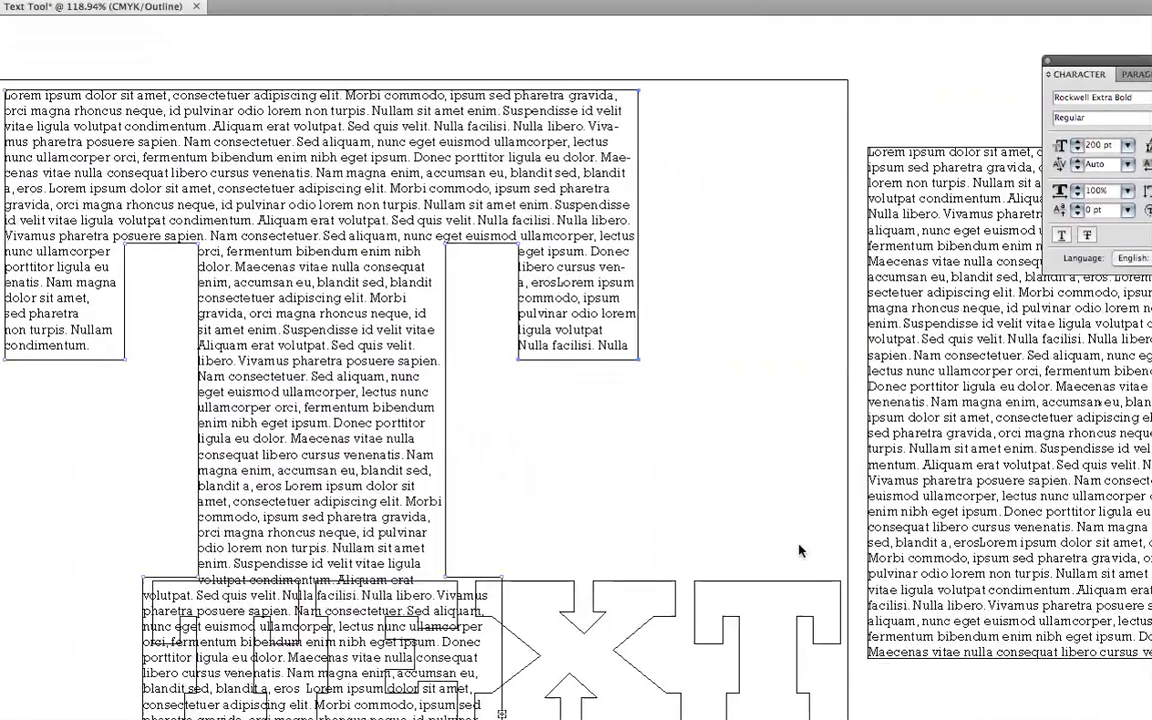
key(v)
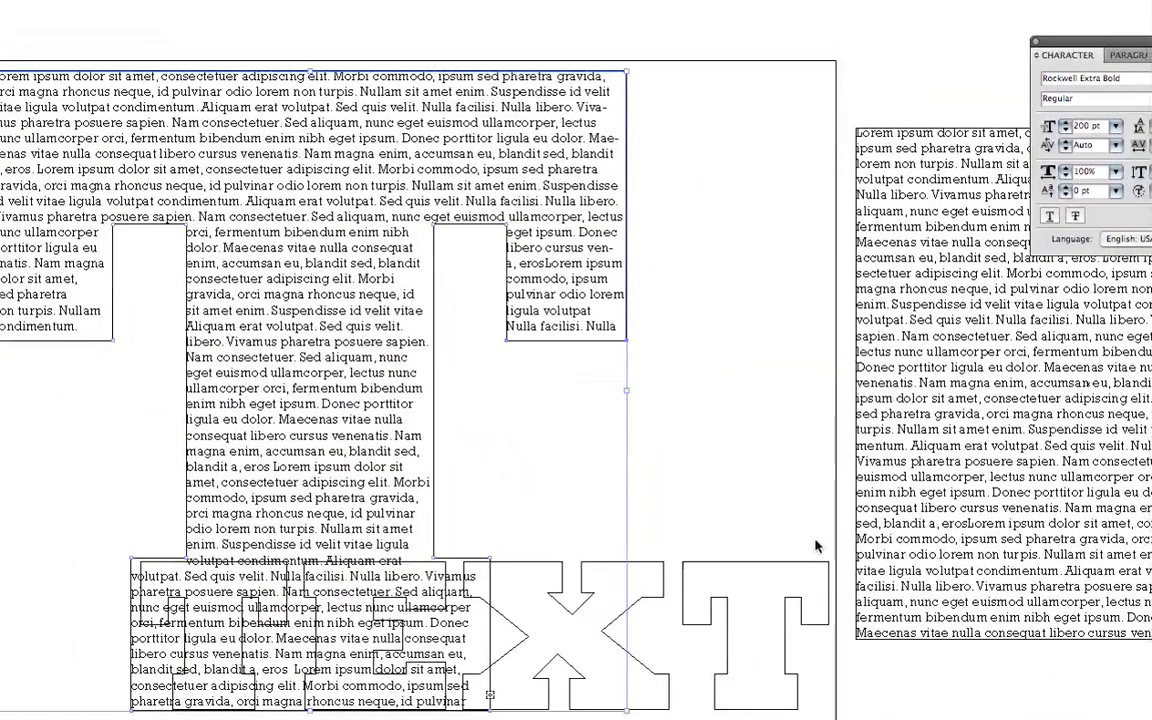
click(723, 394)
key(super+z)
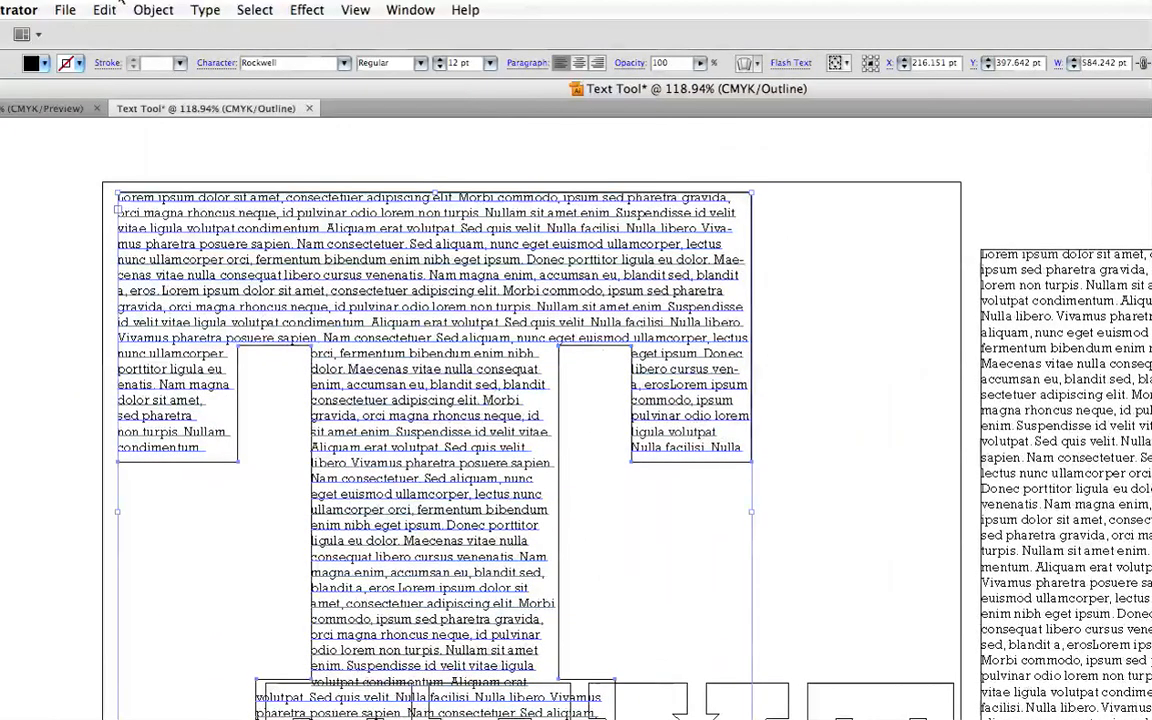
Lock the selected T-shaped type object, and undo the lock
click(153, 9)
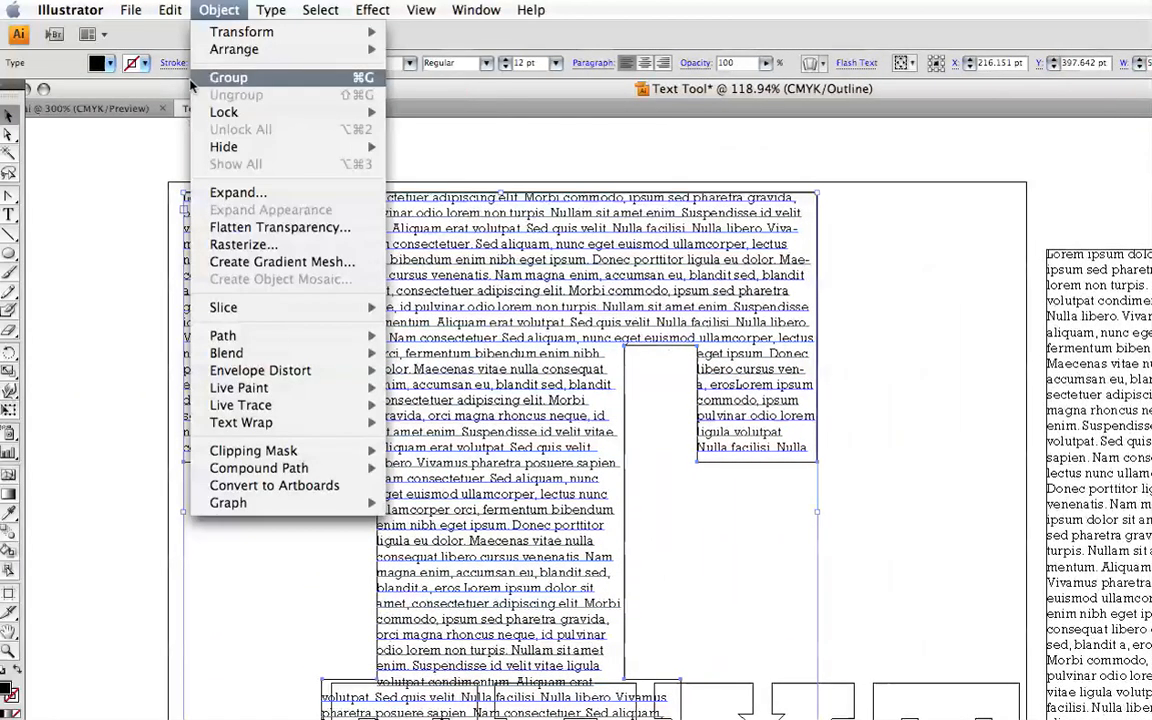
click(220, 78)
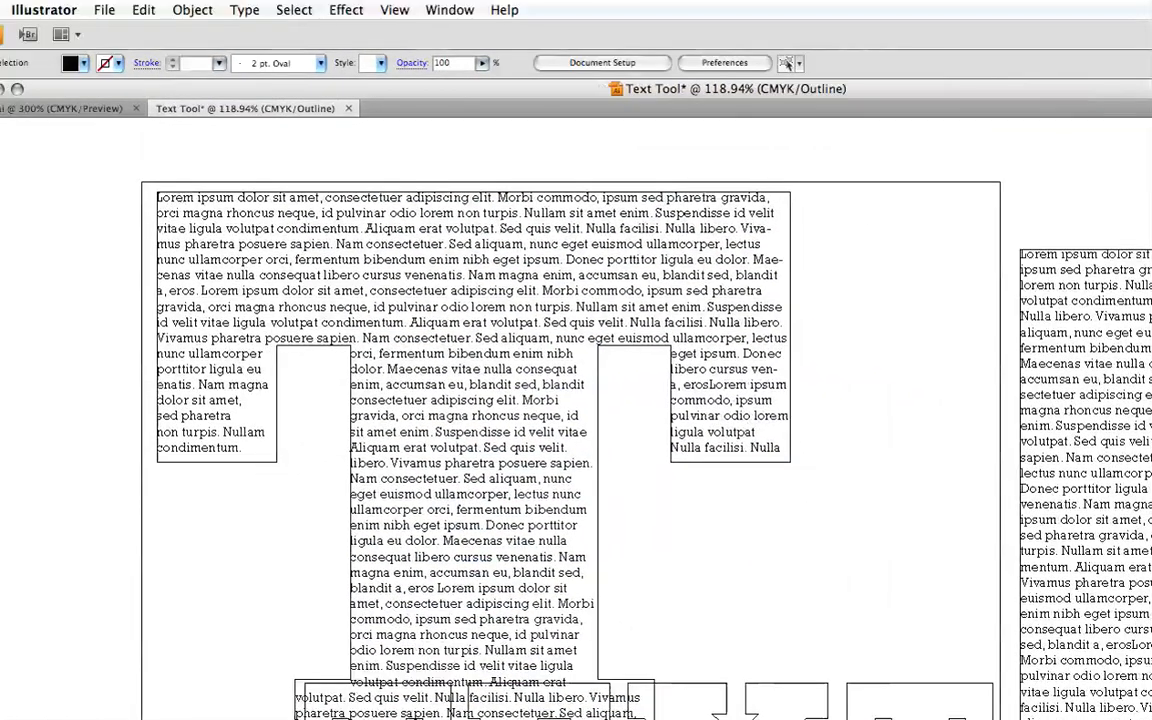
click(147, 9)
click(213, 31)
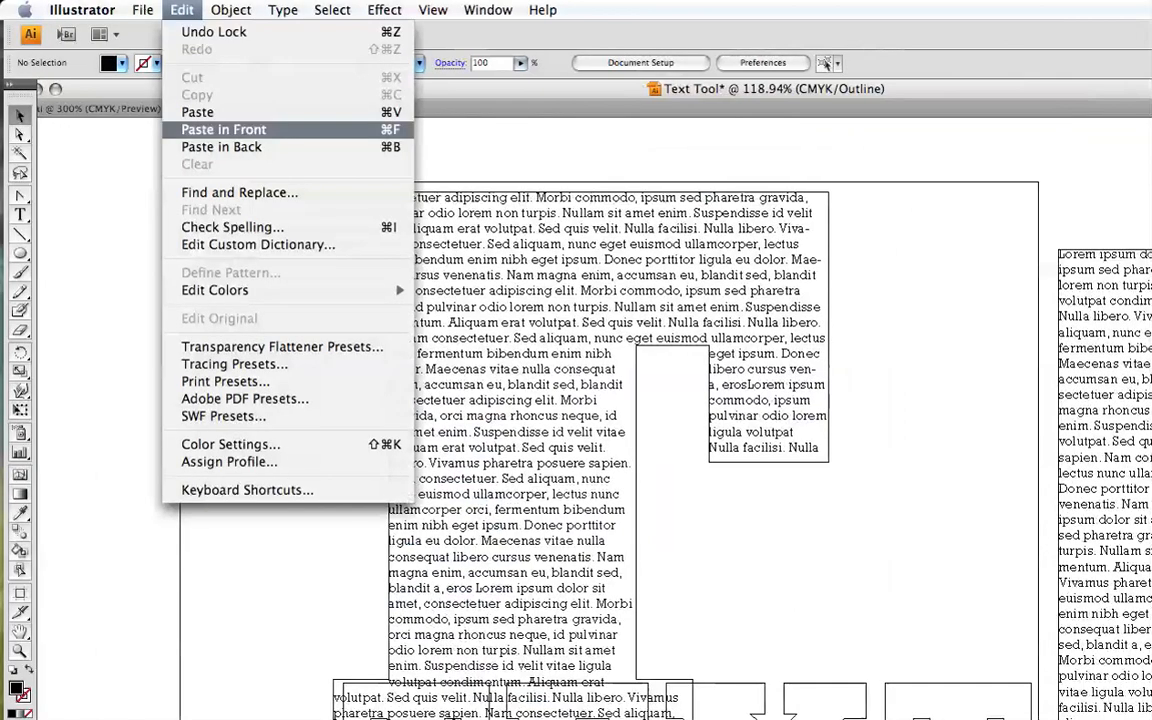
Paste the copied section of the T's frame path in front of the artwork
click(223, 129)
key(a)
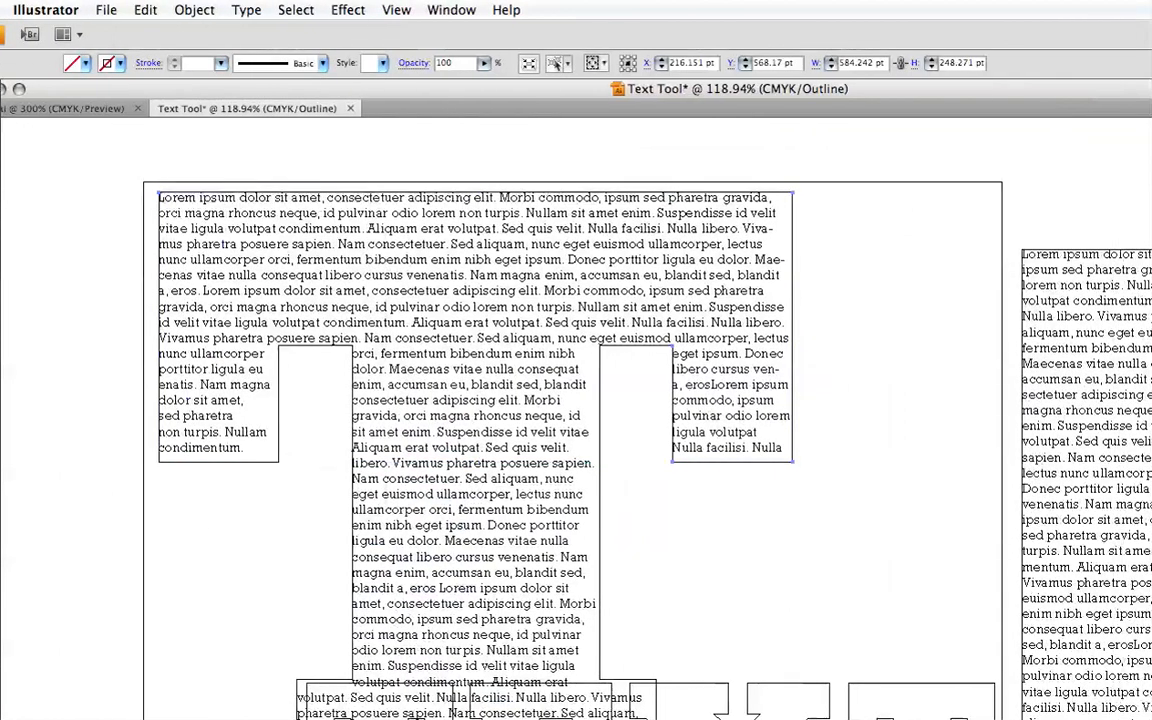
key(v)
Copy a passage of the Lorem ipsum paragraph beside the artboard, starting at "Vivamus pharetra posuere sapien"
scroll(576, 418, right, 3)
click(630, 459)
click(832, 424)
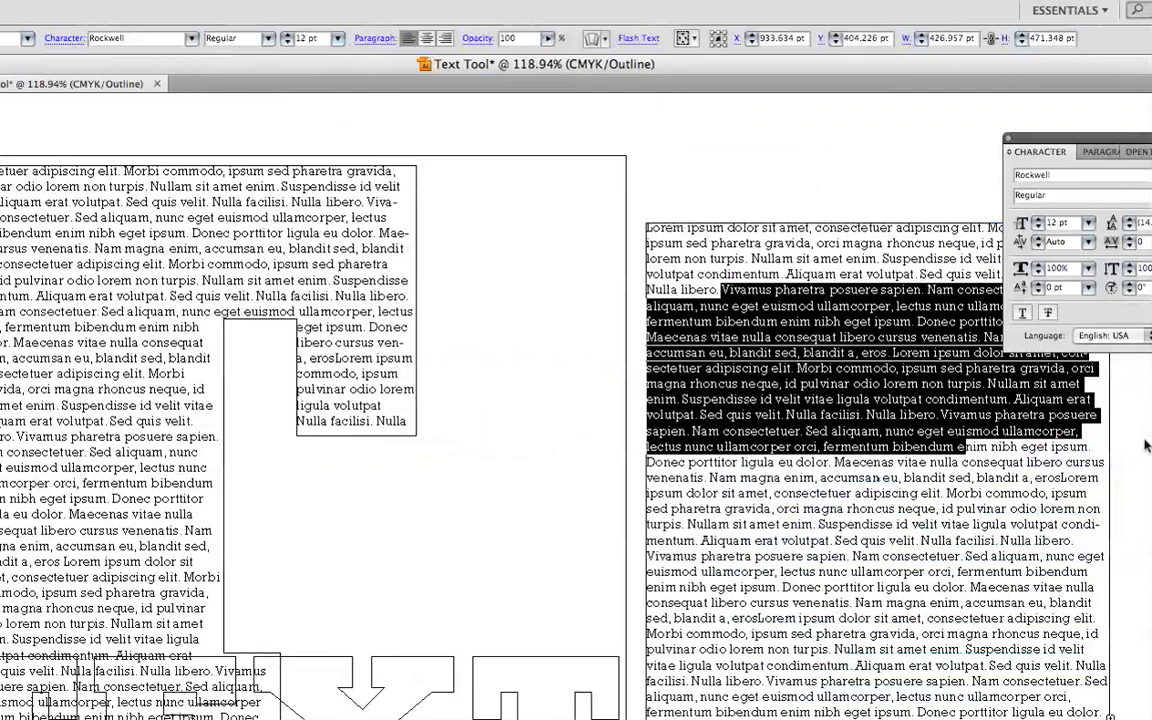
drag(1147, 445, 1120, 385)
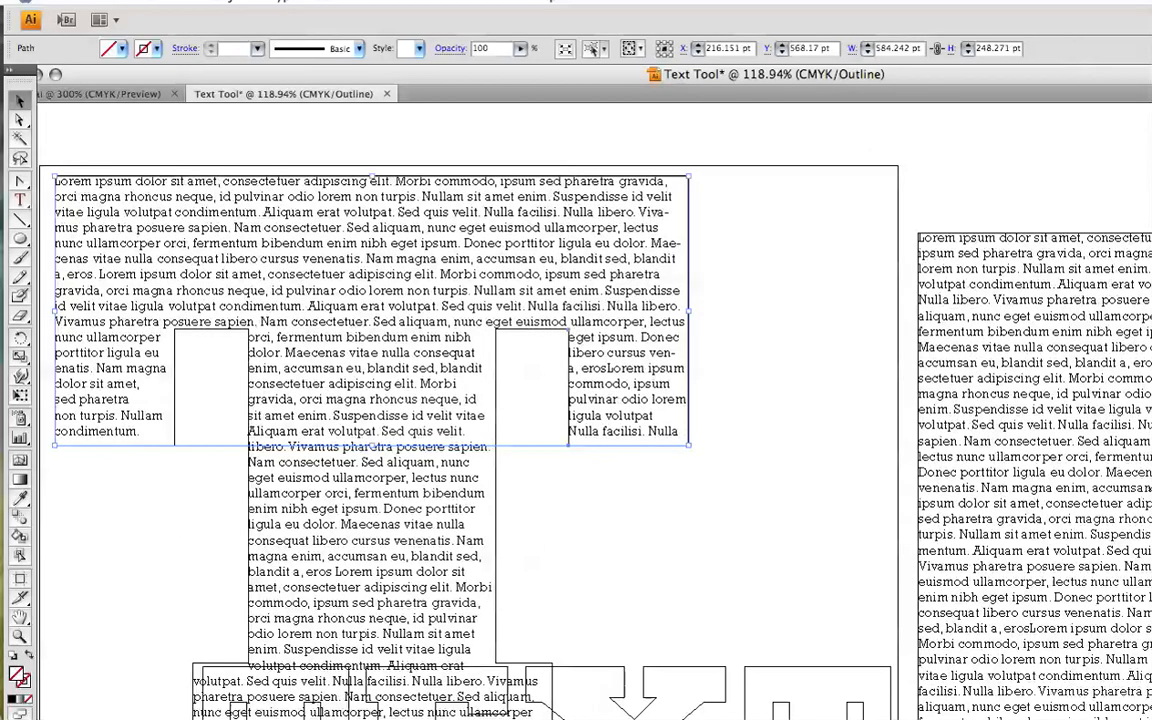
With the Type on a Path tool, paste the copied passage along the pasted path around the T's upper edge
click(20, 215)
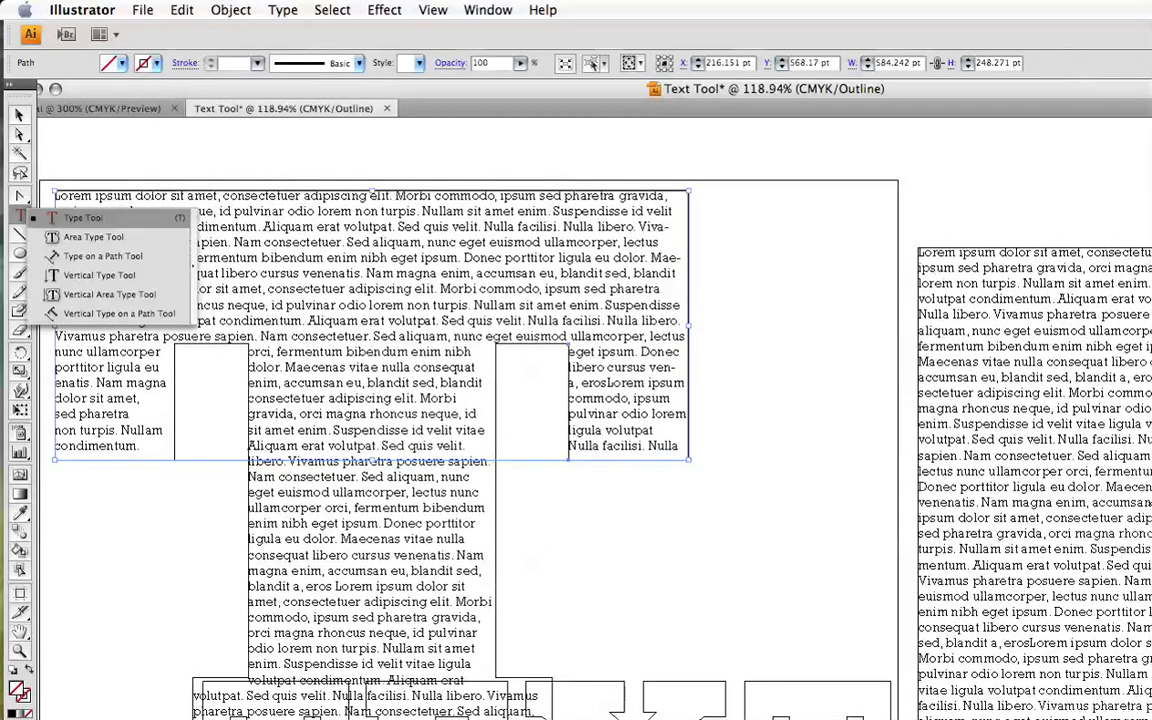
click(146, 261)
click(166, 190)
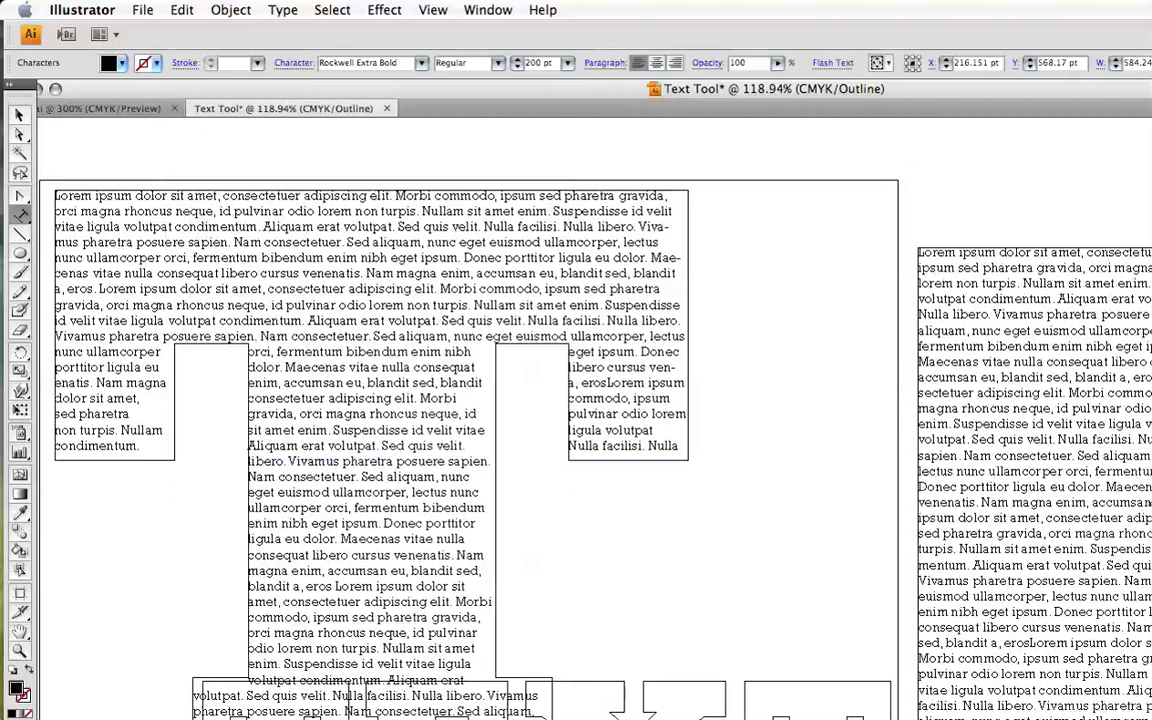
key(super+v)
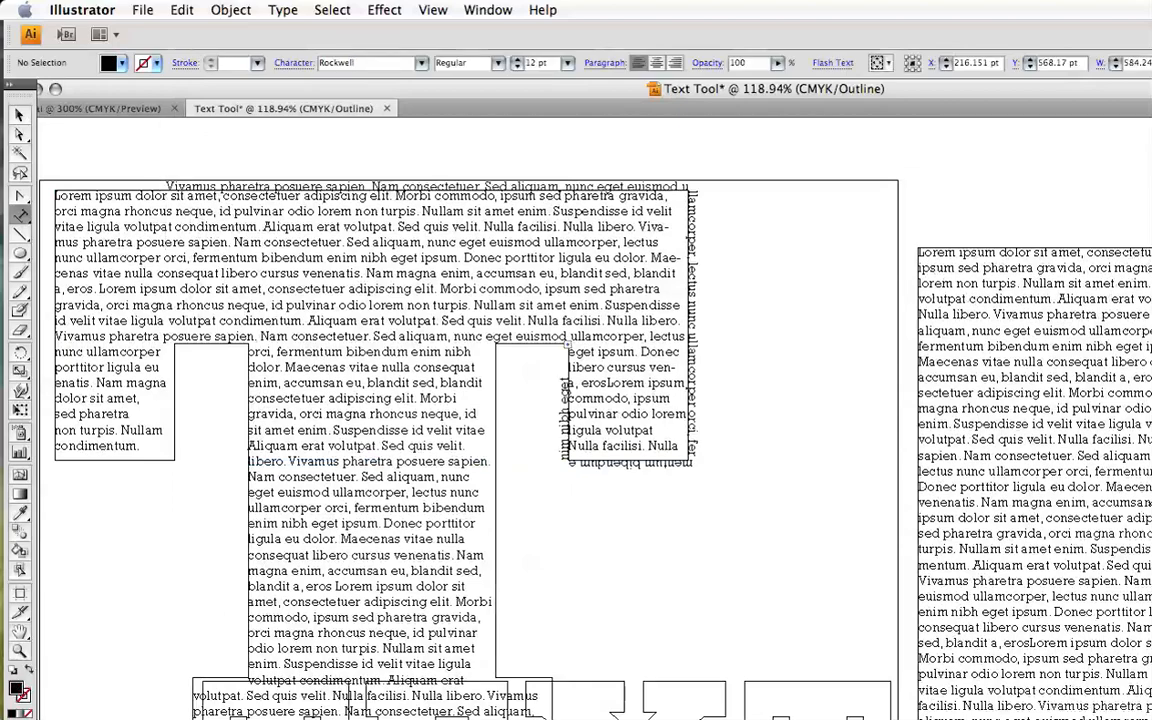
Set the baseline shift of all the path text to 5 pt and deselect it
click(327, 427)
key(super+a)
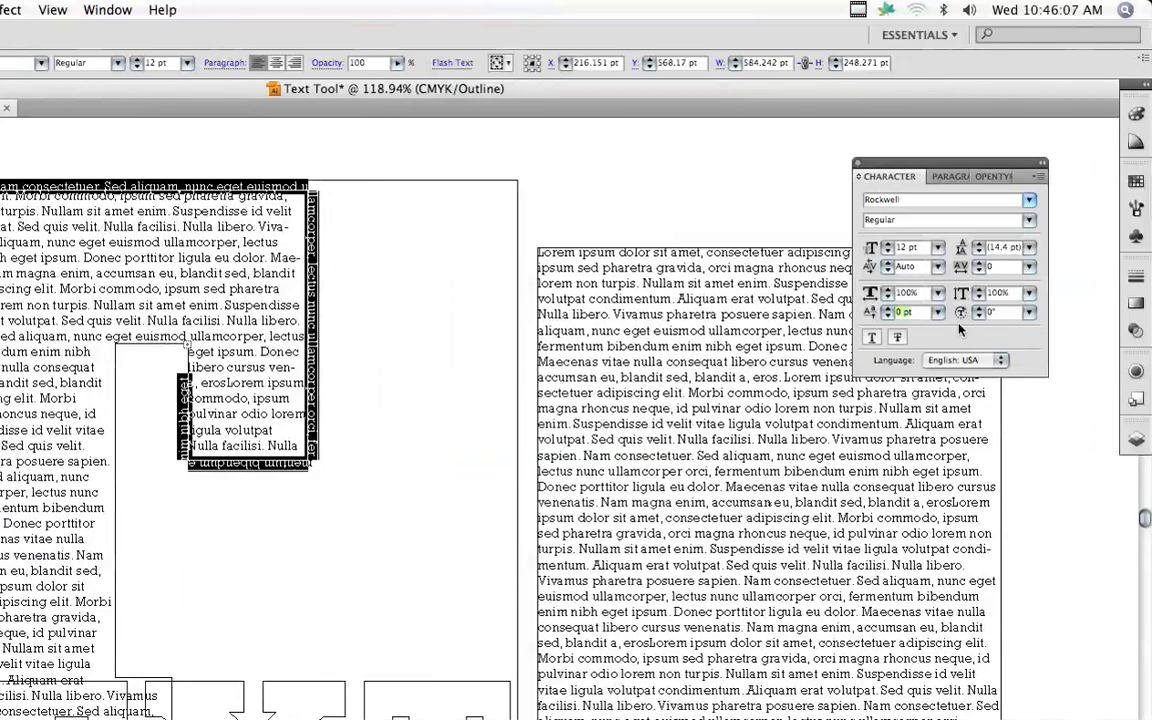
text(5)
key(Return)
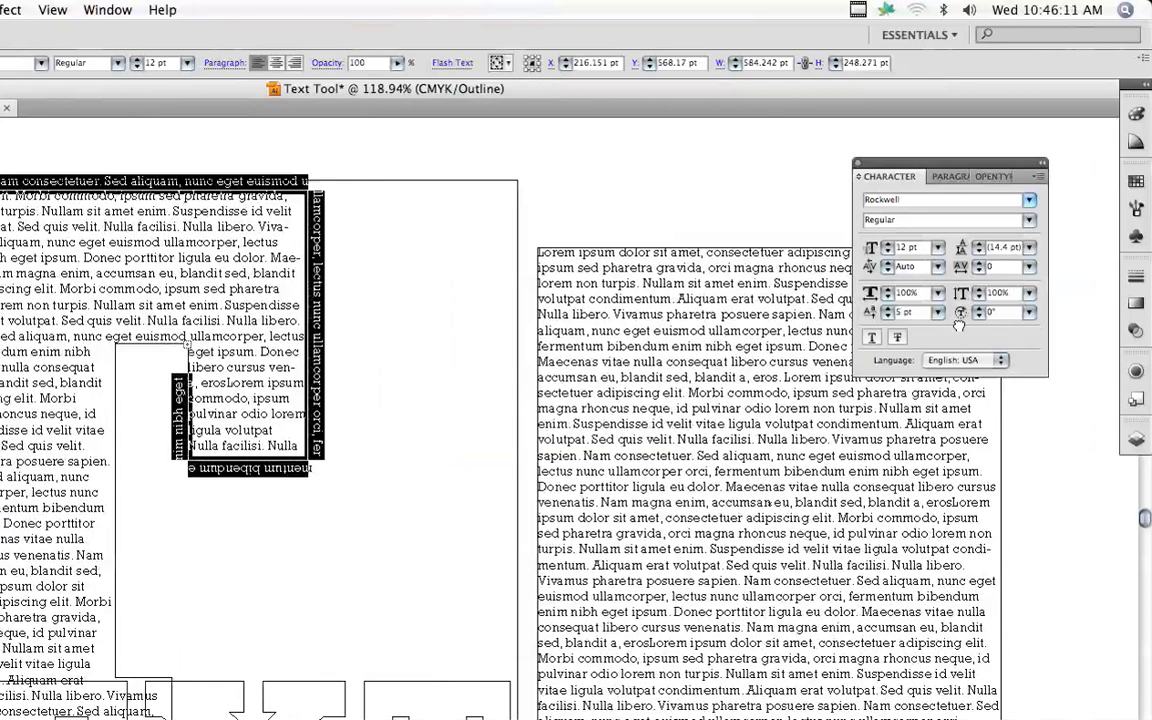
super+click(435, 517)
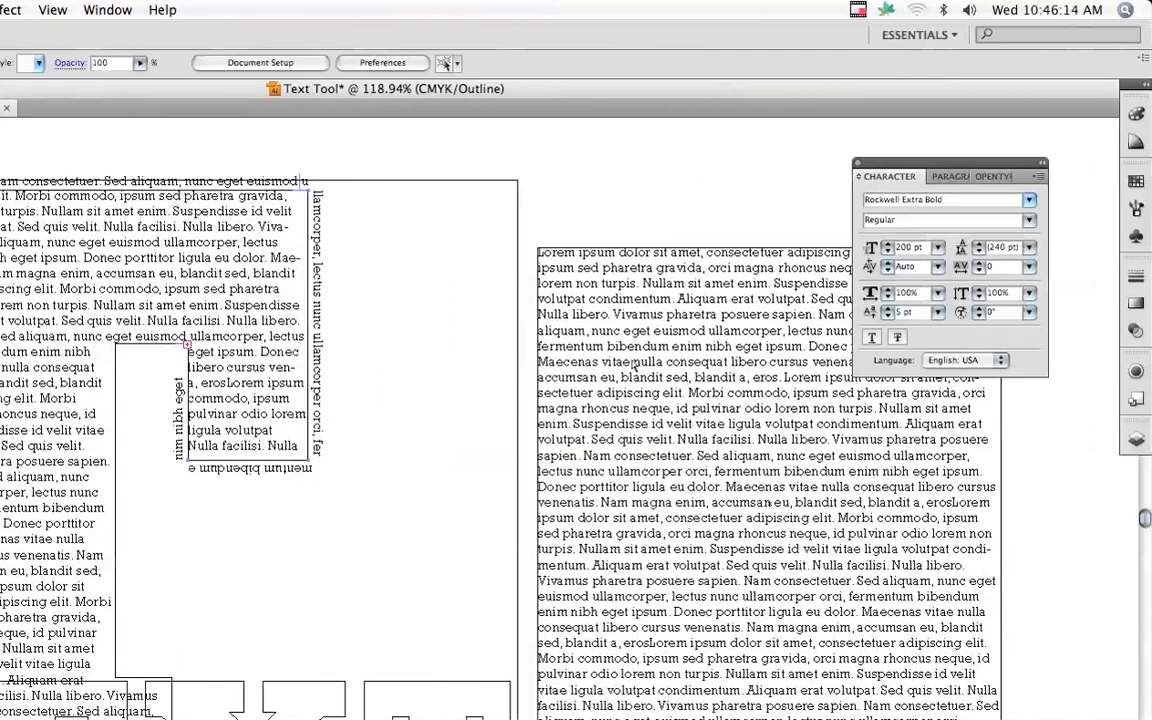
Slide the start of the path text along the T's upper edge to just past its middle, and select the path text
drag(632, 364, 768, 371)
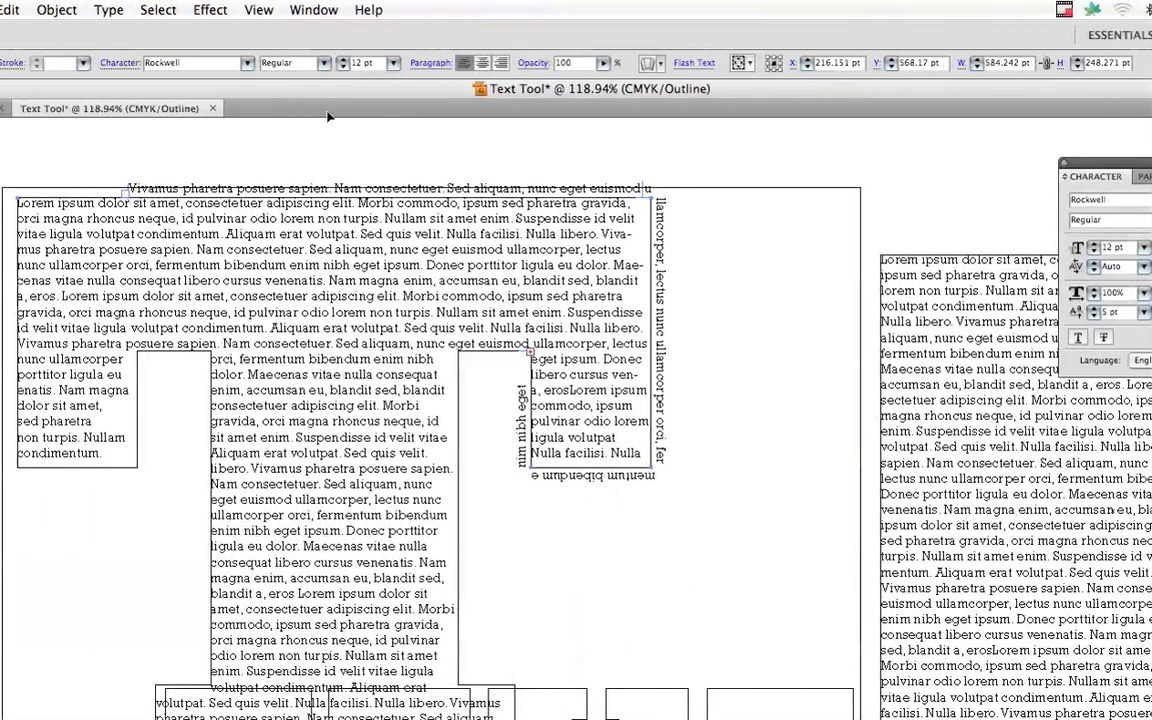
drag(135, 128, 650, 280)
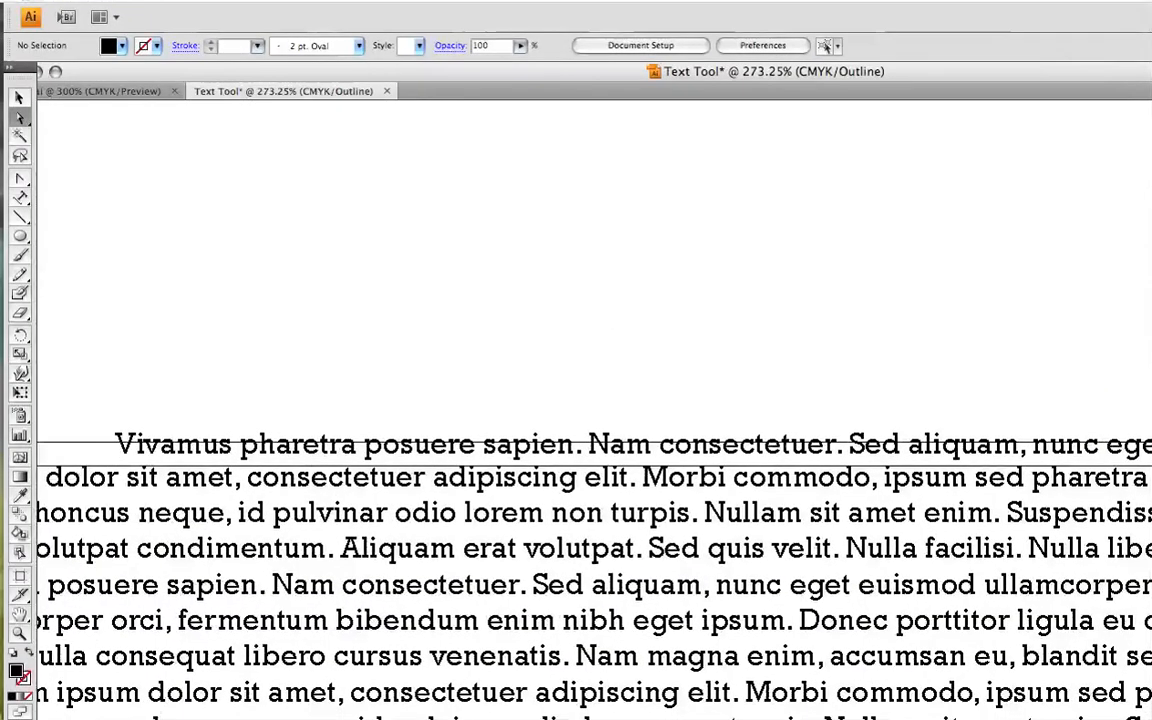
drag(115, 443, 172, 443)
drag(95, 337, 514, 242)
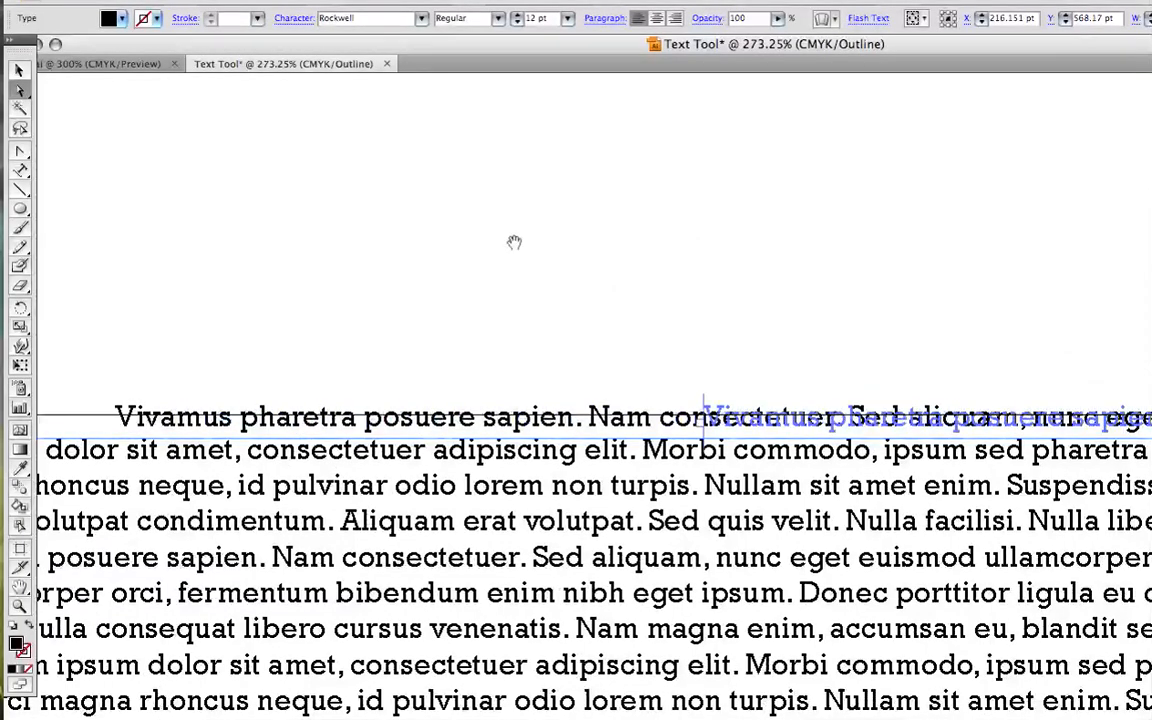
key(super+minus)
key(super+minus)
scroll(602, 425, down, 3)
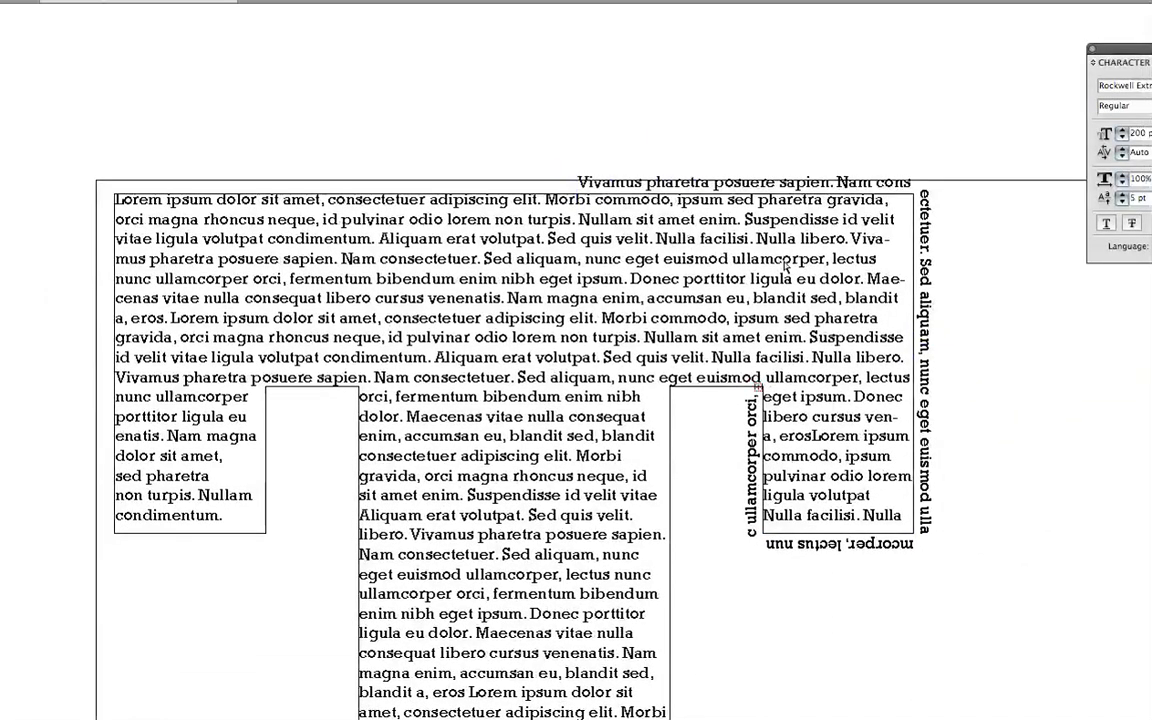
click(785, 266)
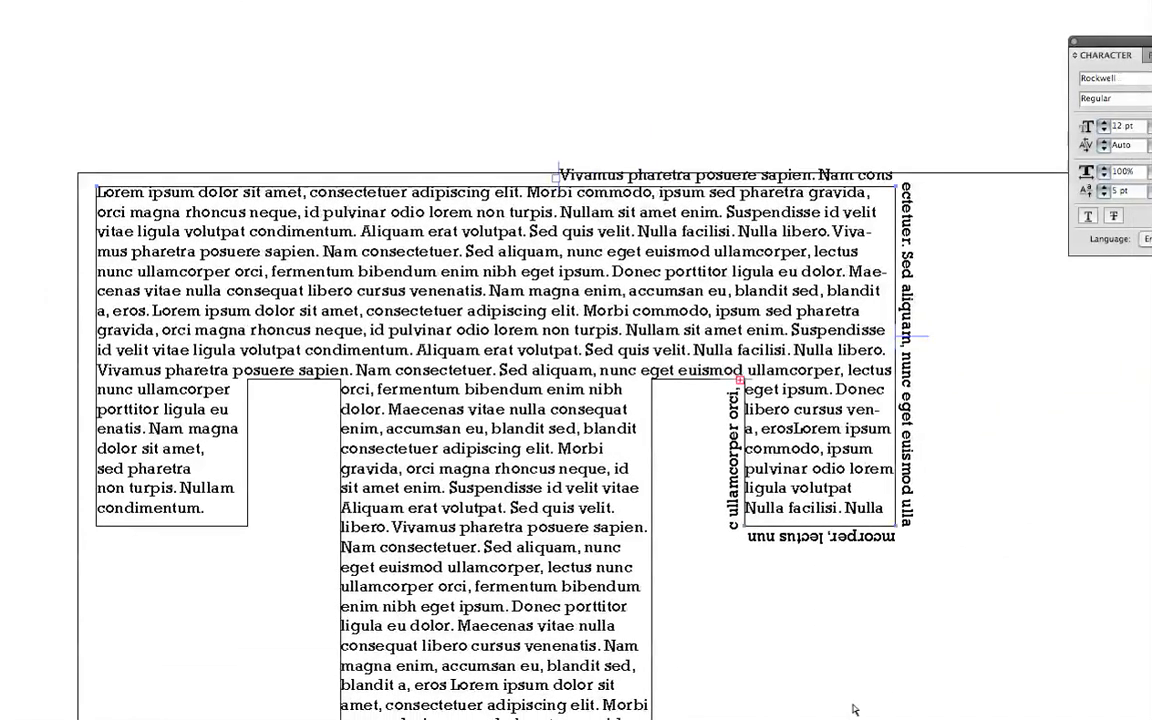
Select the T-shaped text, the path text and the TEXT letters together, and scale them down to about 751 by 574 pt
key(super+minus)
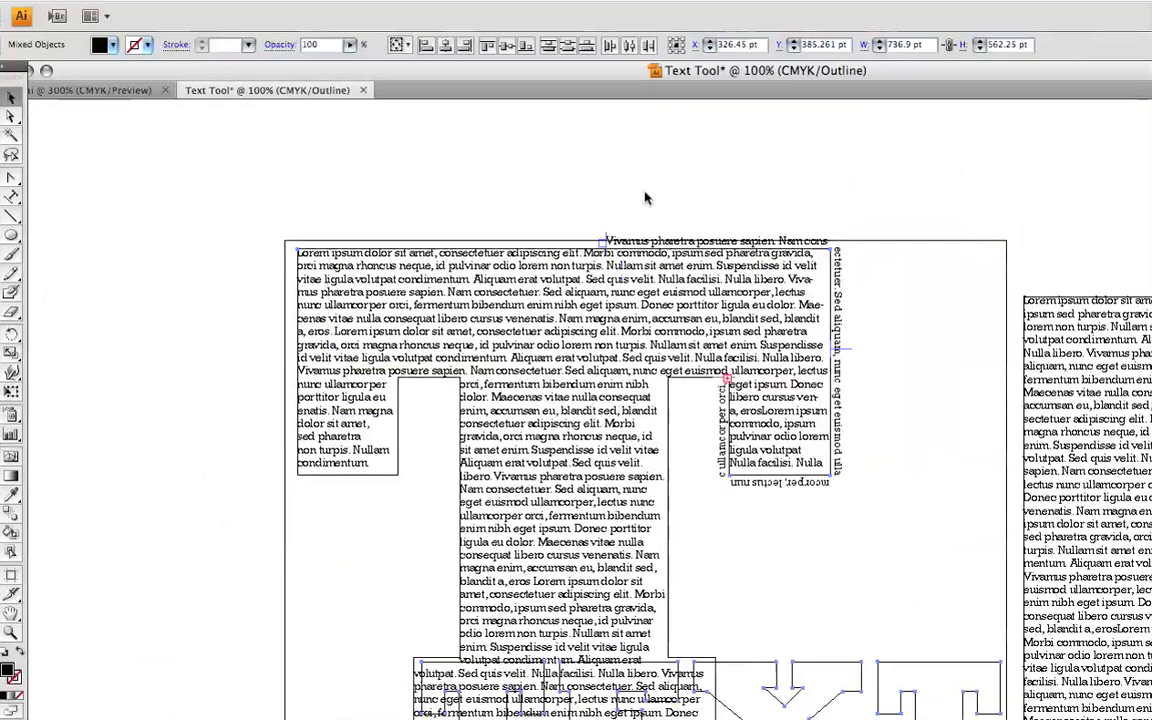
click(633, 188)
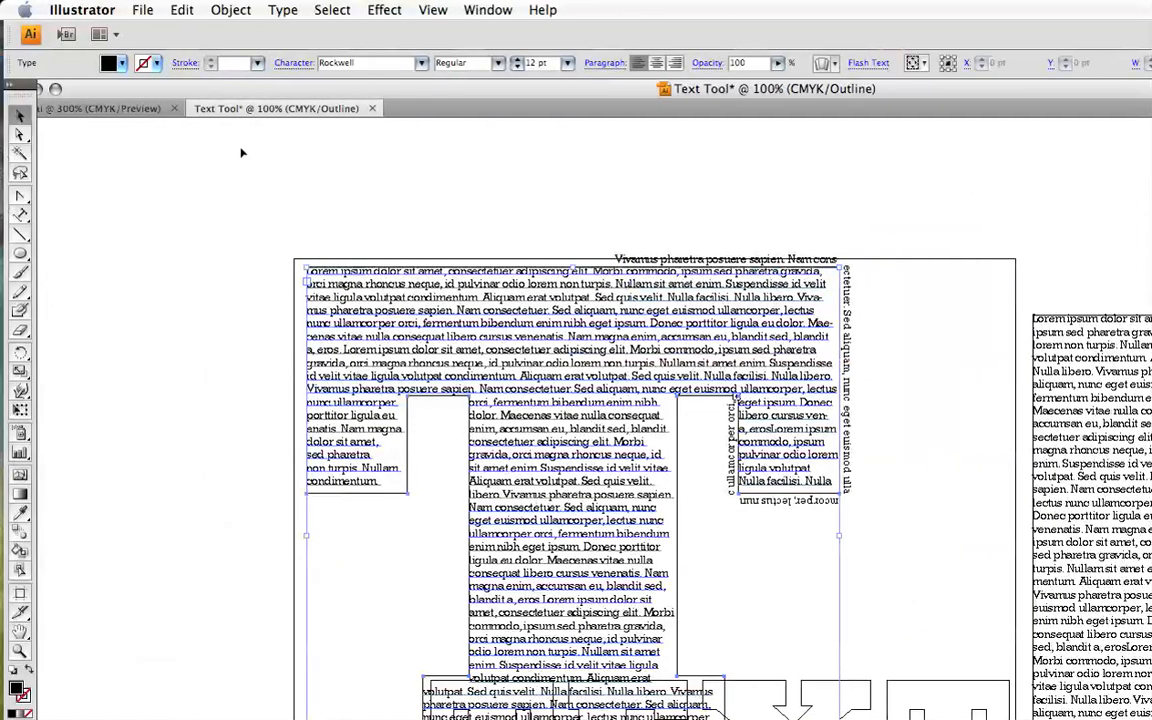
drag(241, 180, 971, 719)
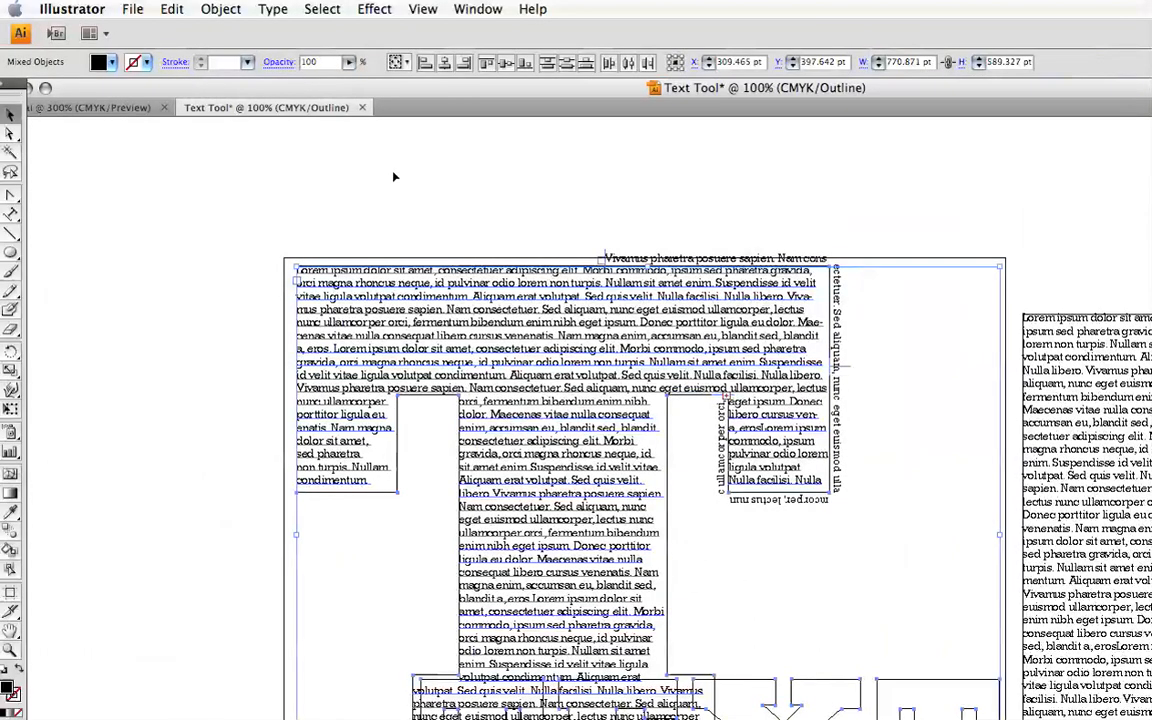
key(shift+super+o)
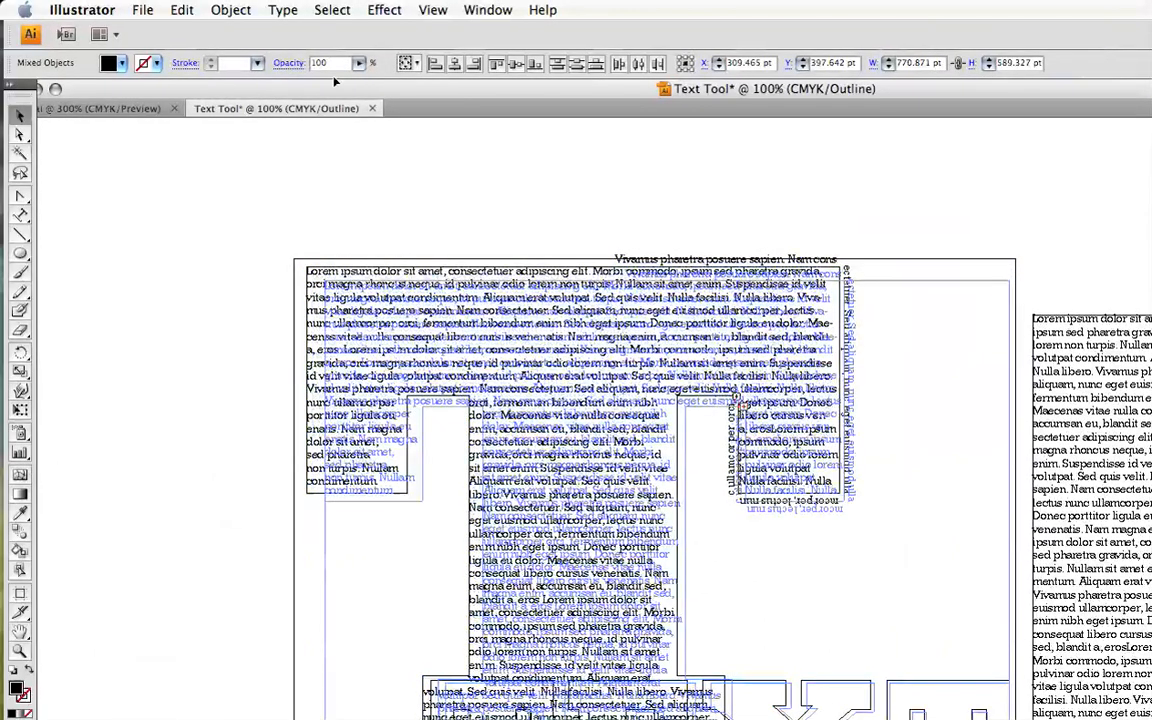
drag(335, 82, 335, 82)
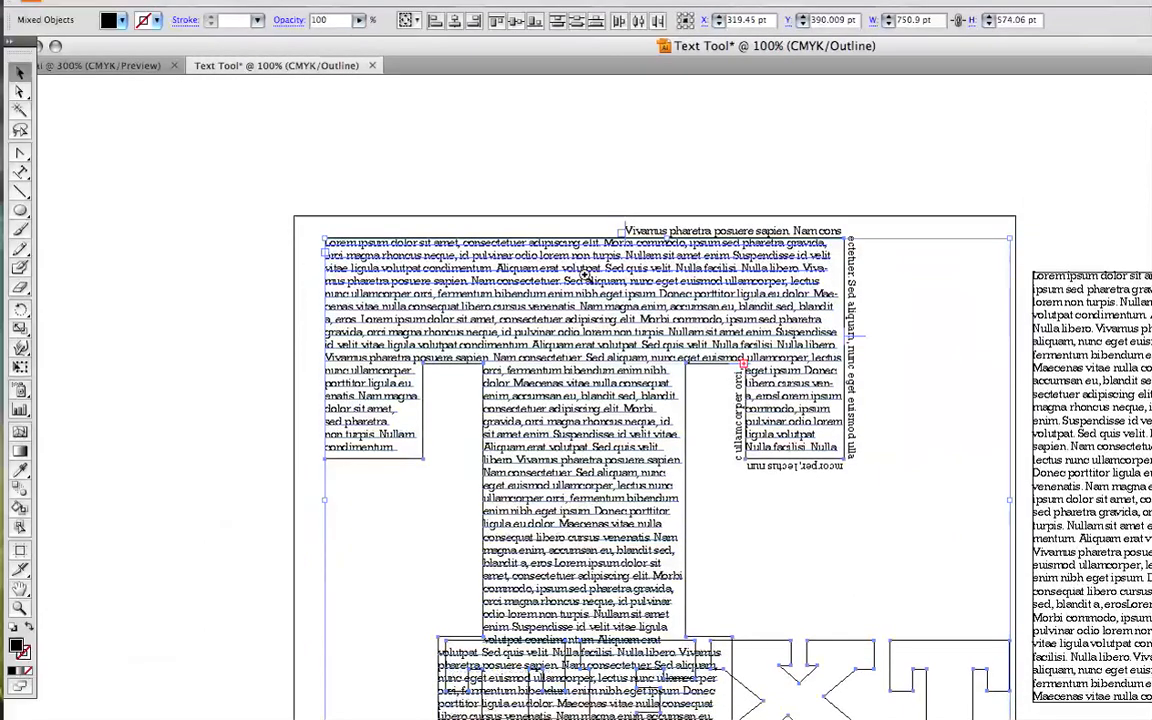
Move the scaled artwork to the left edge of the artboard and return to Preview mode
drag(568, 336, 497, 349)
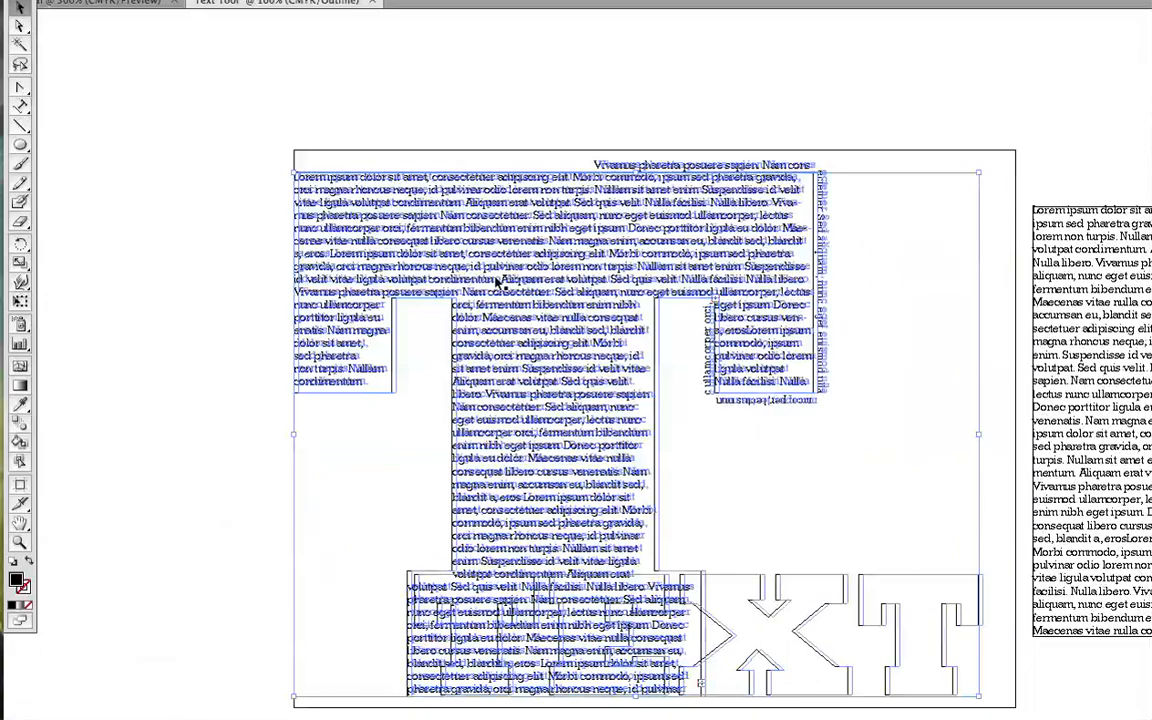
key(ctrl+y)
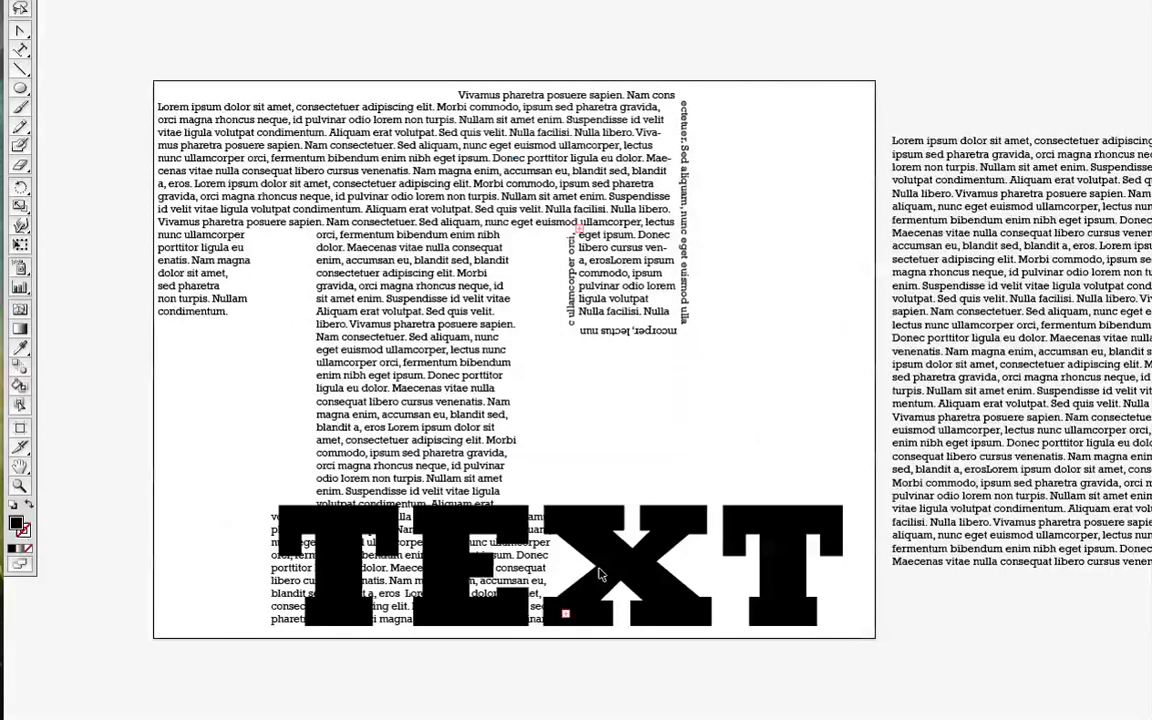
drag(599, 569, 588, 601)
Select the black TEXT letters over the T's base, and deselect them again
click(584, 589)
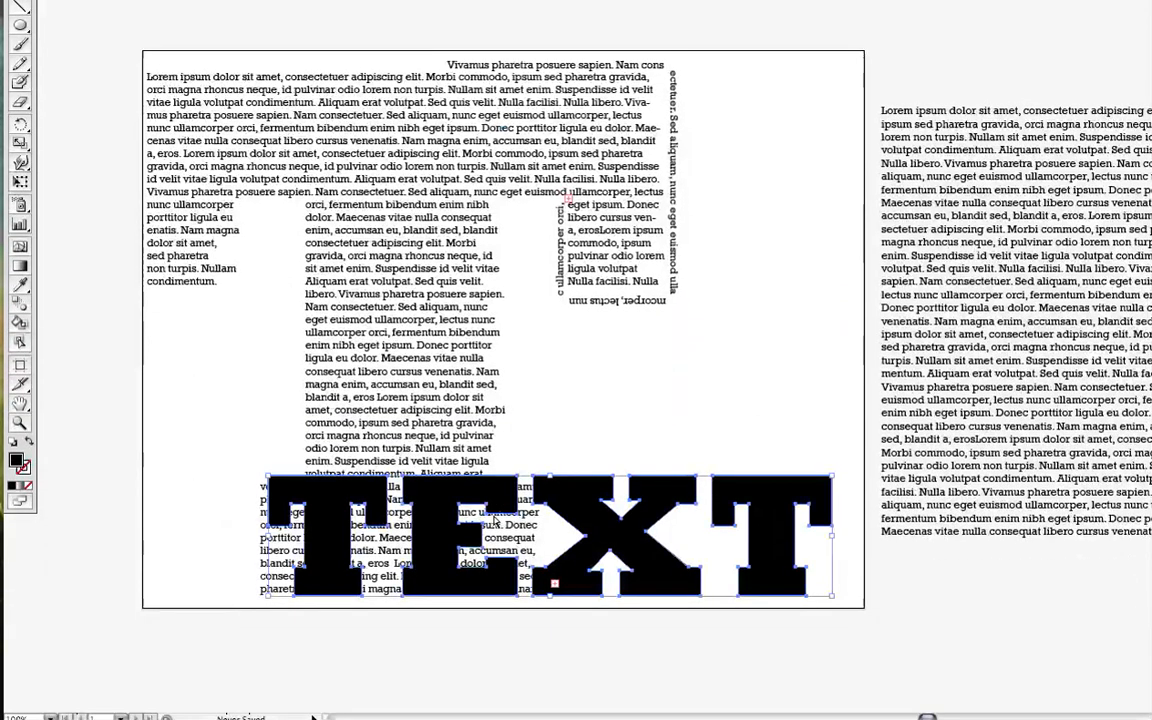
scroll(429, 562, down, 1)
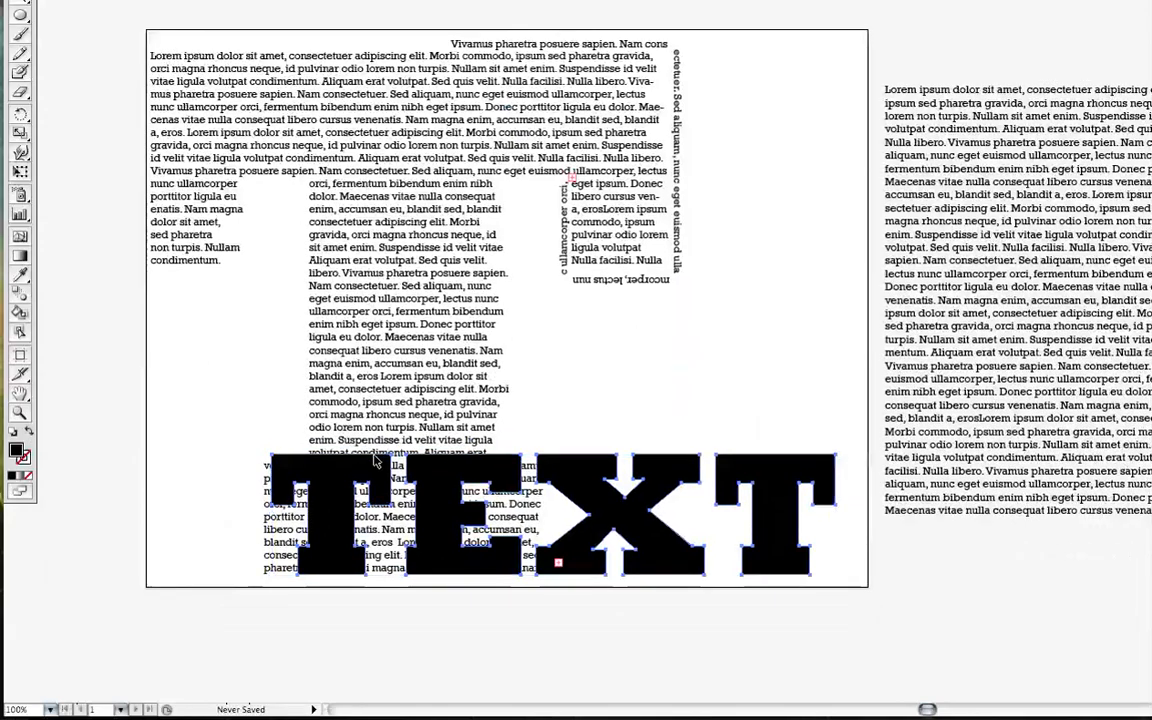
scroll(374, 460, down, 1)
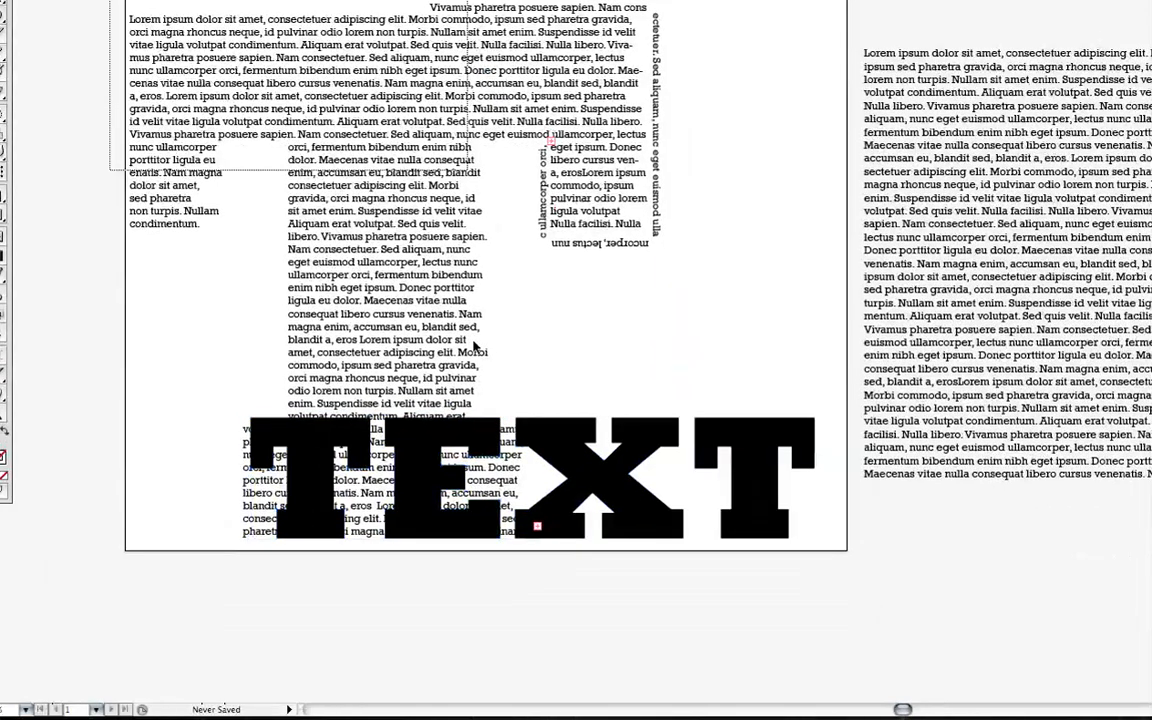
key(super+0)
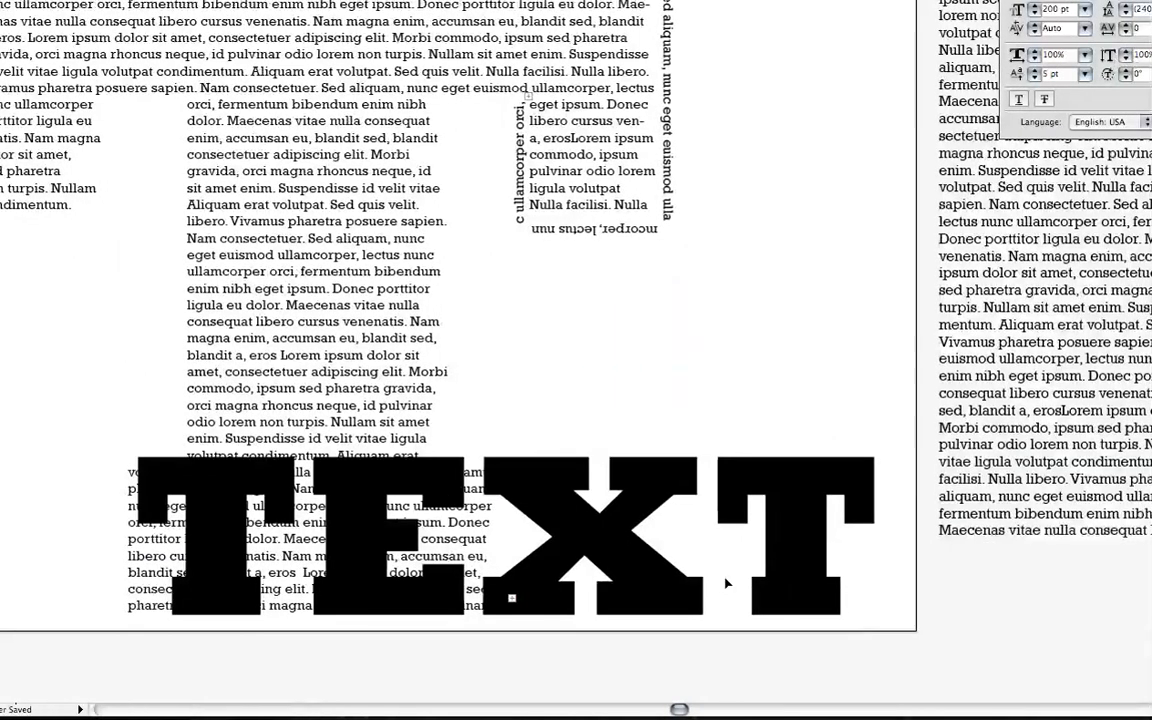
key(super+shift+o)
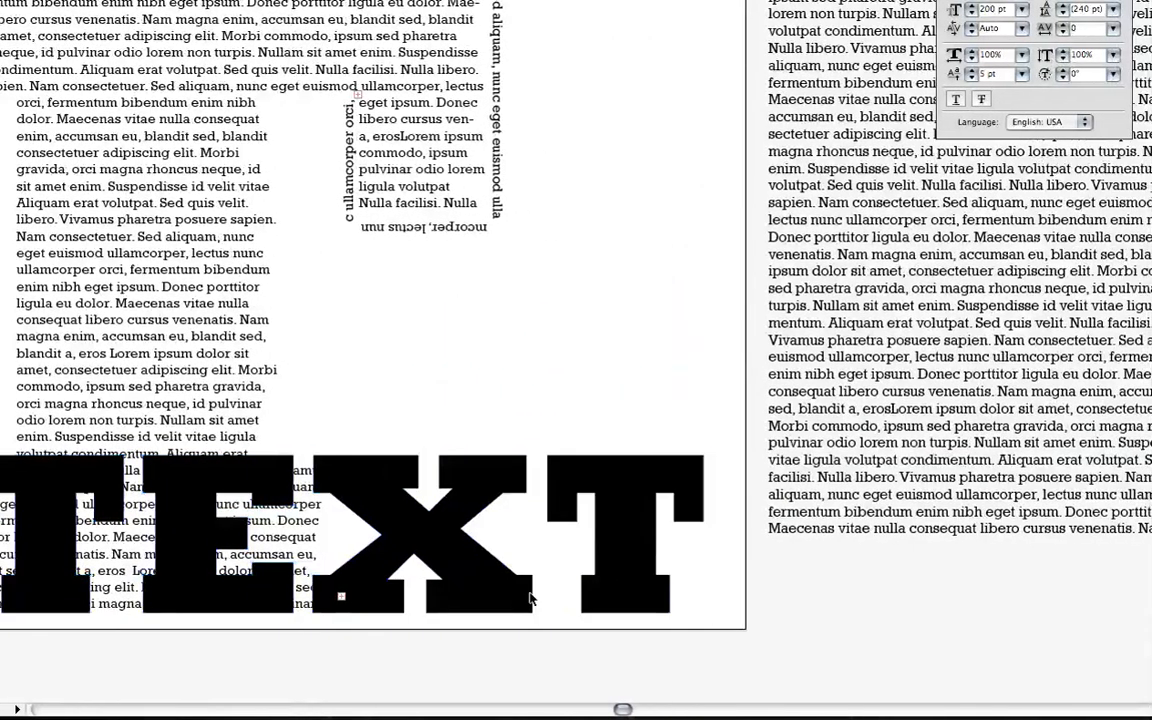
click(529, 593)
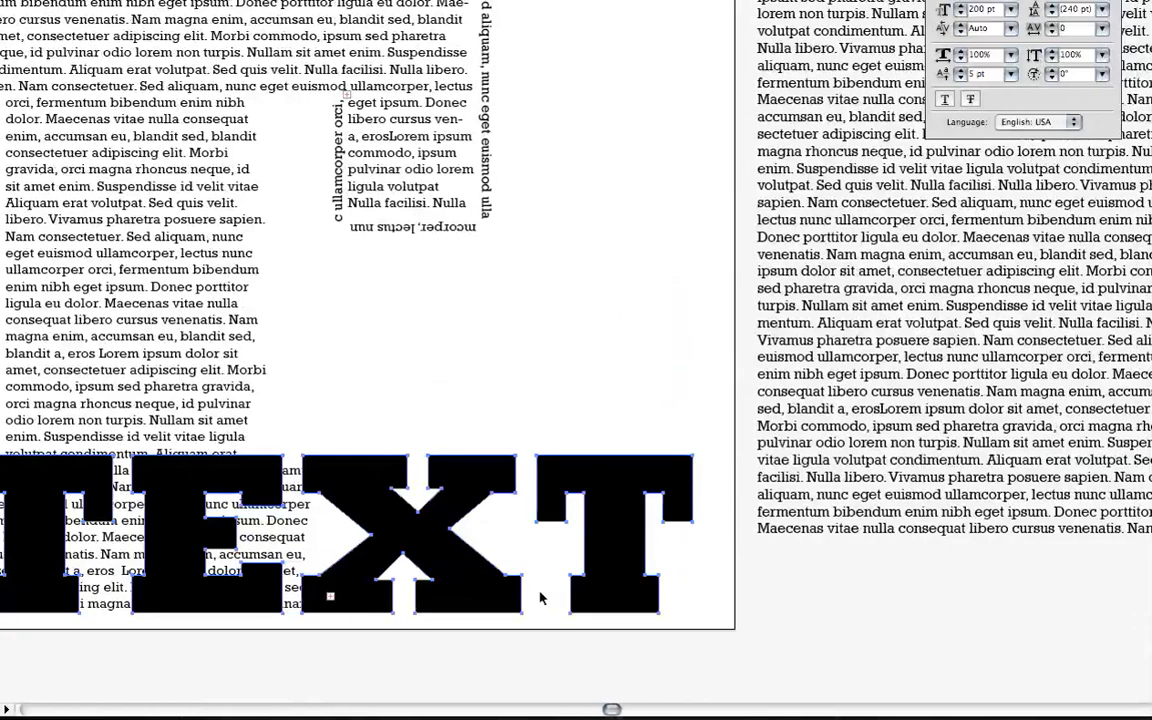
click(643, 622)
Move the Lorem ipsum paragraph from beside the artboard so it overlaps the X and last T of TEXT
click(876, 444)
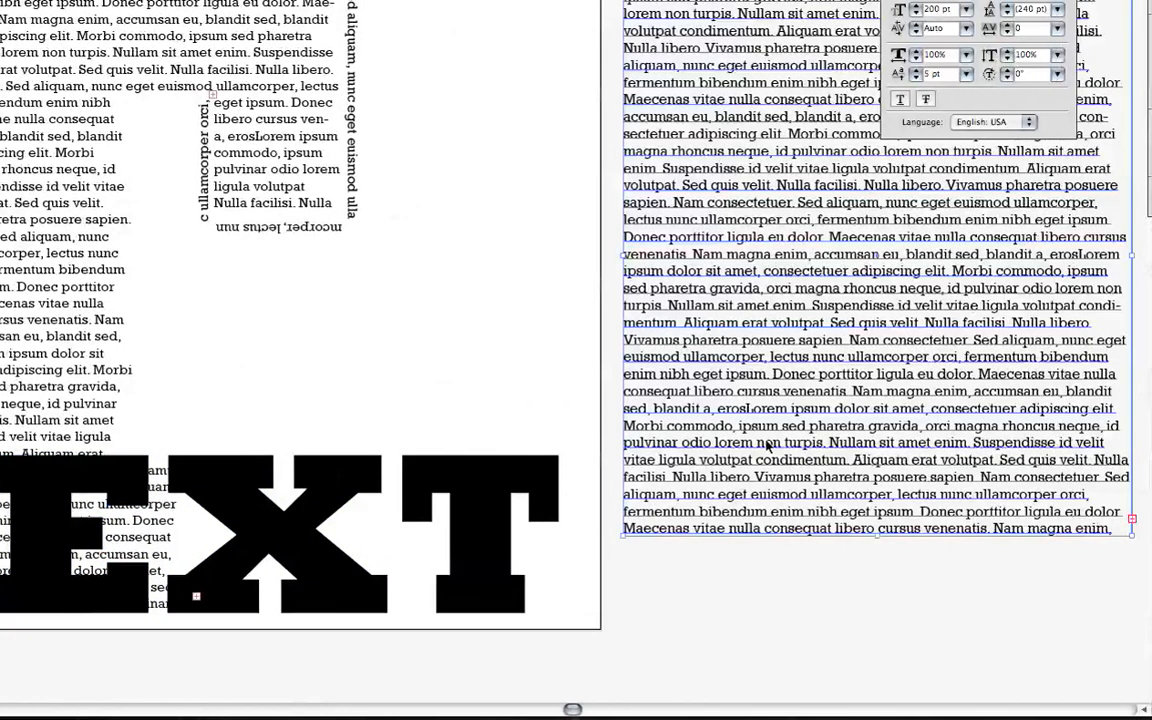
drag(884, 286, 605, 614)
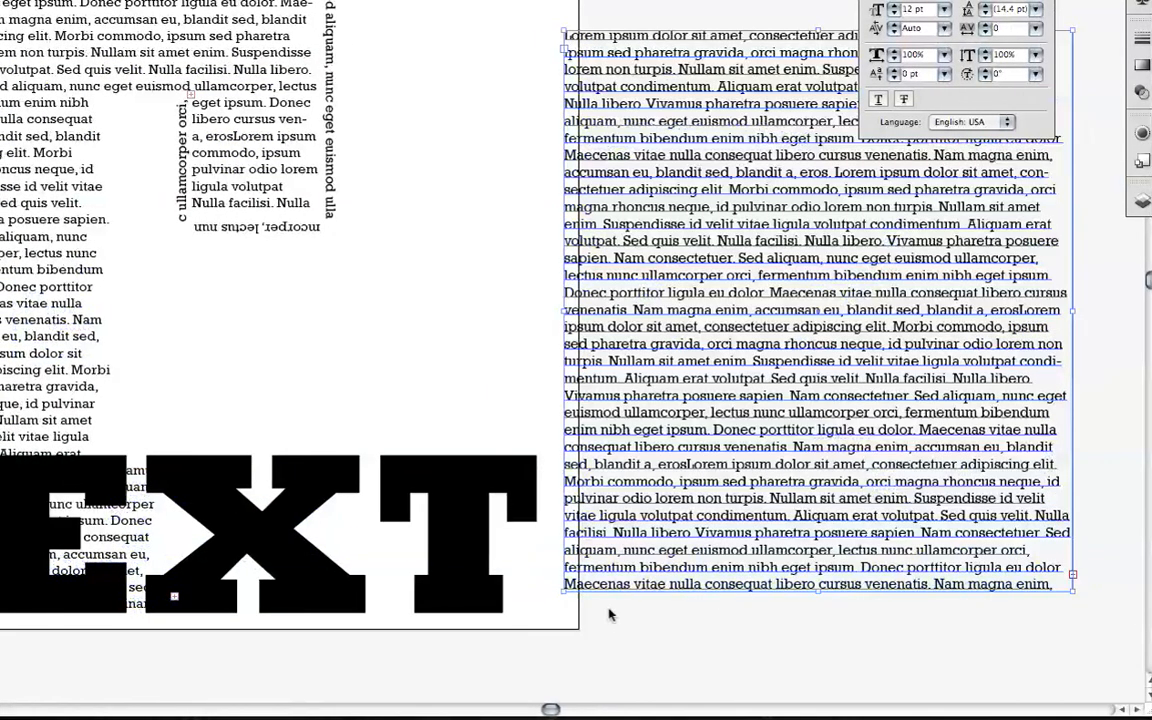
click(686, 683)
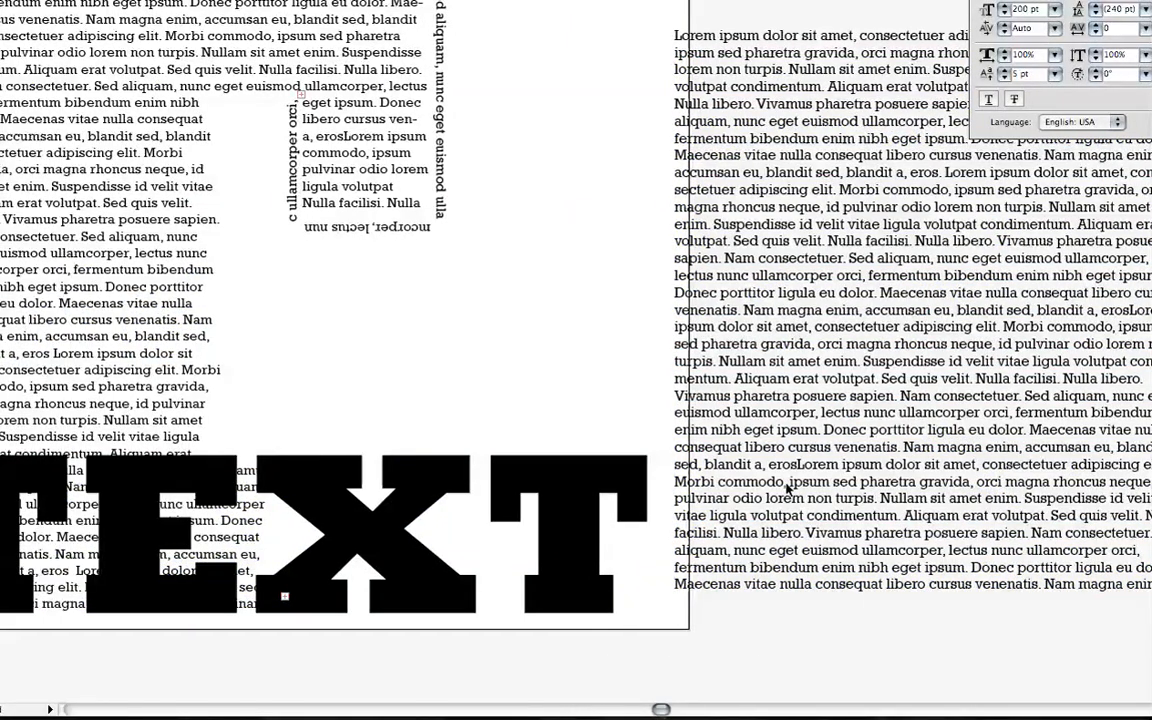
click(876, 398)
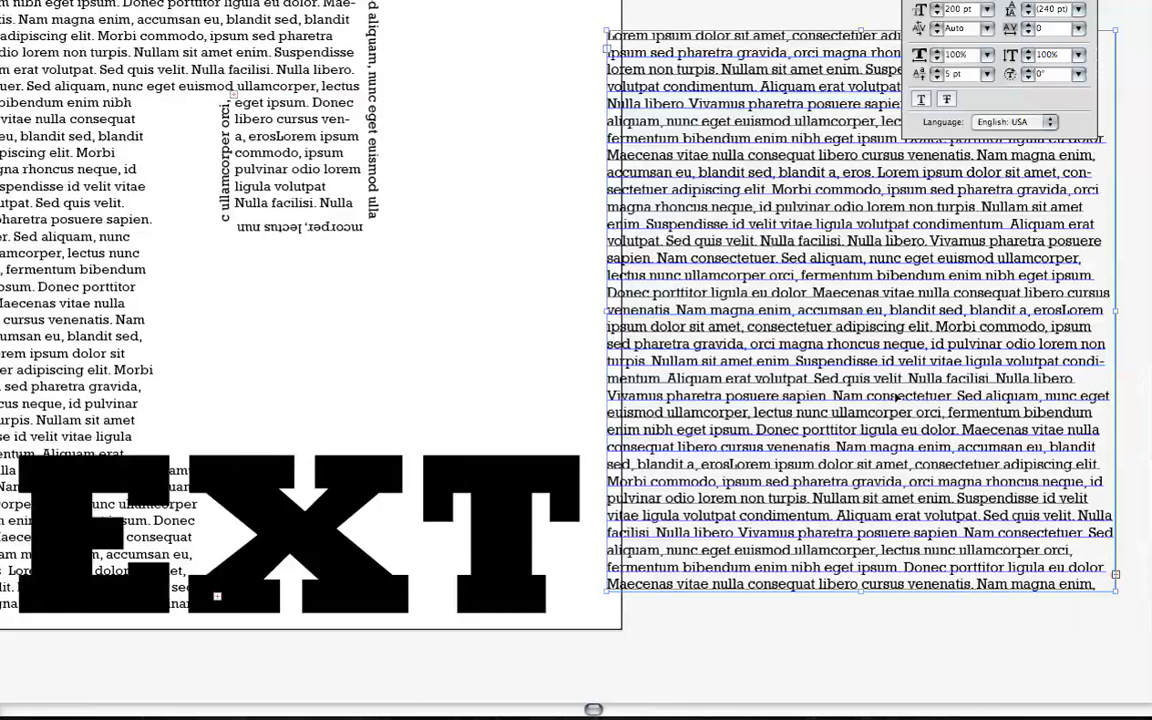
drag(896, 398, 580, 573)
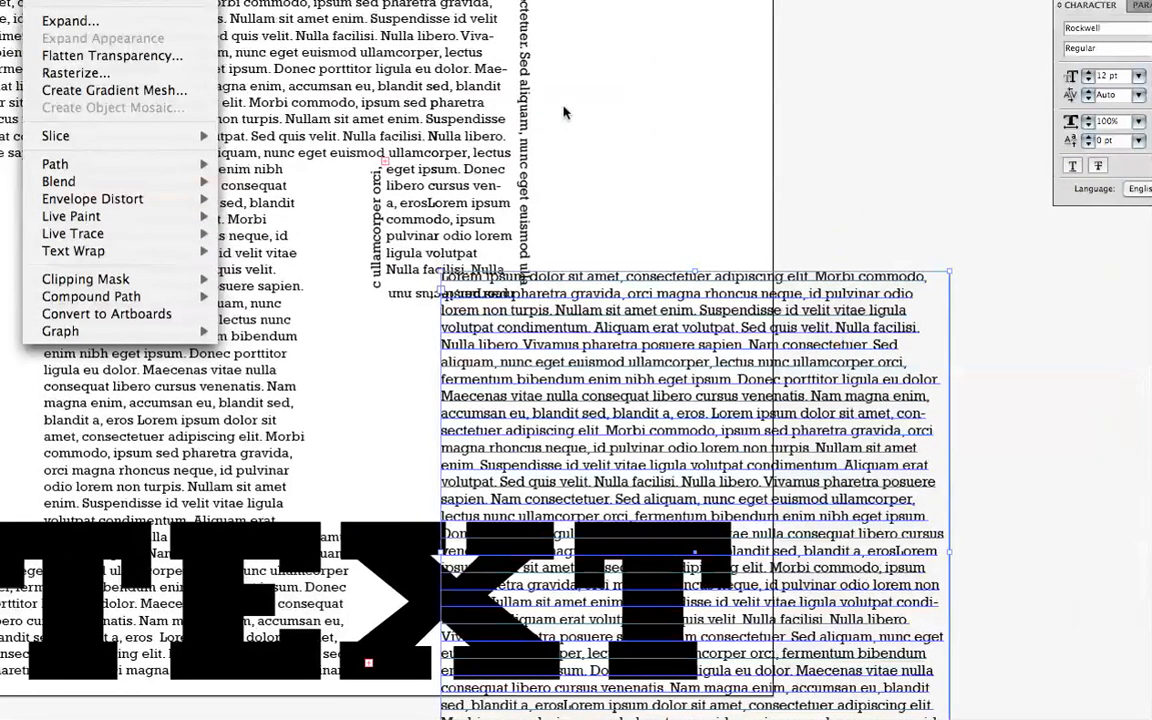
Try clipping the Lorem ipsum paragraph with only the last T of TEXT as the mask, and undo it
click(526, 46)
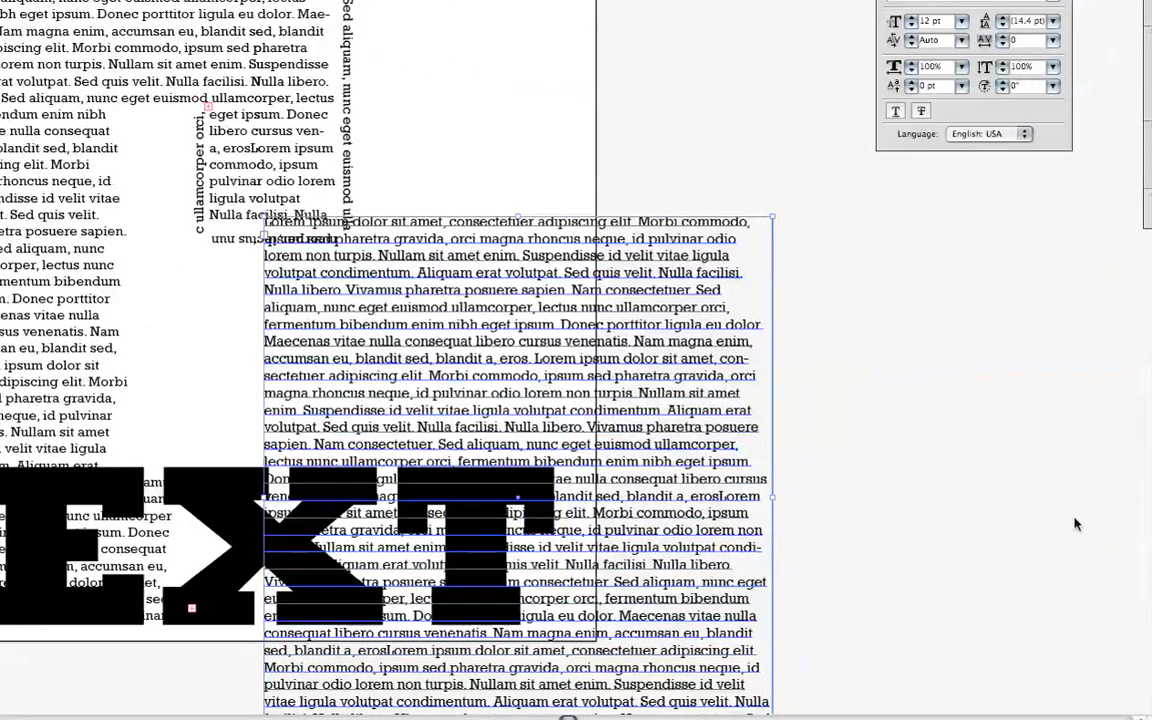
click(530, 485)
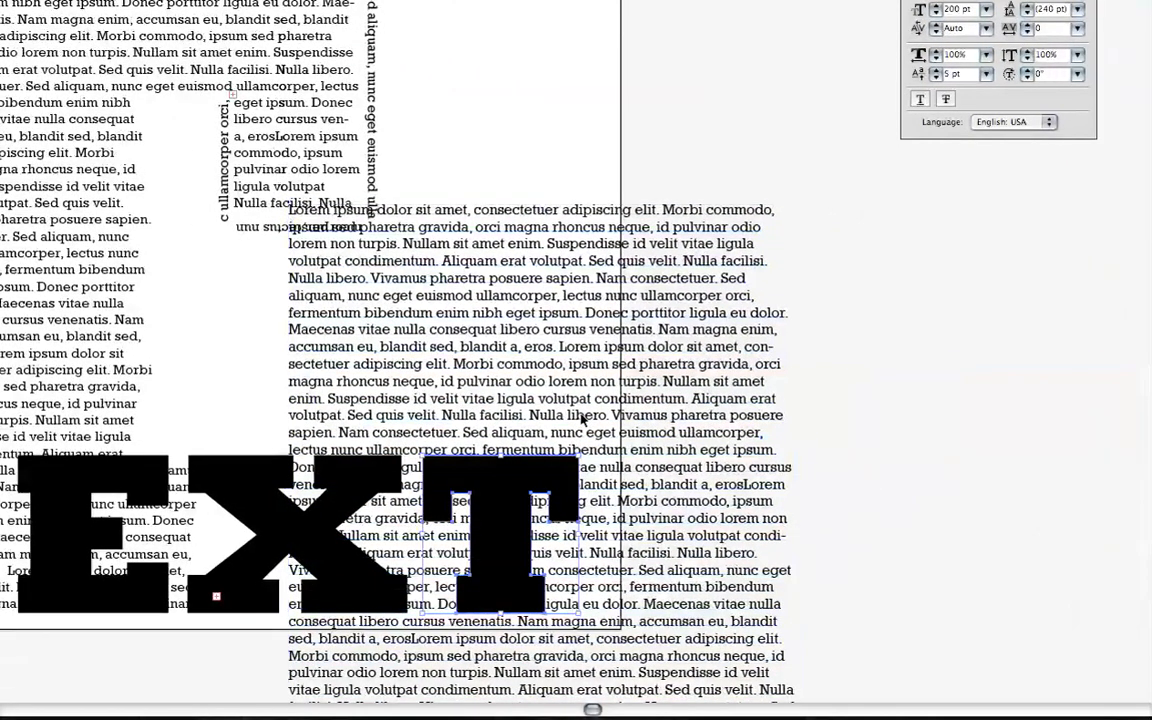
click(583, 420)
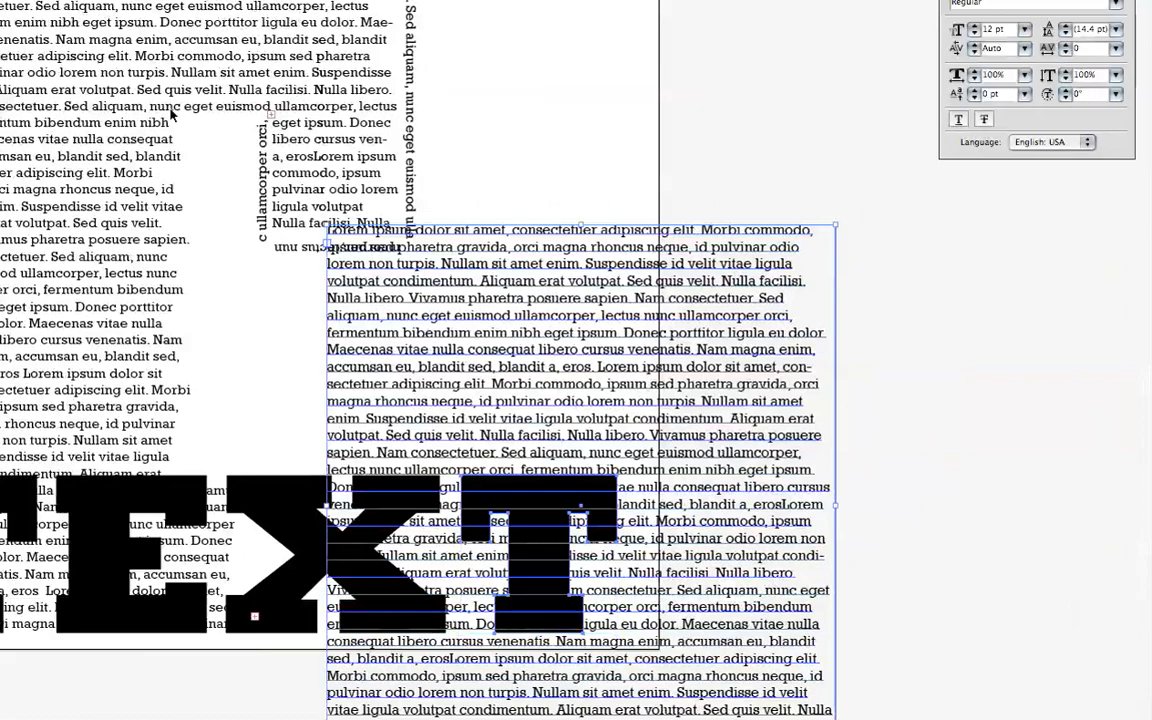
click(2, 2)
mouse_move(30, 281)
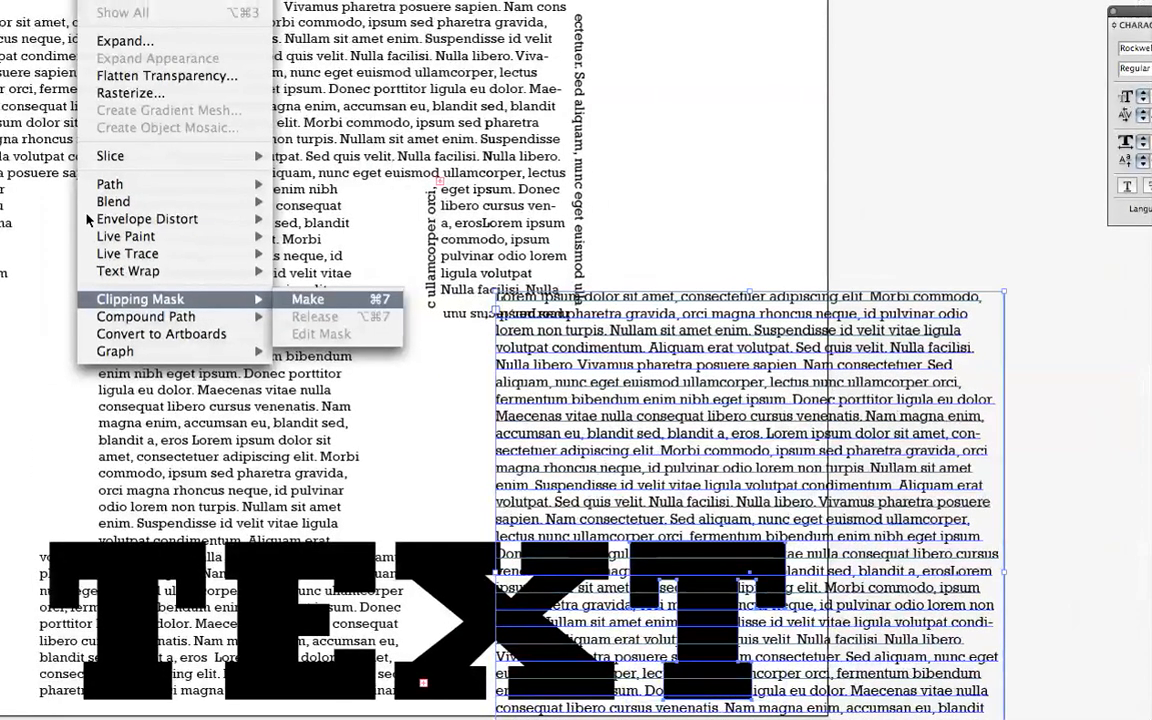
click(285, 293)
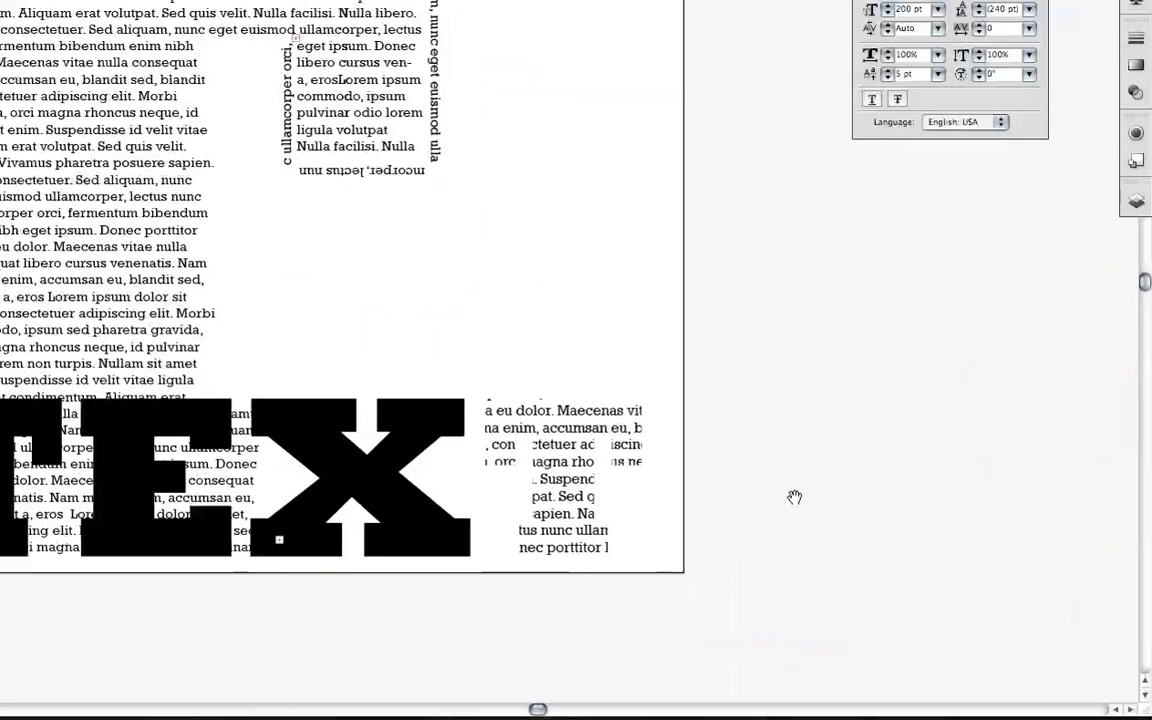
key(super+z)
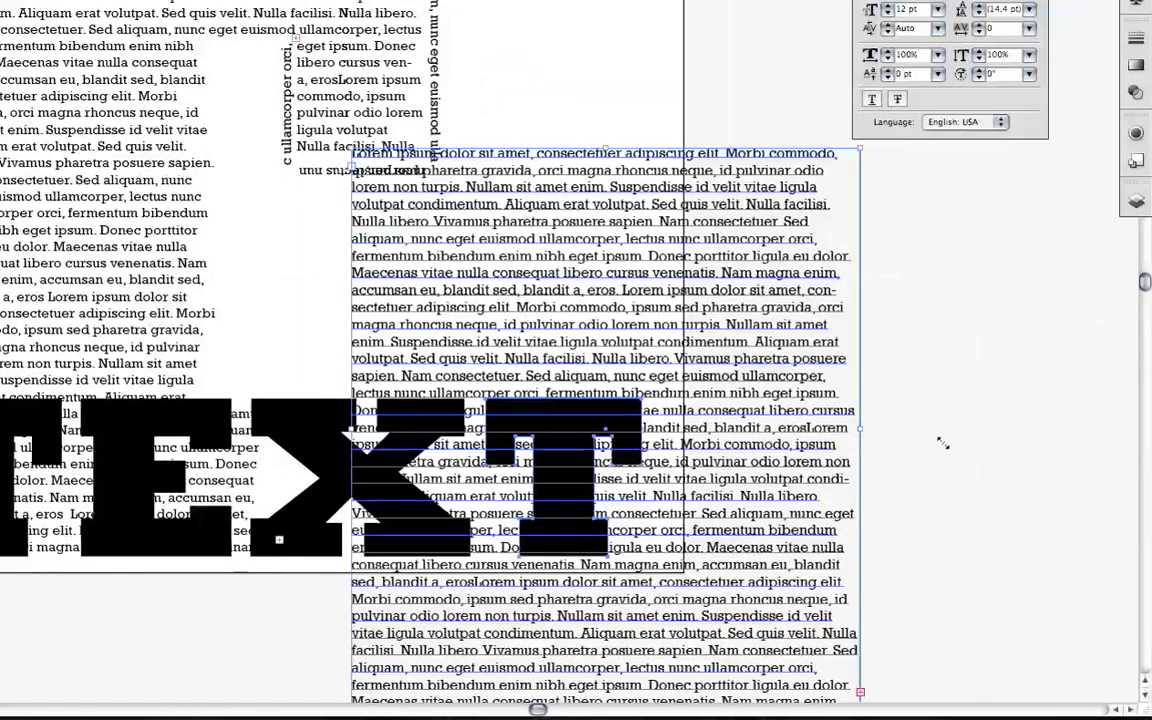
click(1000, 412)
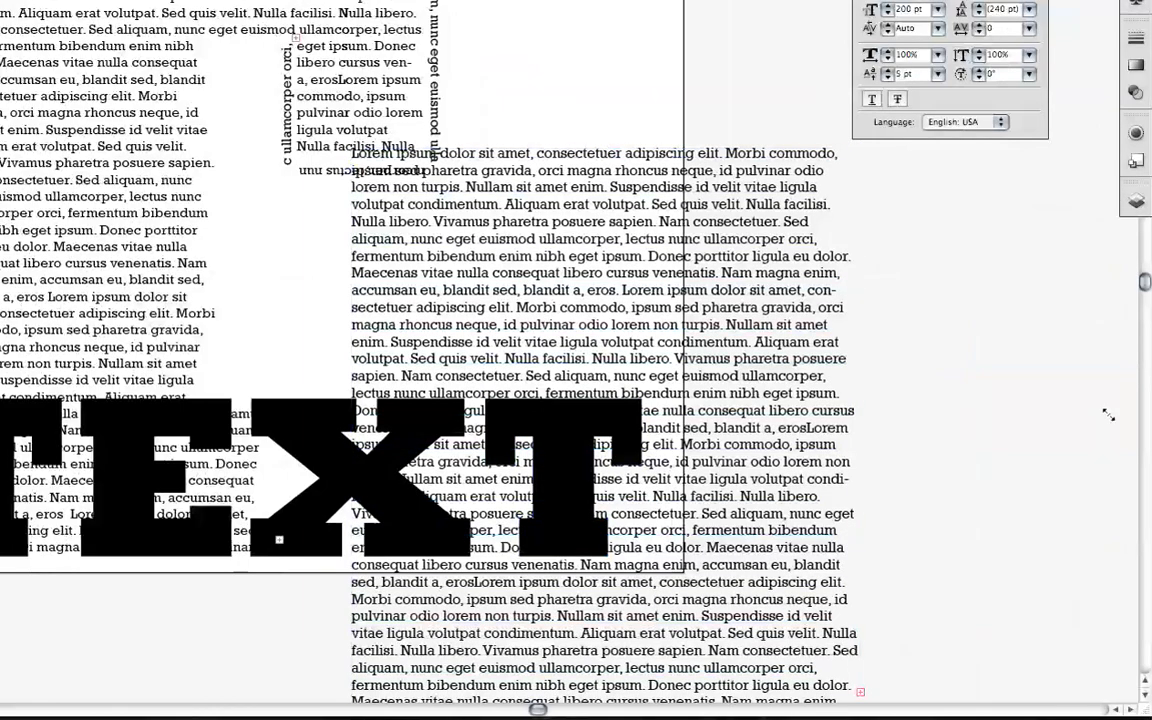
Move the Lorem ipsum paragraph left behind the first letters and widen its text frame to cover all of TEXT
drag(461, 344, 218, 408)
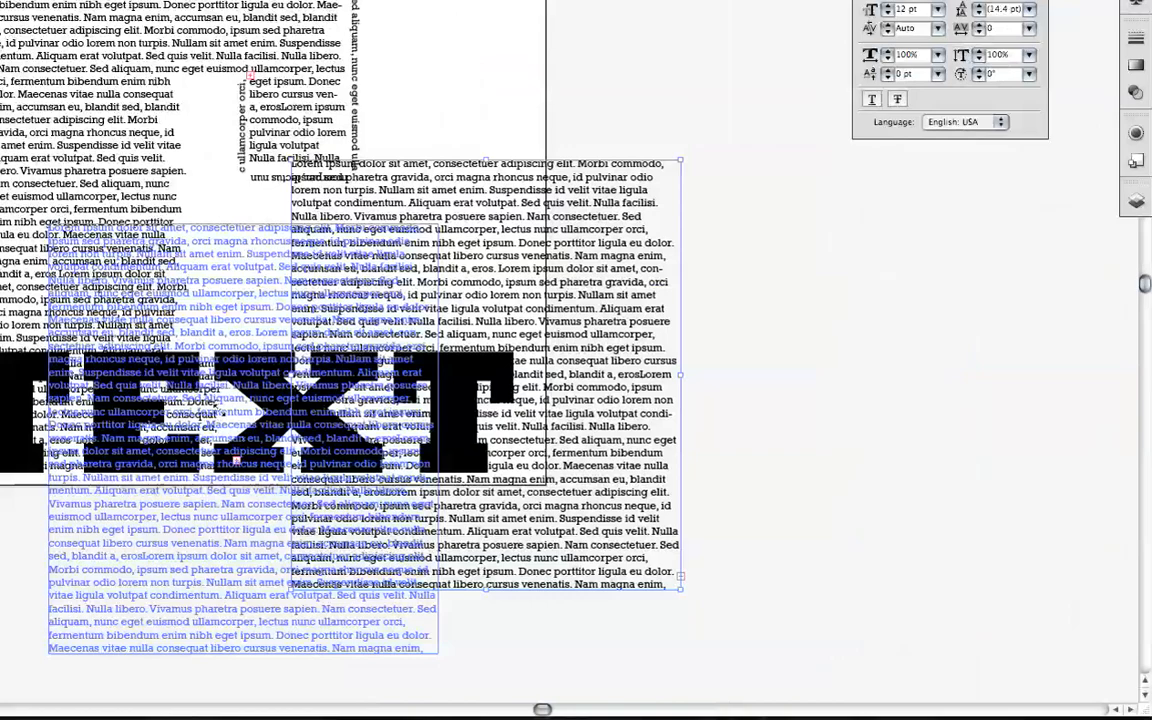
drag(339, 405, 183, 463)
drag(247, 411, 235, 321)
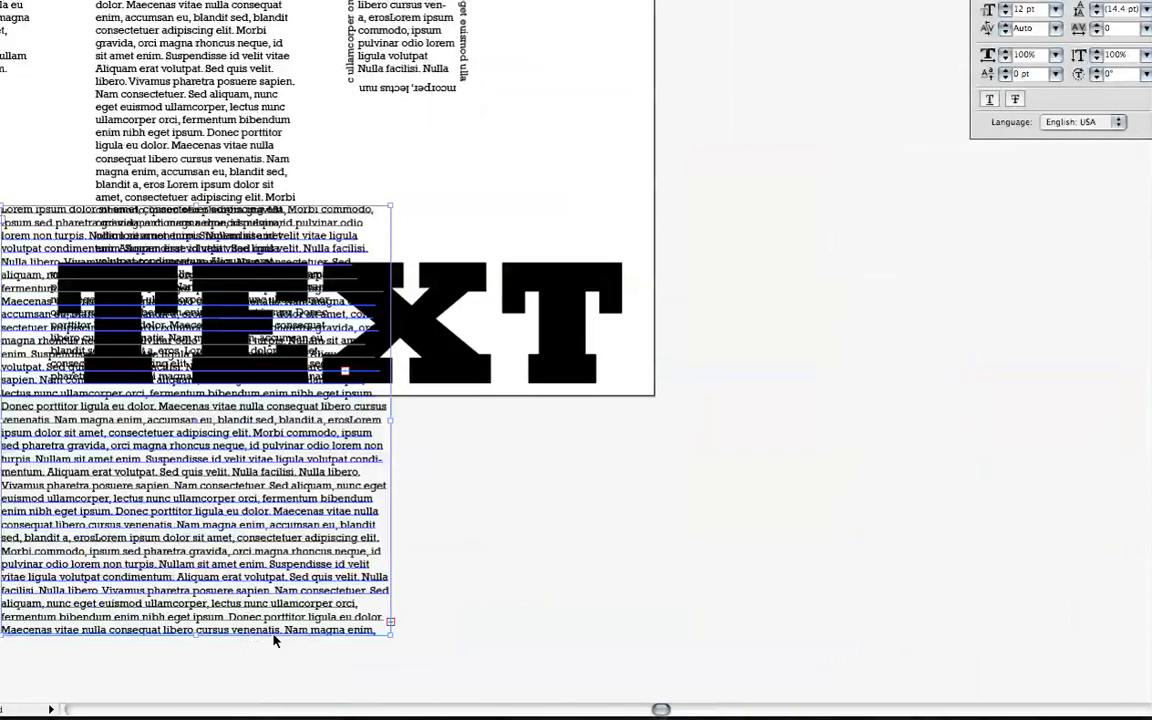
drag(390, 635, 816, 511)
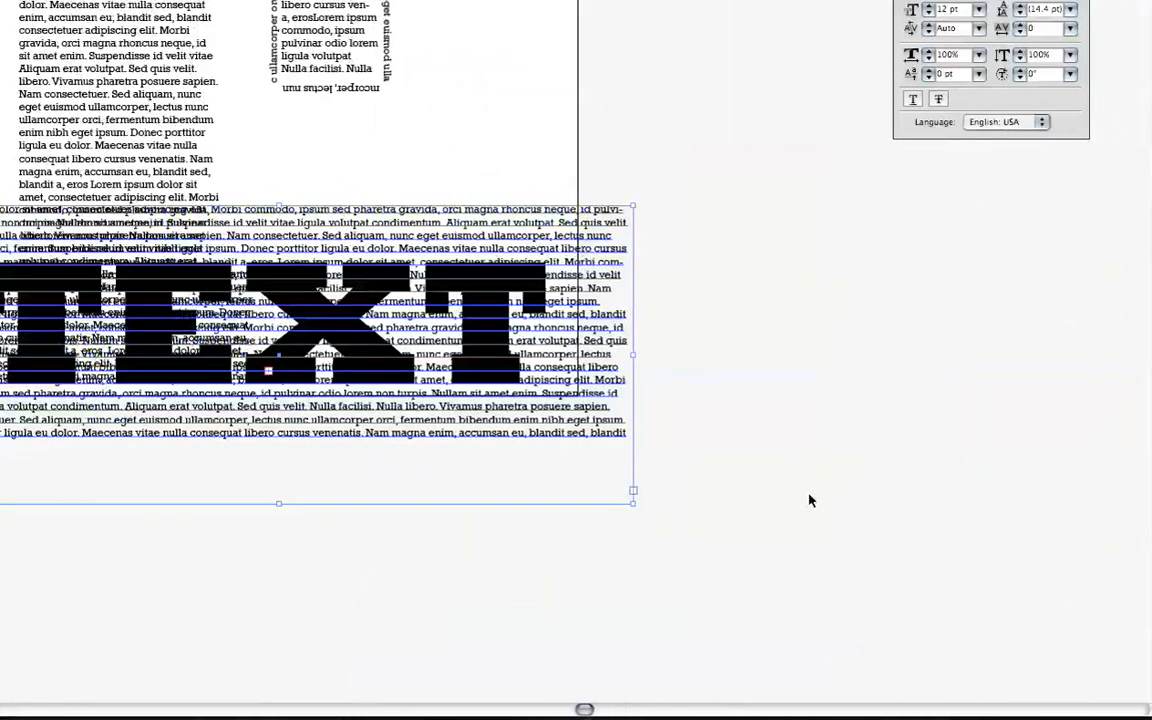
Select all four black TEXT letters and make them one compound path
click(762, 422)
scroll(857, 504, up, 2)
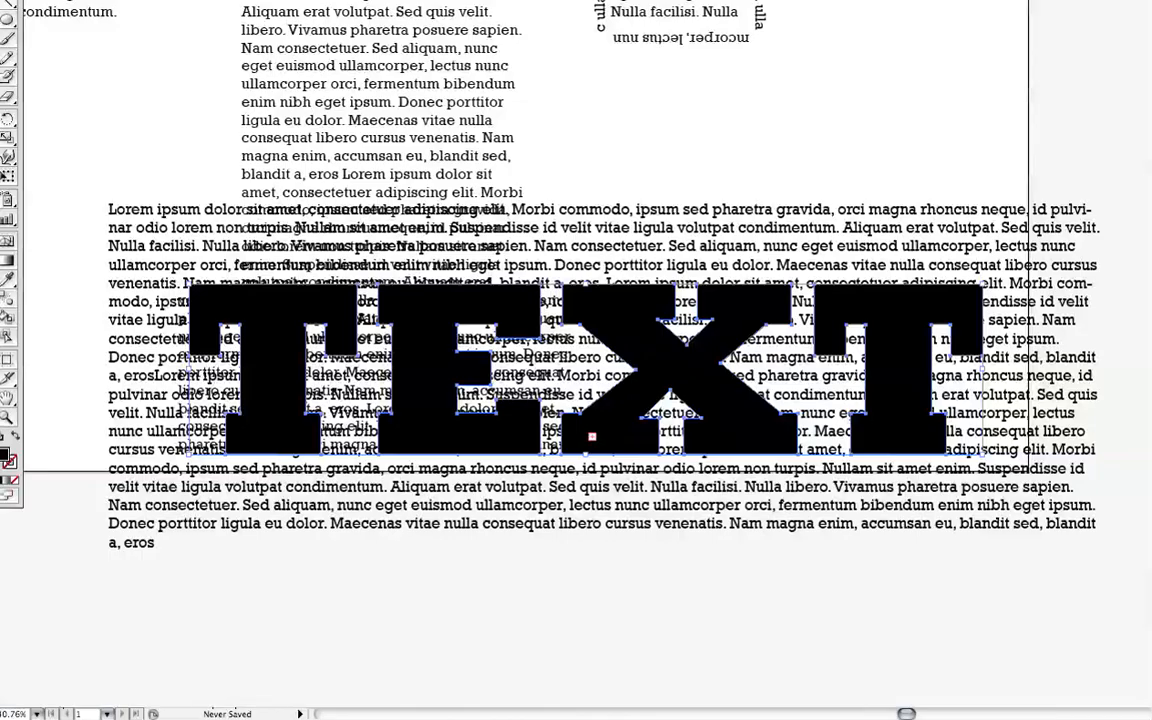
click(212, 0)
mouse_move(270, 290)
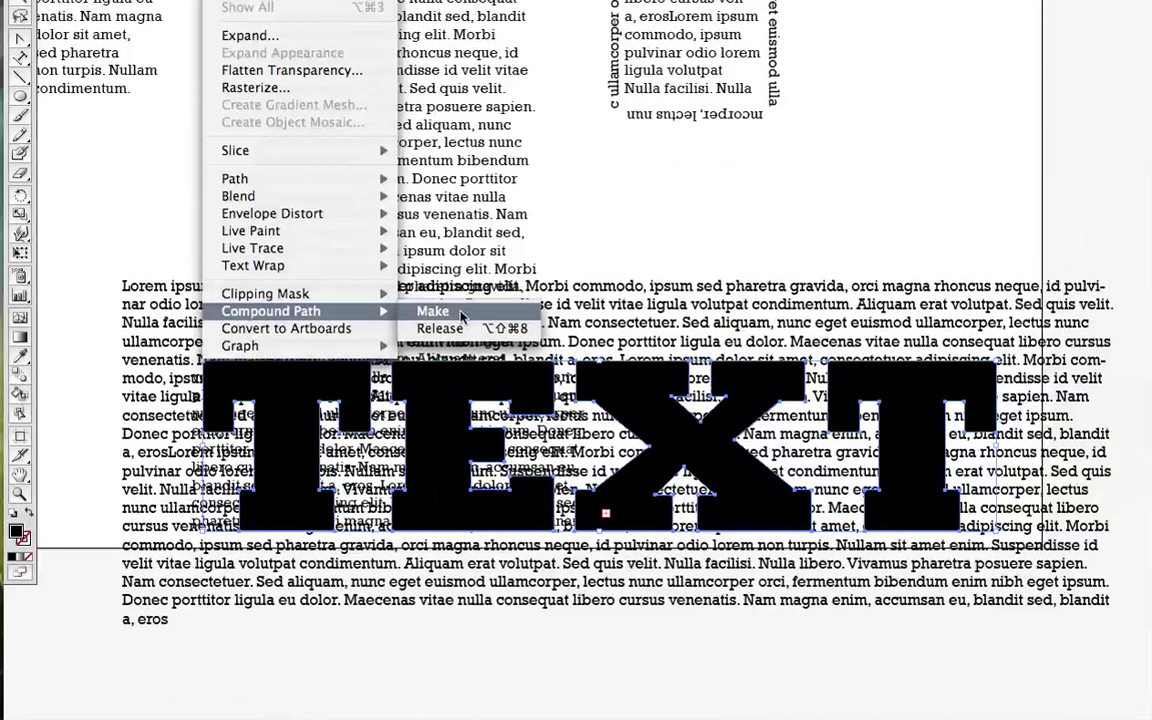
click(460, 316)
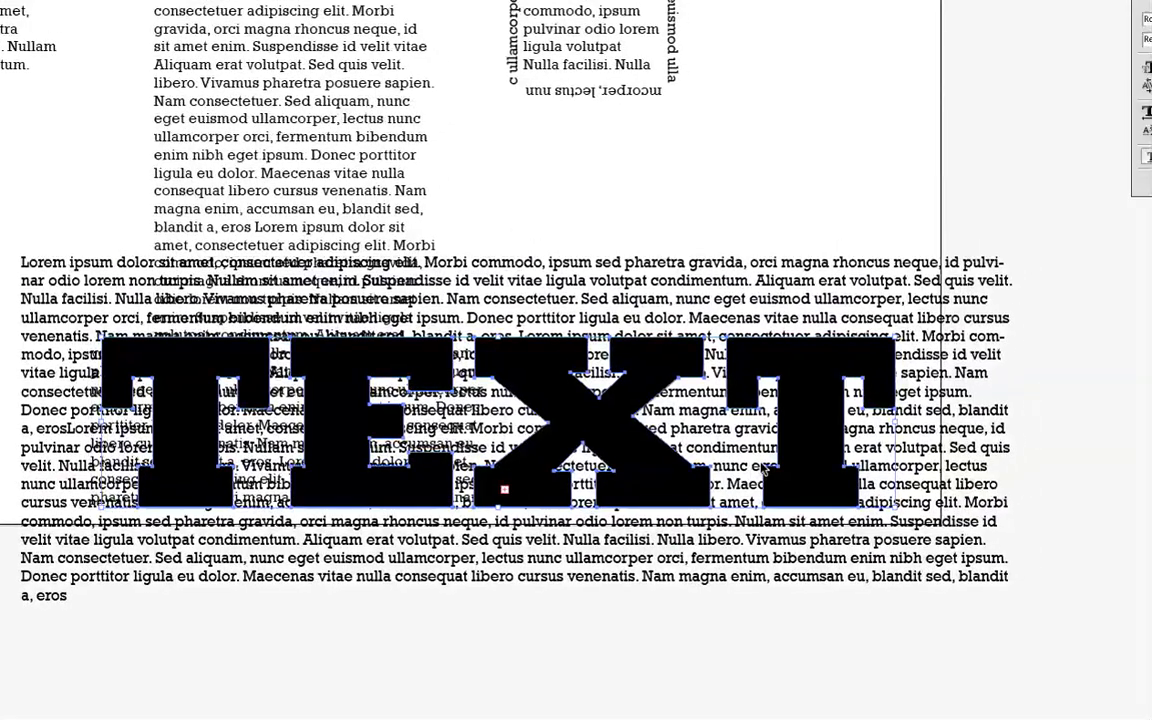
Add the Lorem ipsum paragraph to the selected TEXT compound path, make a clipping mask from both, and deselect
shift+click(762, 470)
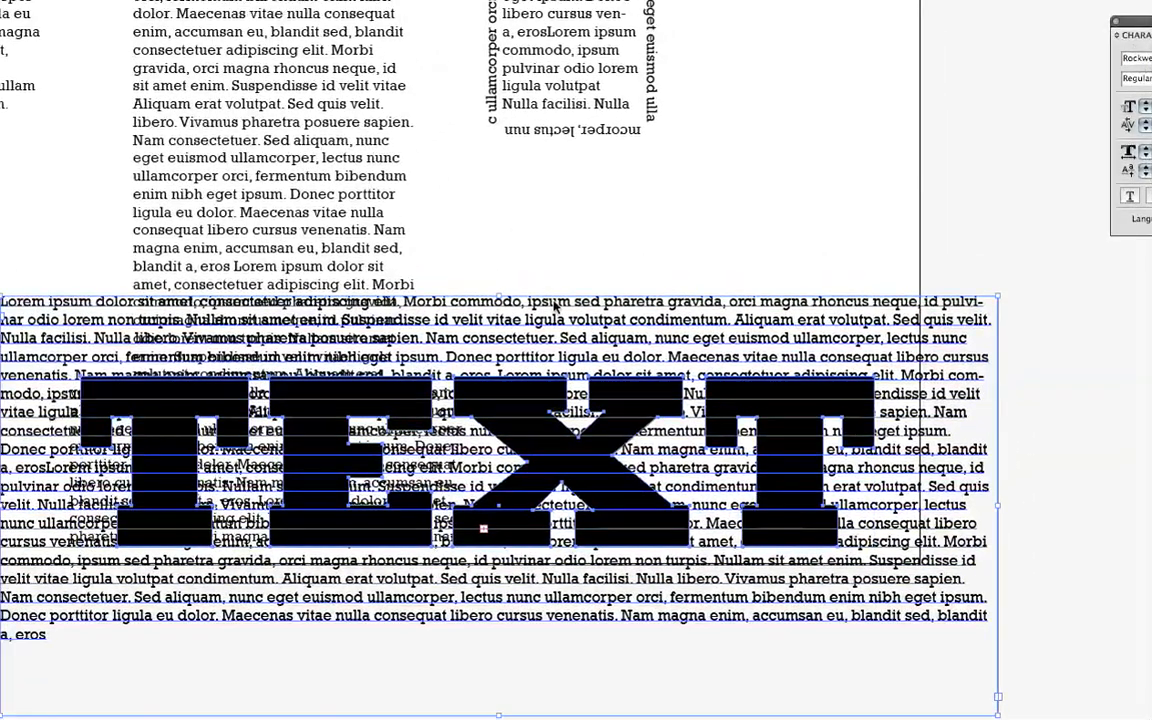
click(229, 10)
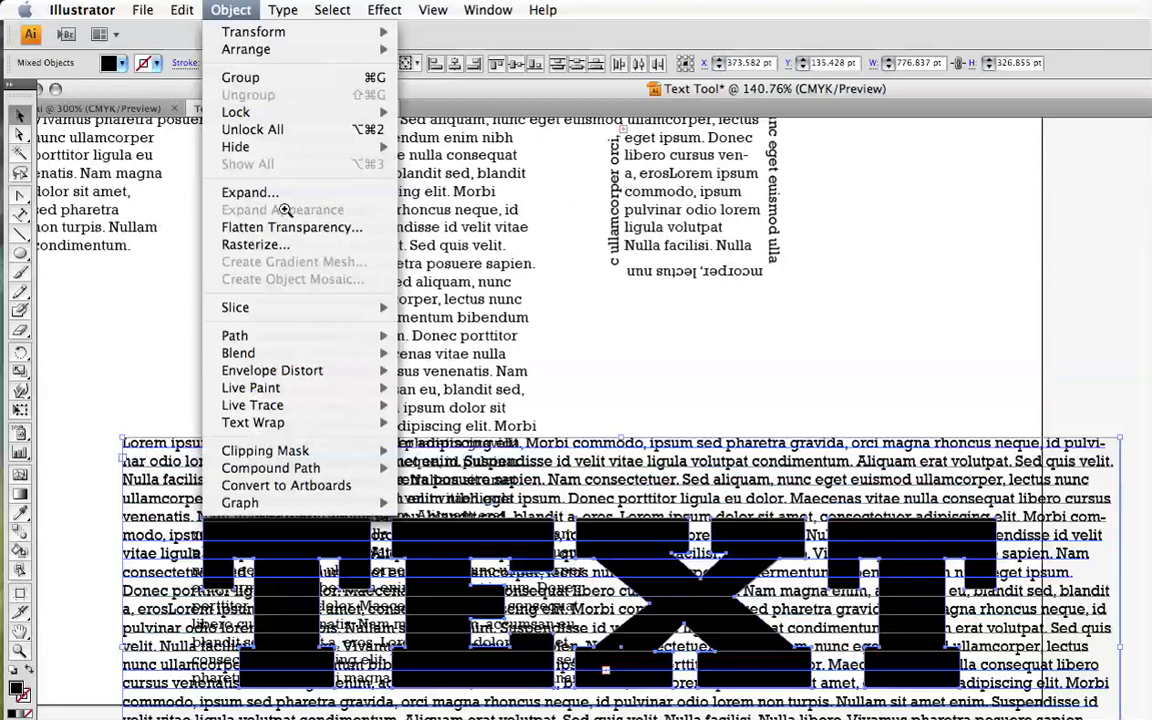
mouse_move(300, 450)
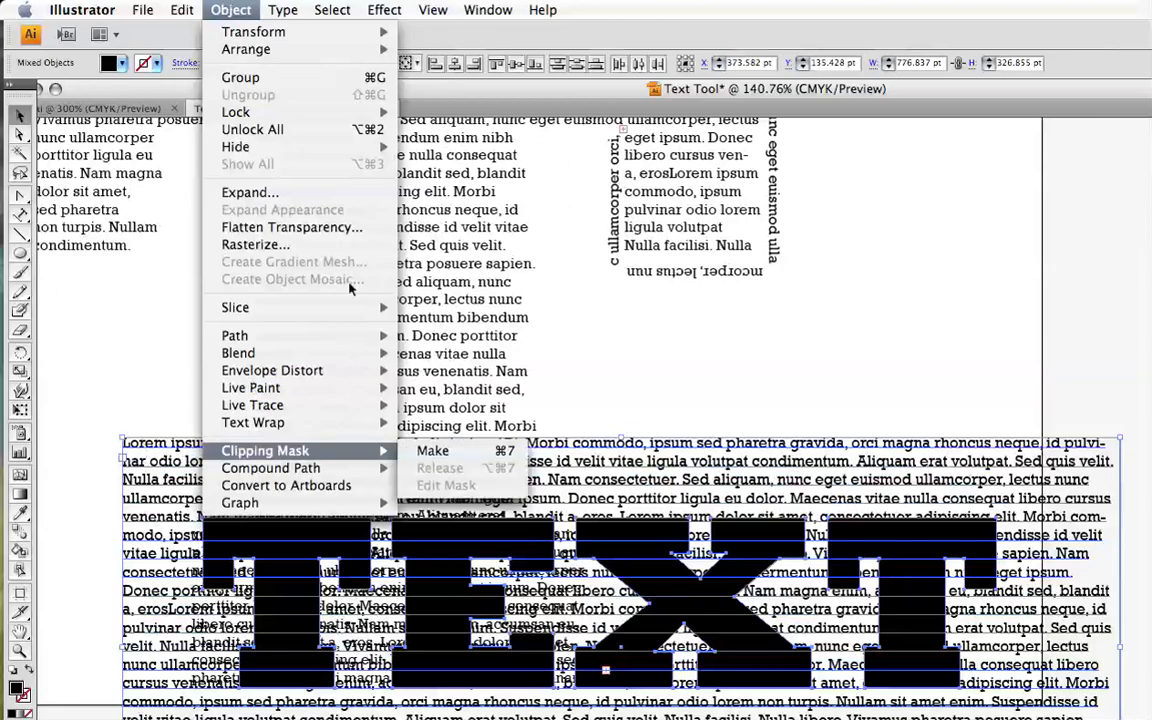
click(432, 451)
click(612, 610)
Set the opacity of the large T-shaped text to 50%
scroll(682, 586, up, 2)
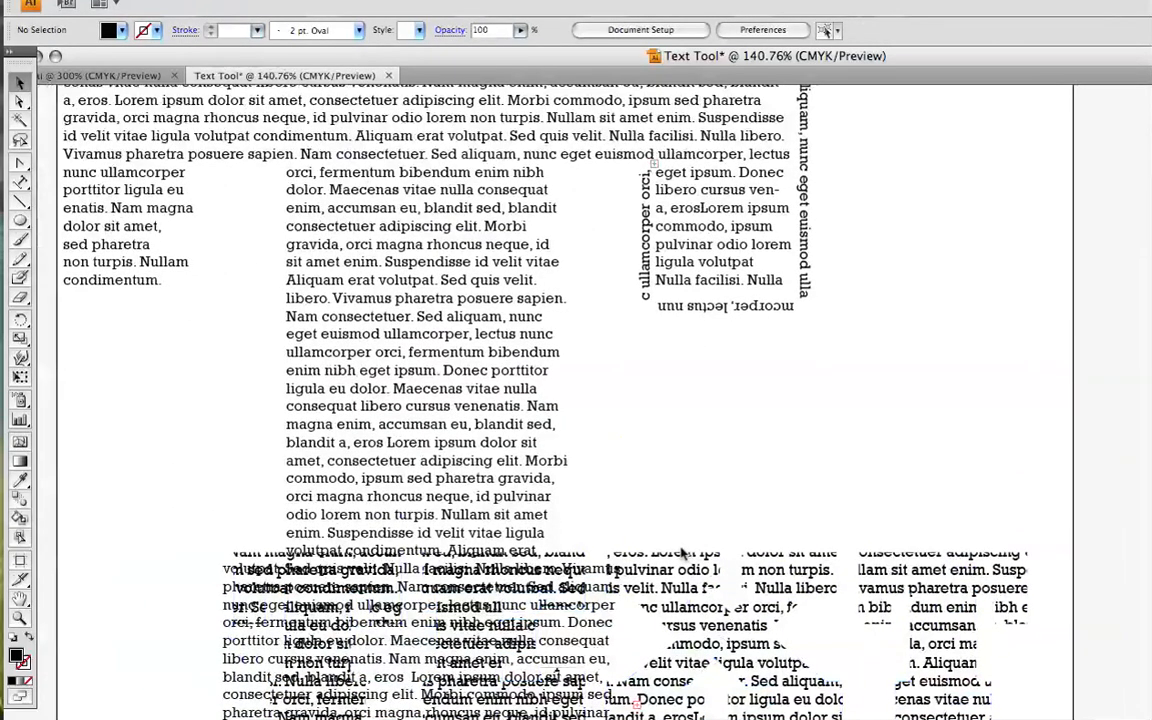
click(682, 553)
key(super+-)
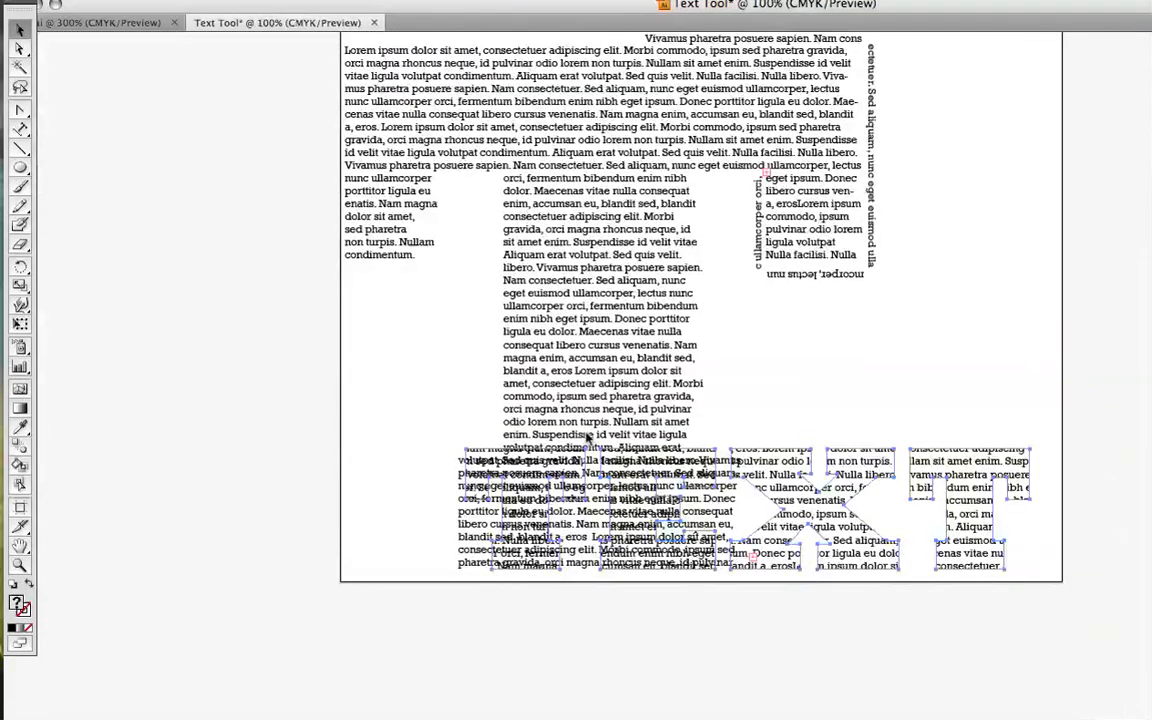
key(super+1)
key(super+shift+a)
drag(188, 100, 1000, 700)
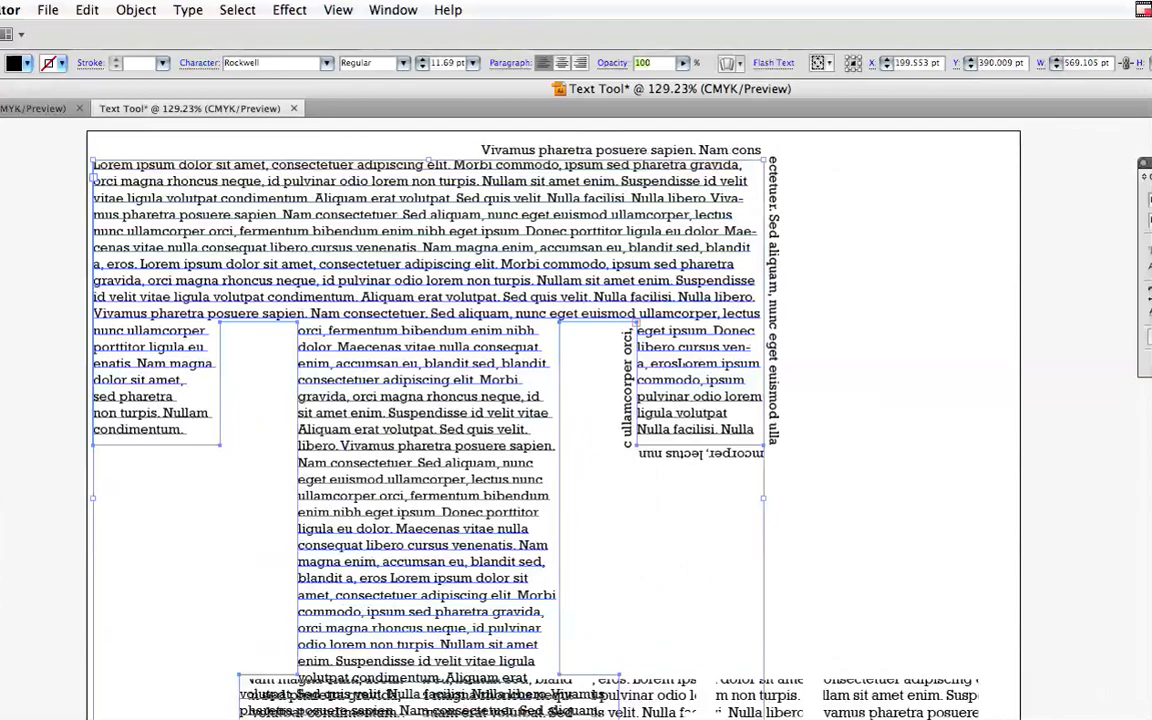
text(50)
key(Return)
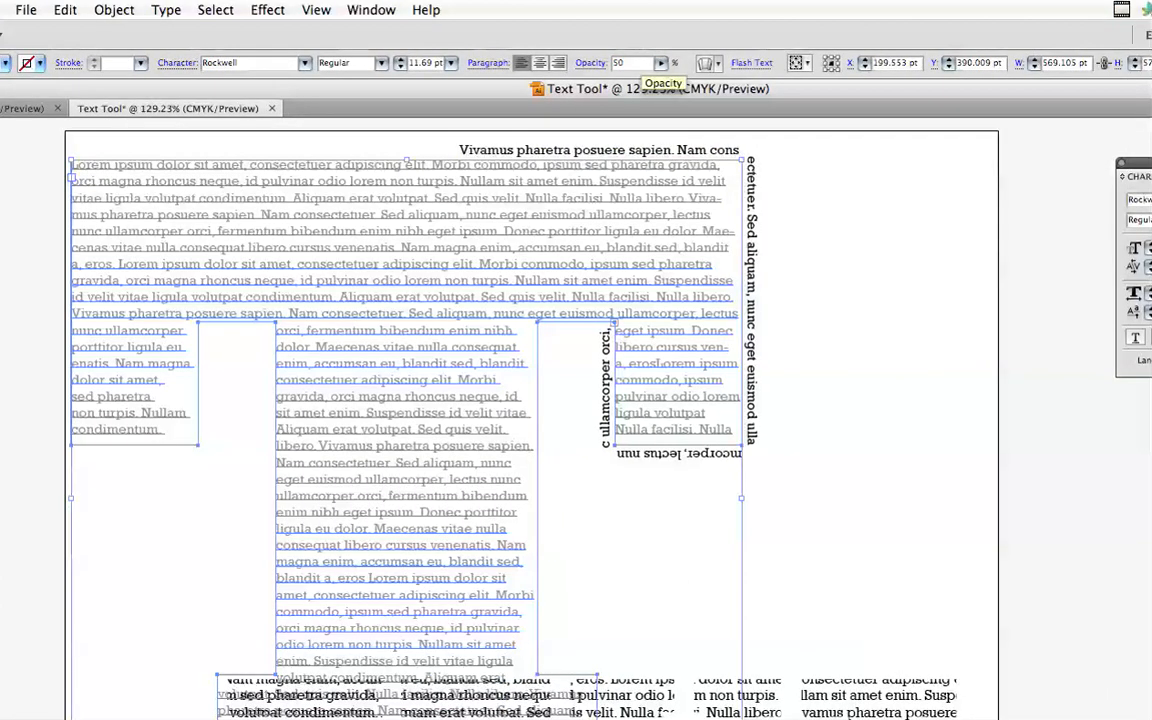
Select the clipped TEXT letters and move them up over the stem of the faded T-shaped text
click(851, 512)
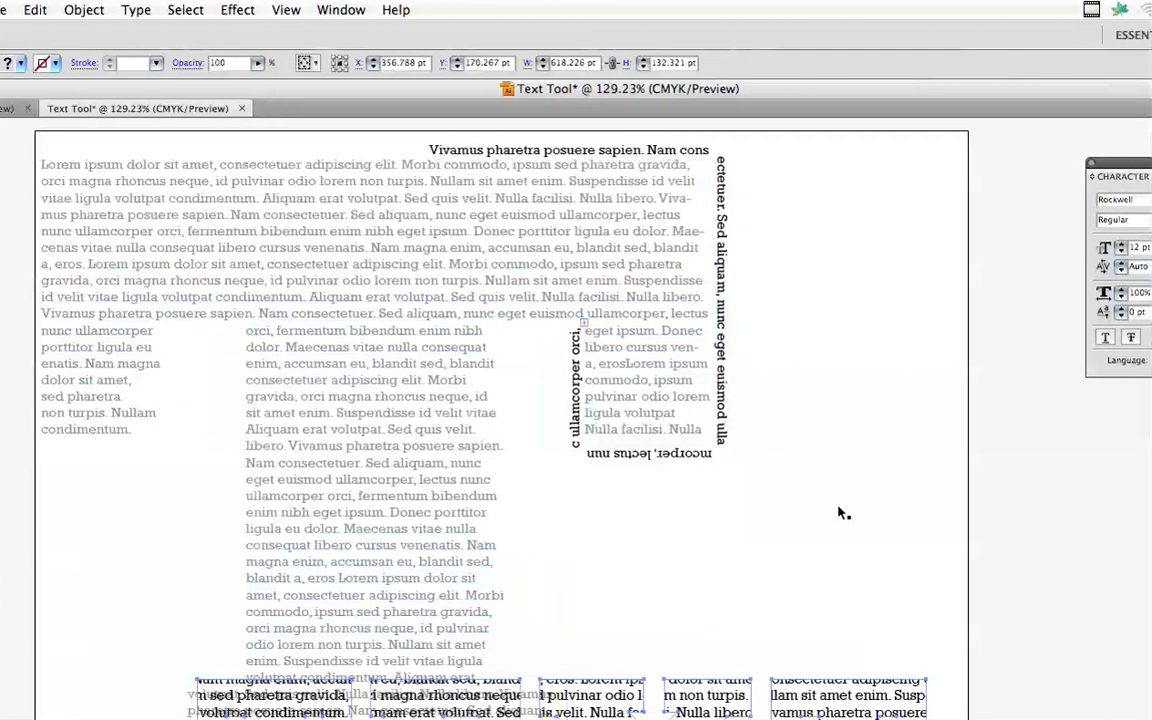
scroll(838, 512, down, 2)
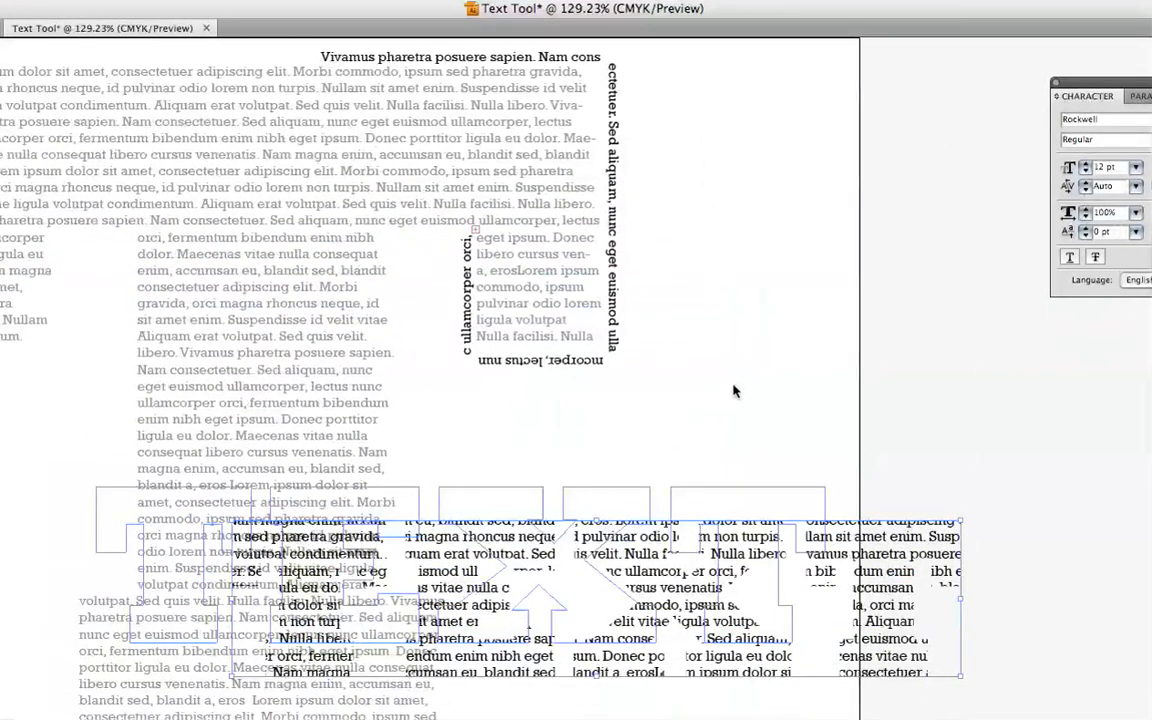
Draw a black rectangle about 711 by 164 pt over the clipped TEXT letters and open the swatches for it
click(1115, 506)
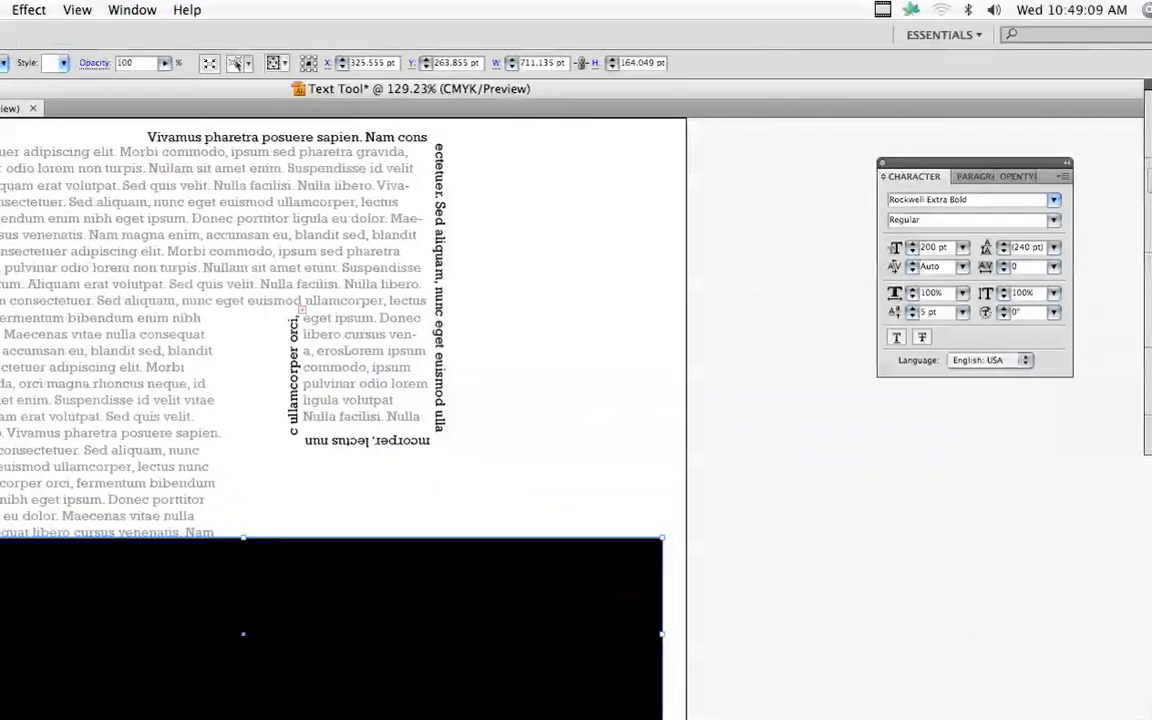
click(1136, 180)
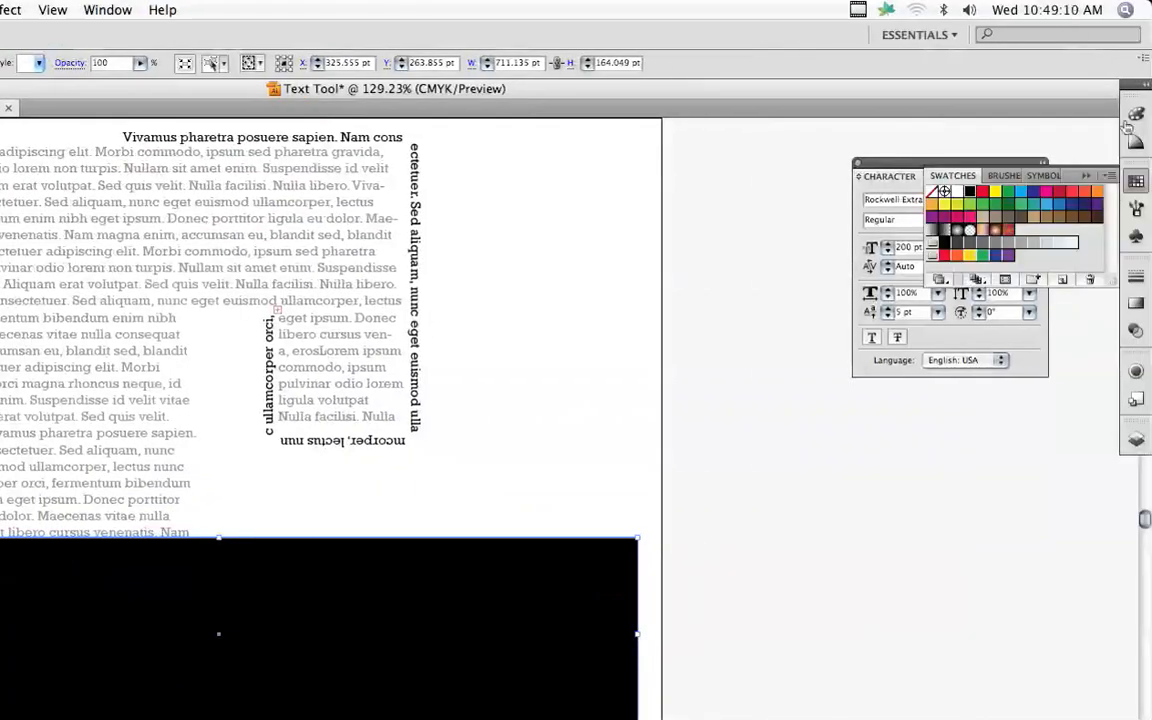